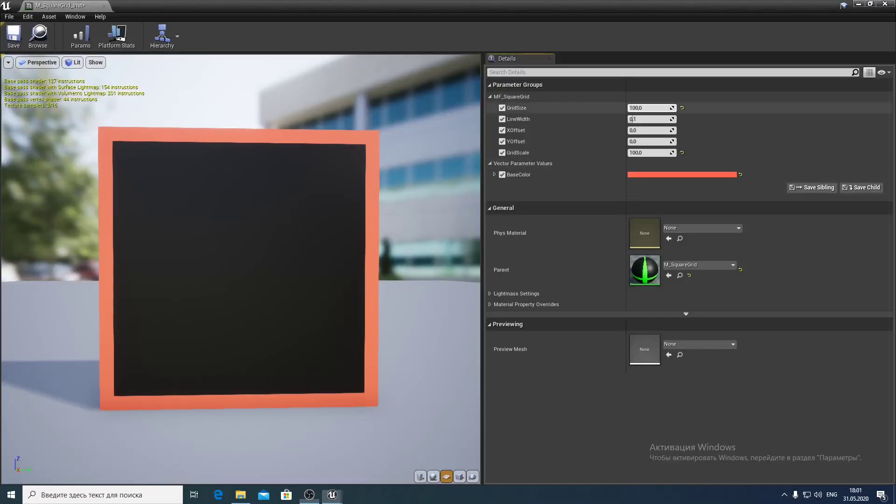
Drag GridSize down to about 25, test and revert an X offset, and narrow LineWidth.
left_click_drag(640, 107, 593, 108)
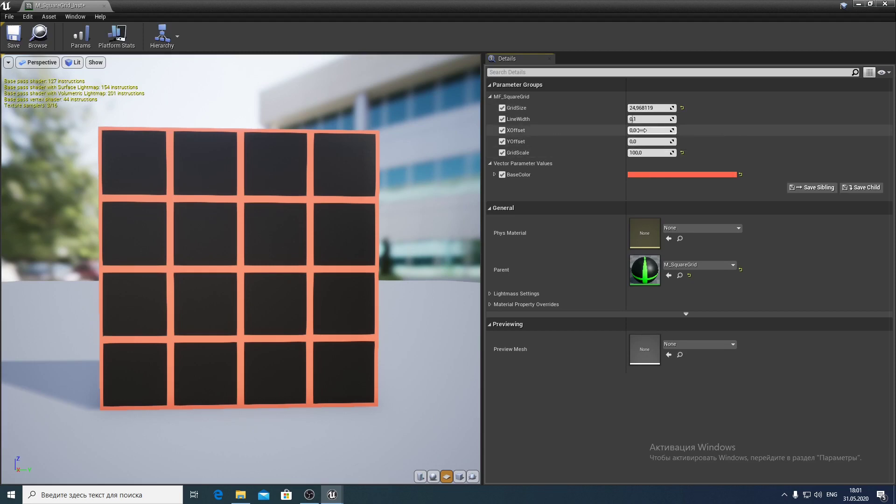
left_click_drag(648, 132, 663, 132)
key("ctrl+z")
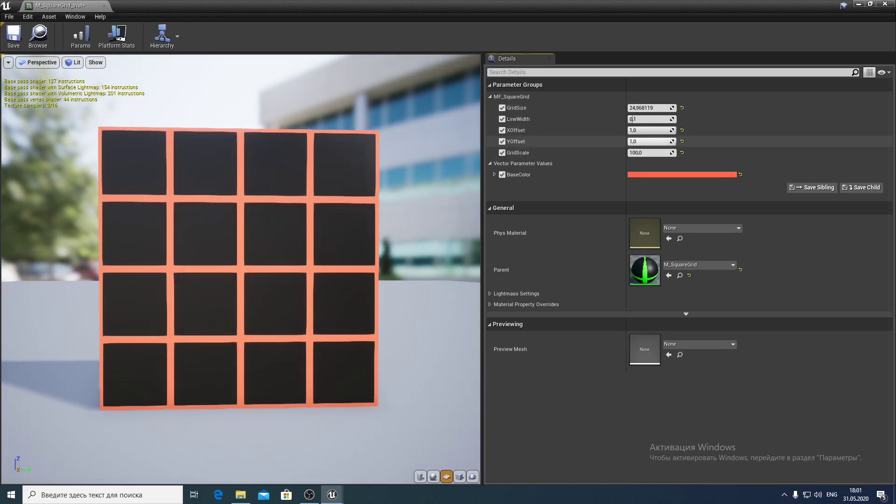
mouse_move(636, 119)
left_mouse_down()
mouse_move(621, 120)
mouse_move(663, 119)
mouse_move(634, 120)
left_mouse_up()
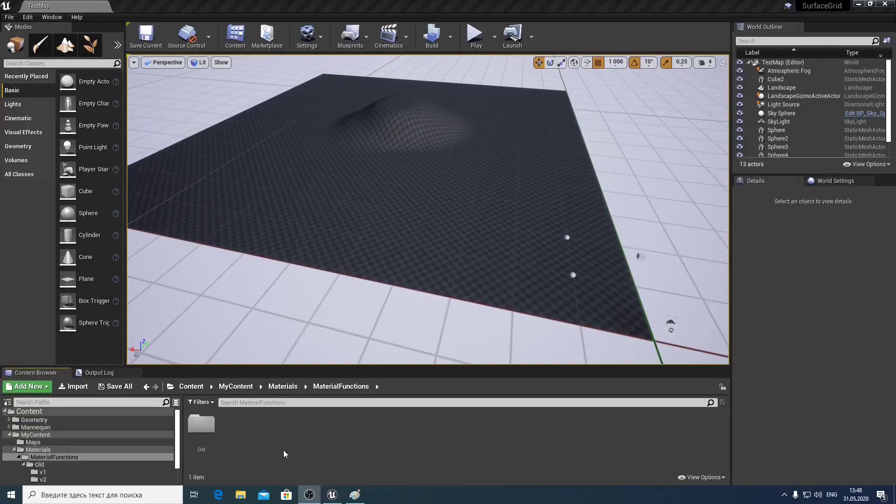
Create a Material Function named MF_SquareGrid in MaterialFunctions and open it for editing.
right_click(300, 437)
mouse_move(310, 436)
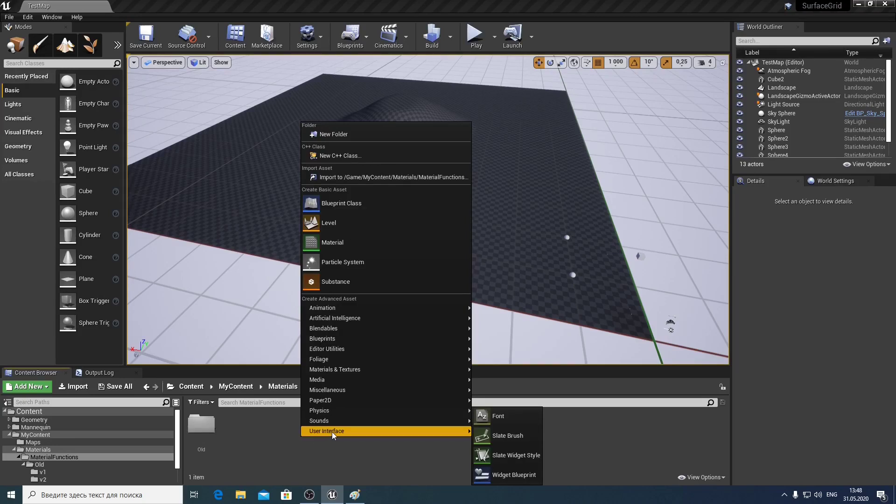
mouse_move(395, 370)
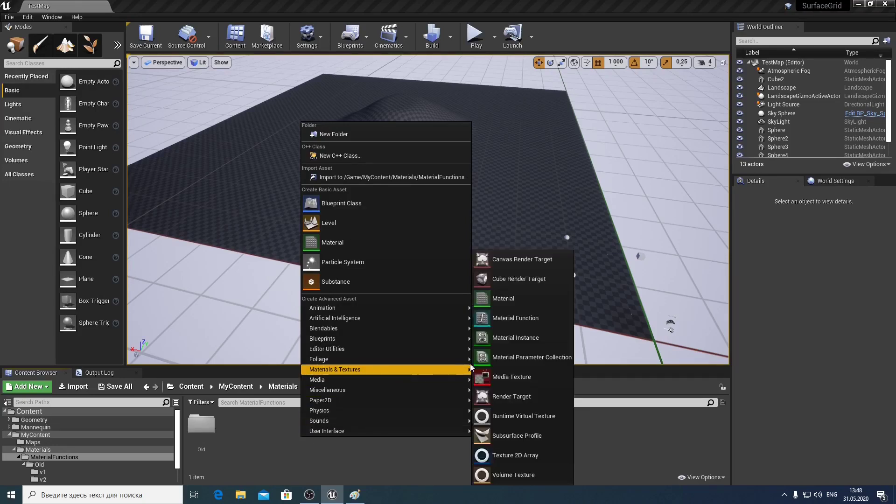
left_click(516, 319)
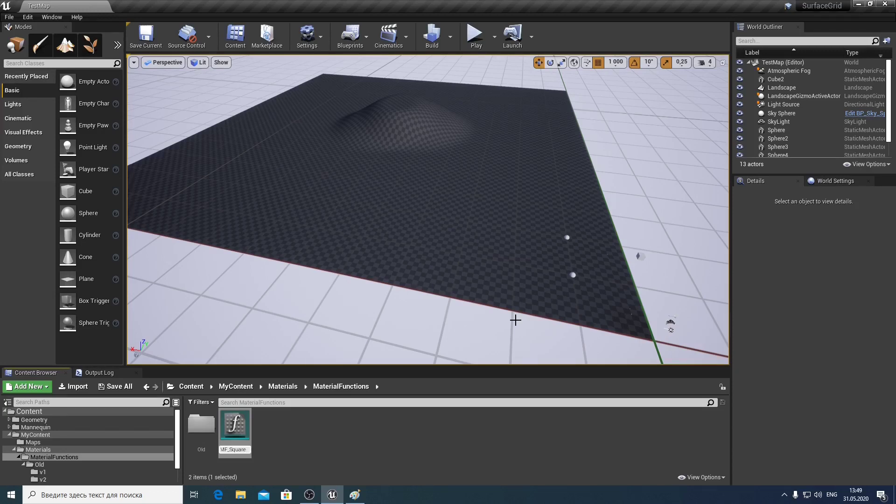
key("Return")
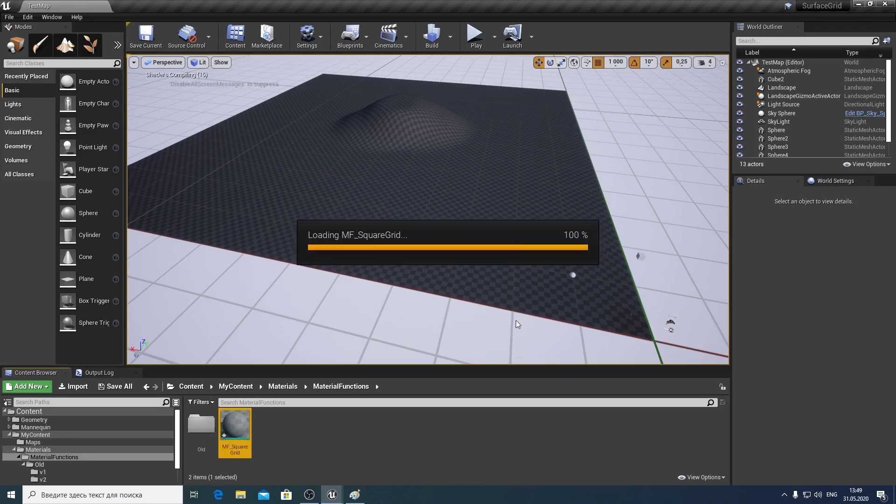
double_click(235, 425)
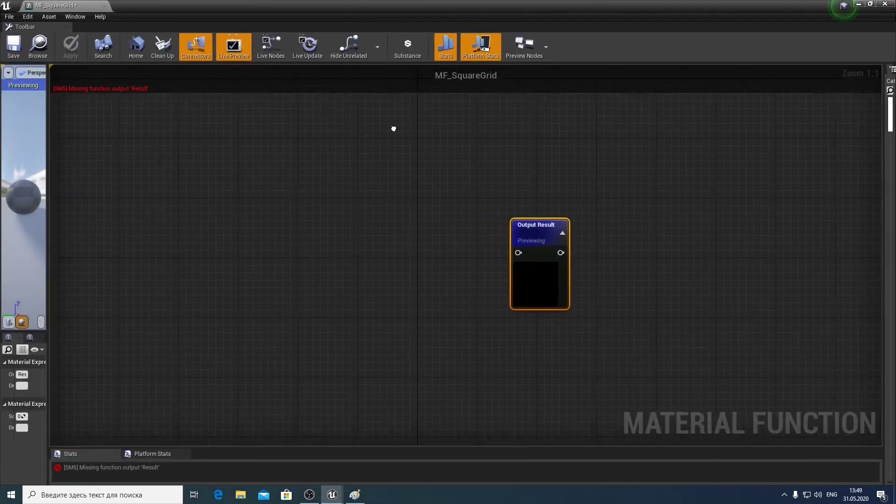
Maximize the function editor and add a TextureCoordinate node to the graph.
right_click_drag(359, 120, 621, 180)
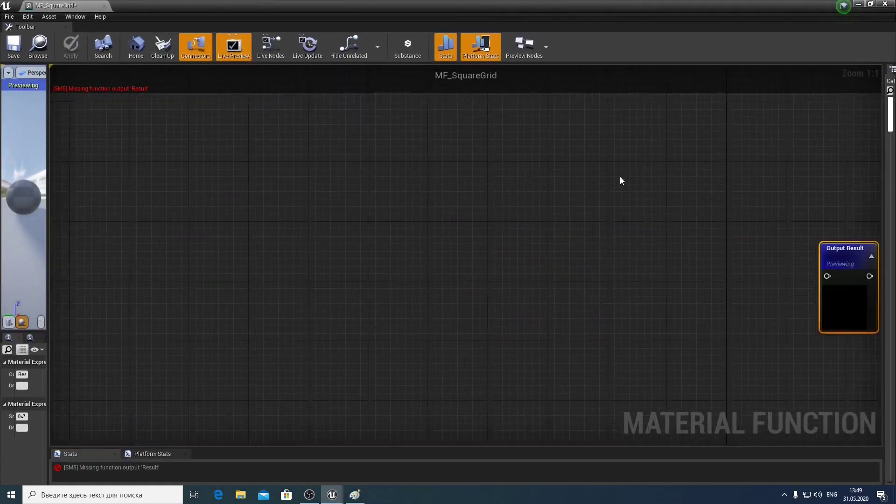
right_click(342, 220)
type("text")
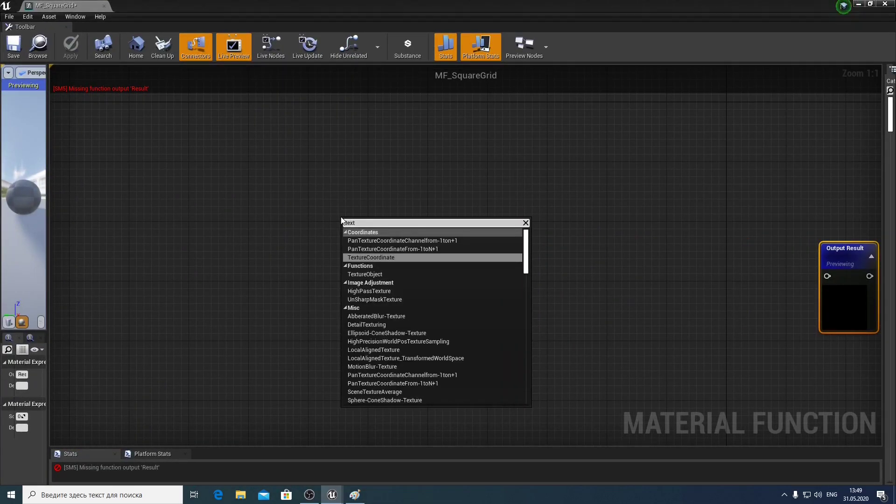
key("Return")
left_click_drag(348, 221, 210, 260)
right_click_drag(209, 260, 306, 247)
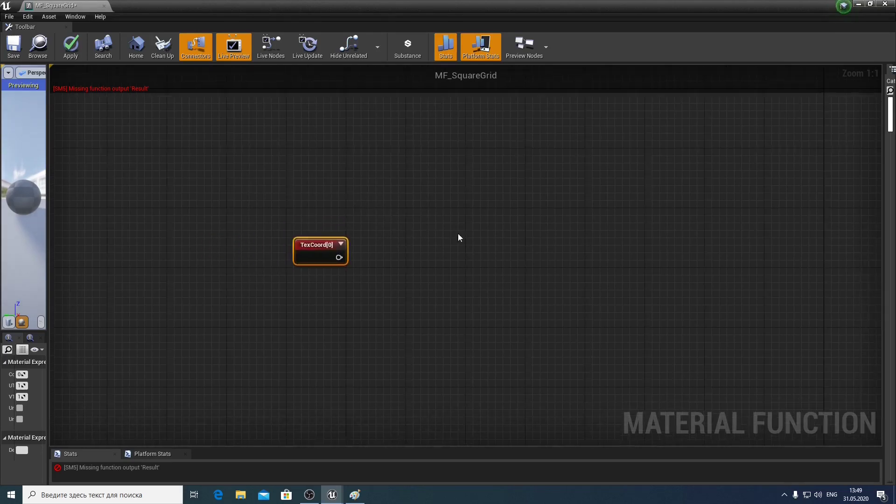
Wire a Component Mask from TexCoord[0], keep only R, and preview on a plane.
left_click_drag(344, 261, 414, 231)
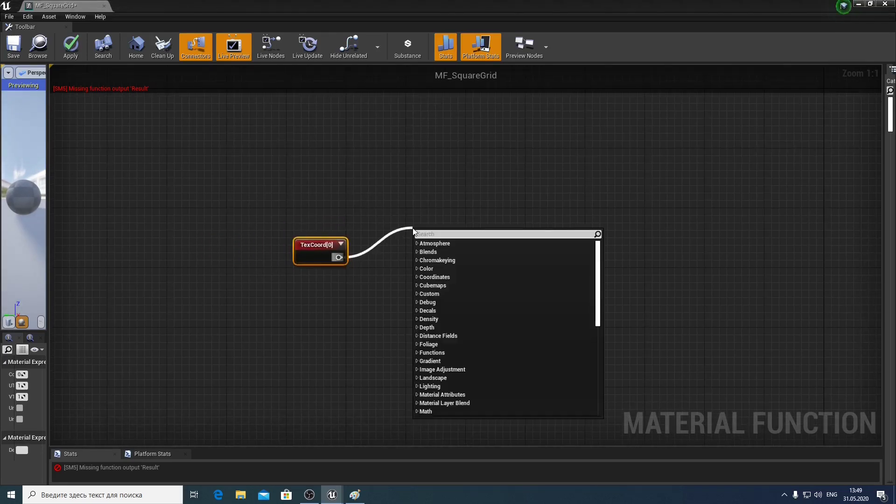
type("mask")
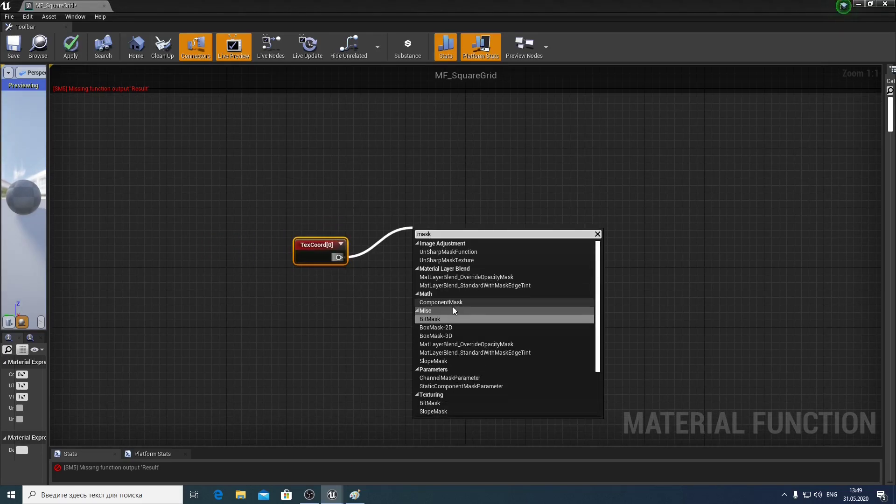
left_click(453, 308)
left_click_drag(439, 235, 433, 208)
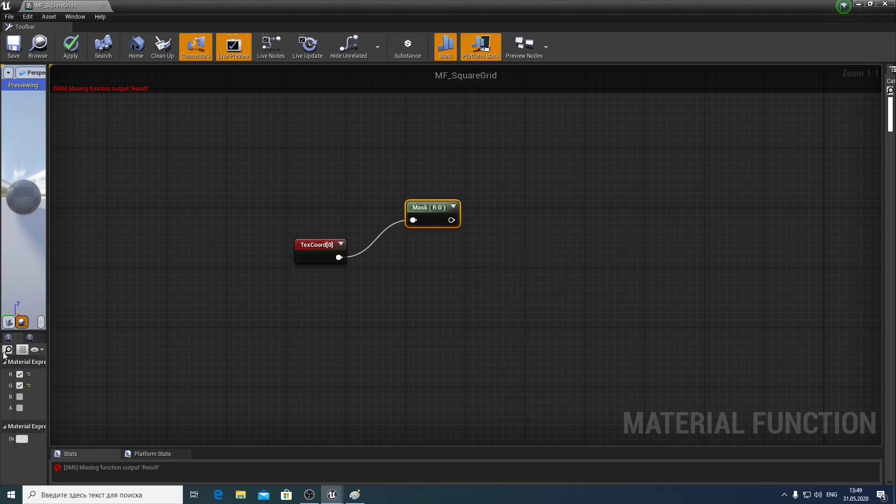
left_click_drag(47, 382, 128, 383)
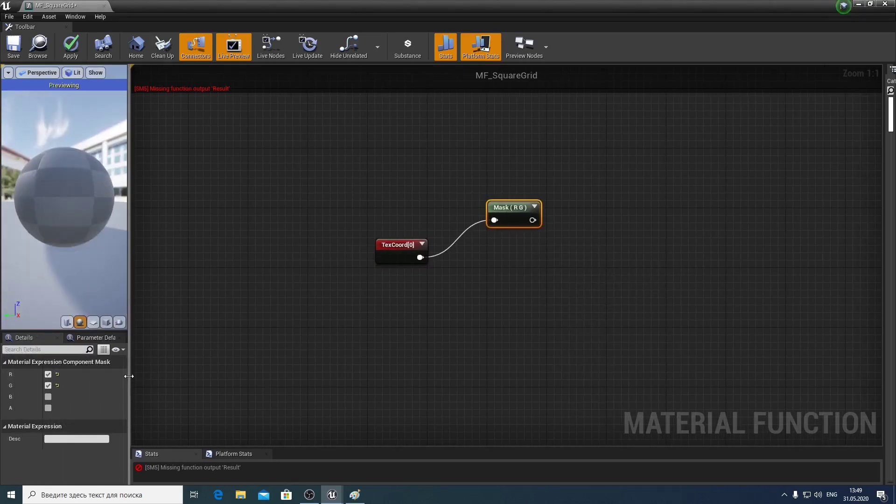
left_click(48, 386)
left_click(93, 322)
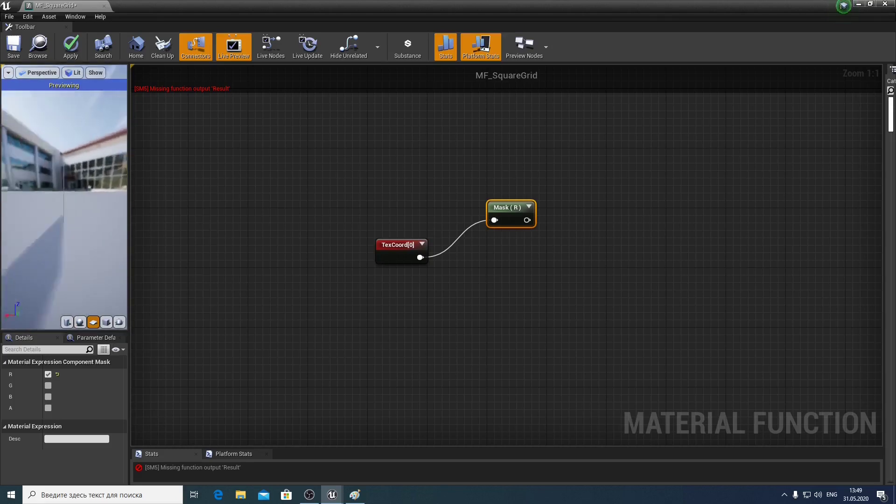
left_click(529, 207)
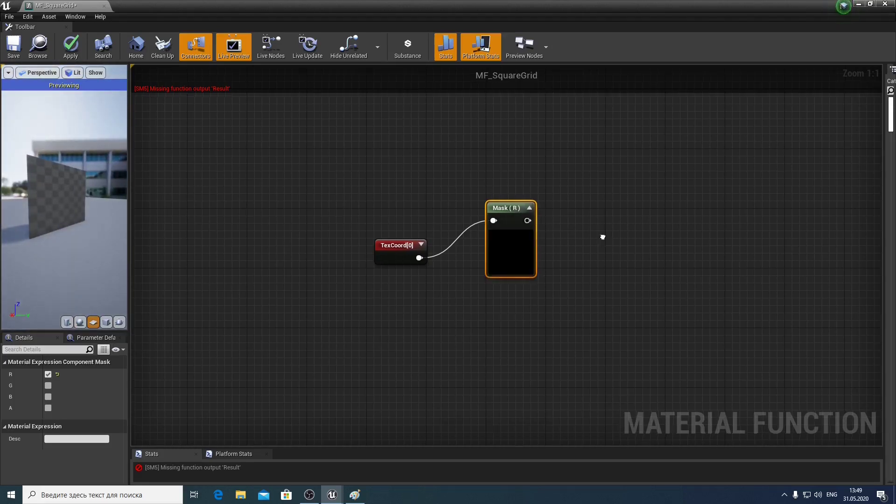
right_click_drag(602, 236, 521, 248)
left_click_drag(322, 253, 299, 305)
Chain a Multiply node and then a Cosine node after the R Mask.
right_click_drag(510, 279, 399, 287)
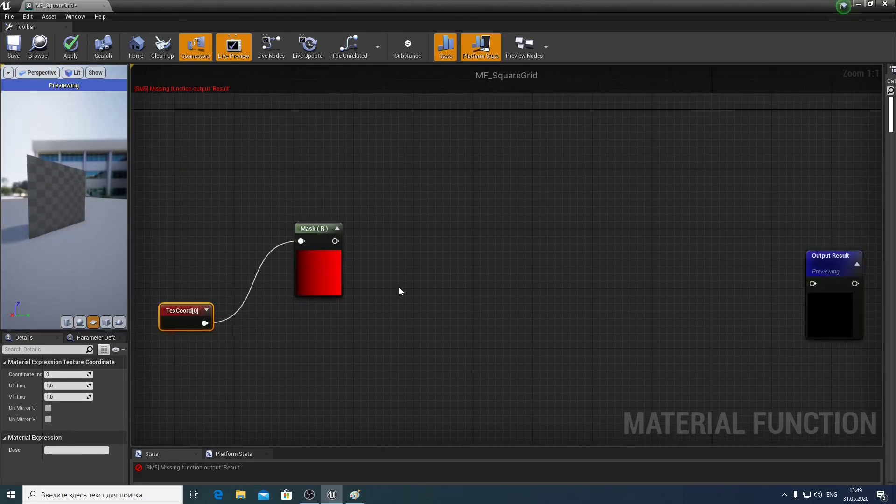
left_click_drag(335, 241, 404, 240)
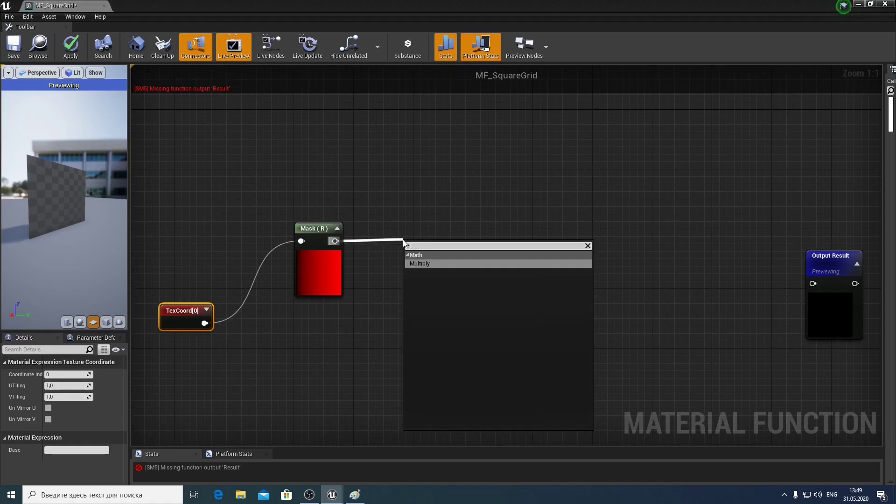
key("Return")
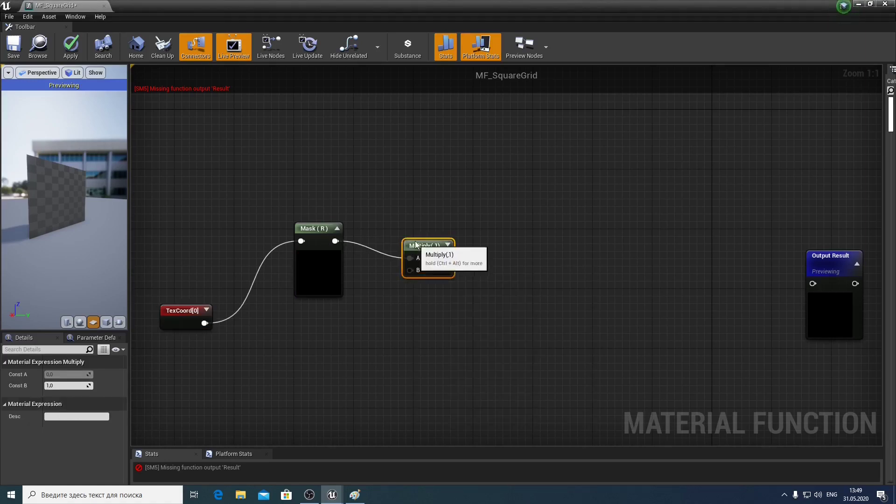
right_click_drag(406, 245, 325, 246)
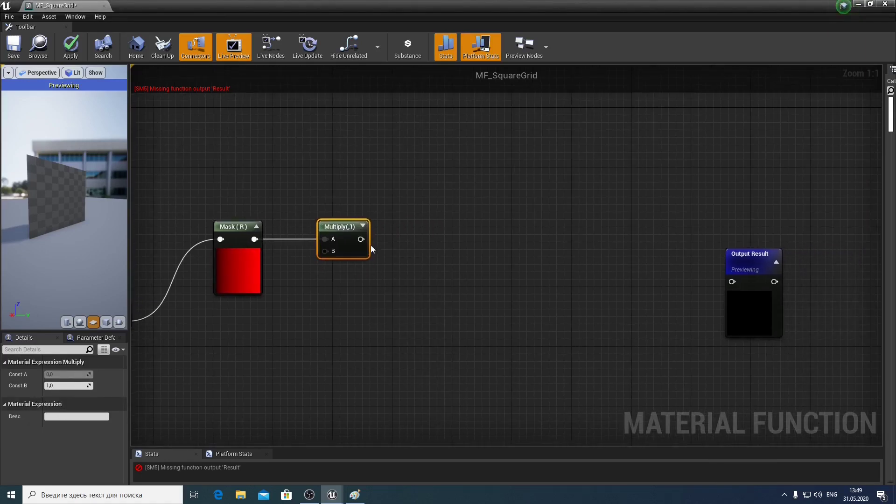
left_click_drag(365, 242, 449, 238)
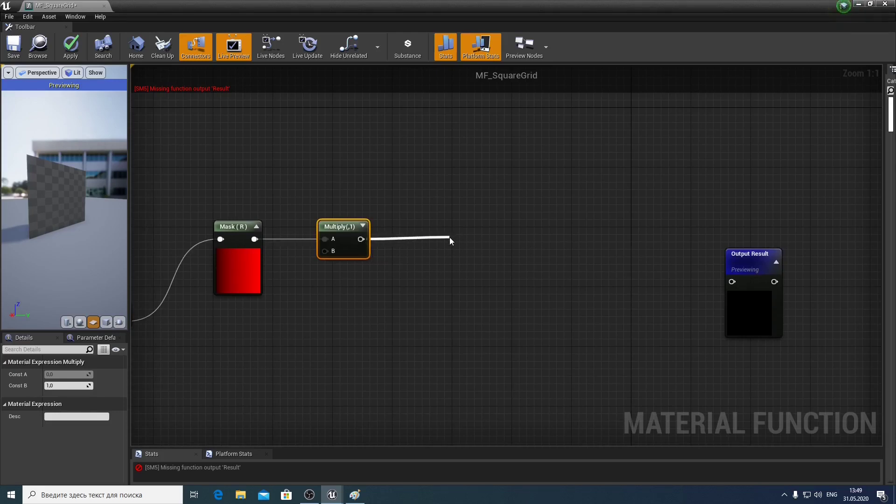
type("cos")
key("Return")
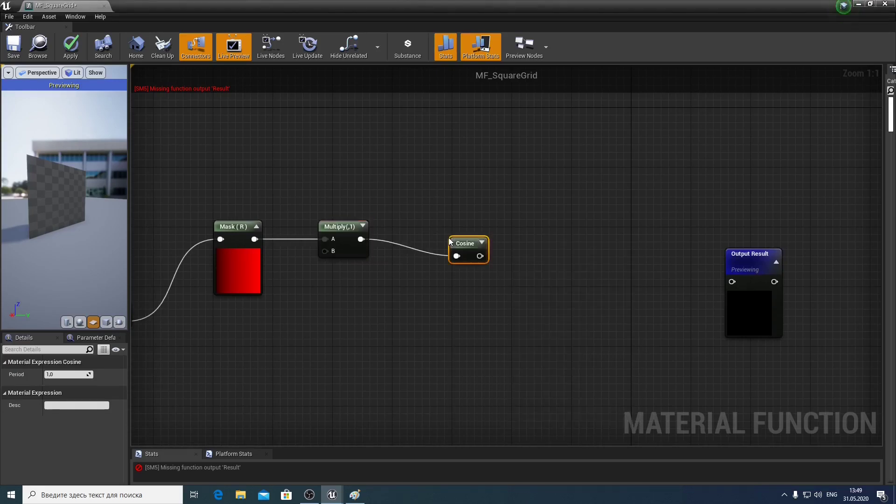
left_click_drag(472, 239, 423, 224)
left_click_drag(339, 229, 331, 229)
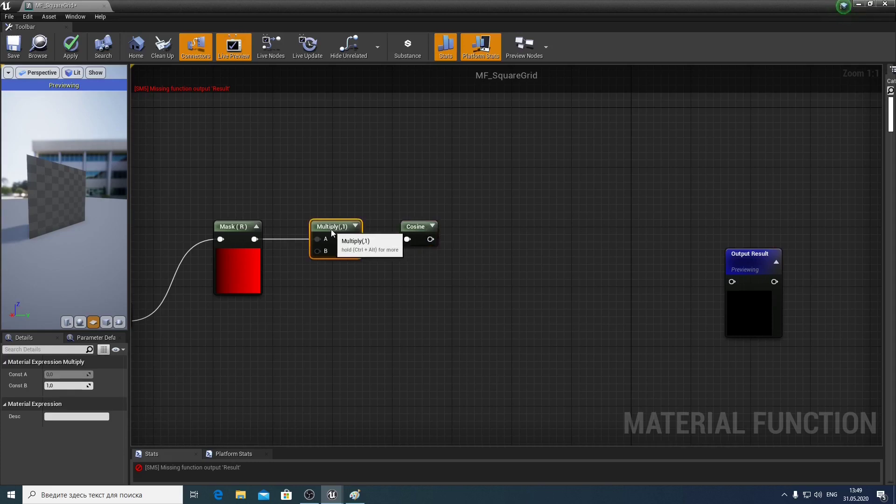
left_click(433, 228)
right_click_drag(523, 227, 457, 227)
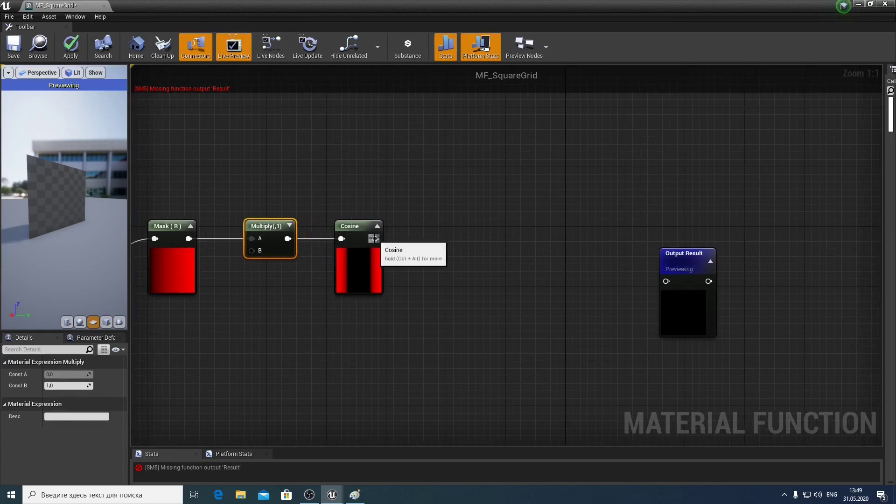
Add a Subtract node after Cosine with Const B set to 0,9.
left_click_drag(376, 238, 456, 240)
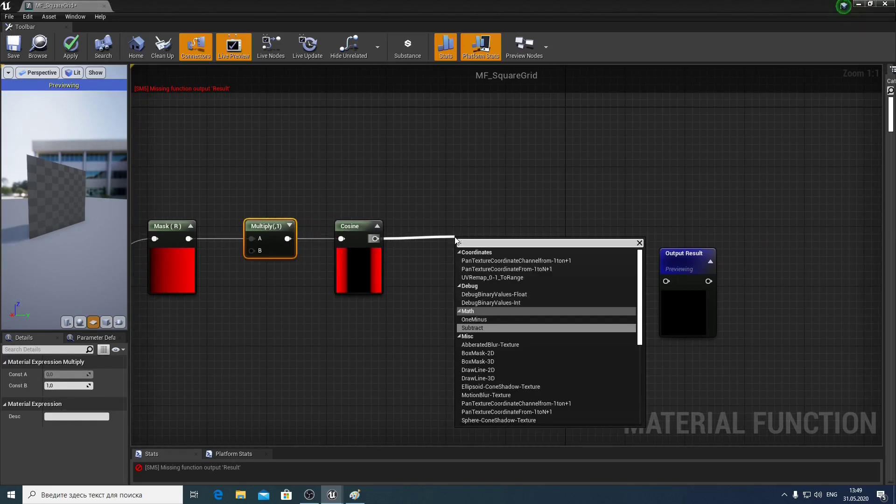
left_click(482, 327)
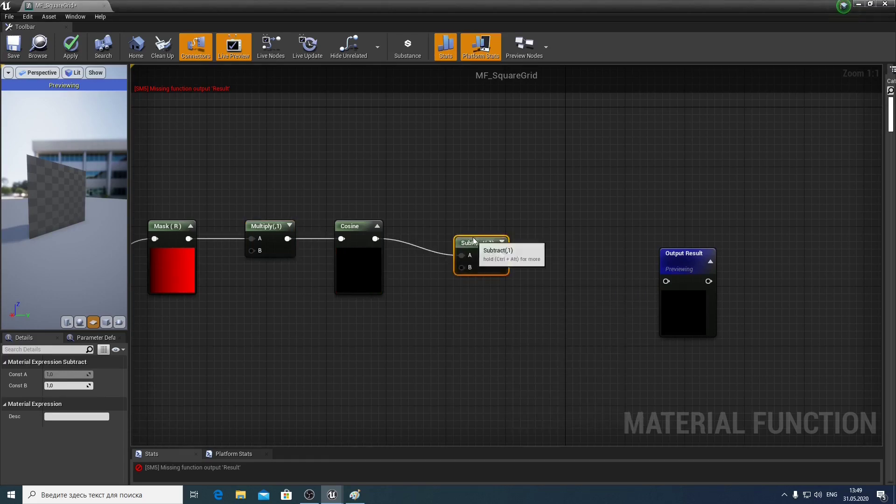
left_click(66, 385)
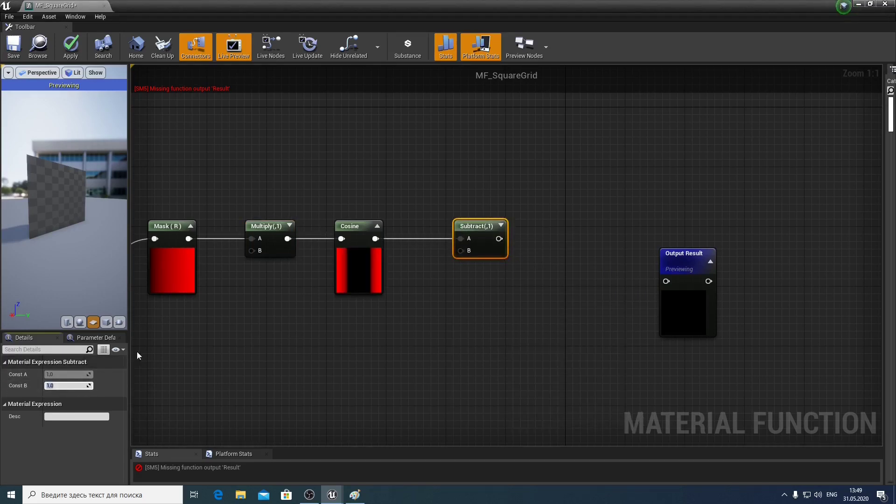
type("0,9")
key("Return")
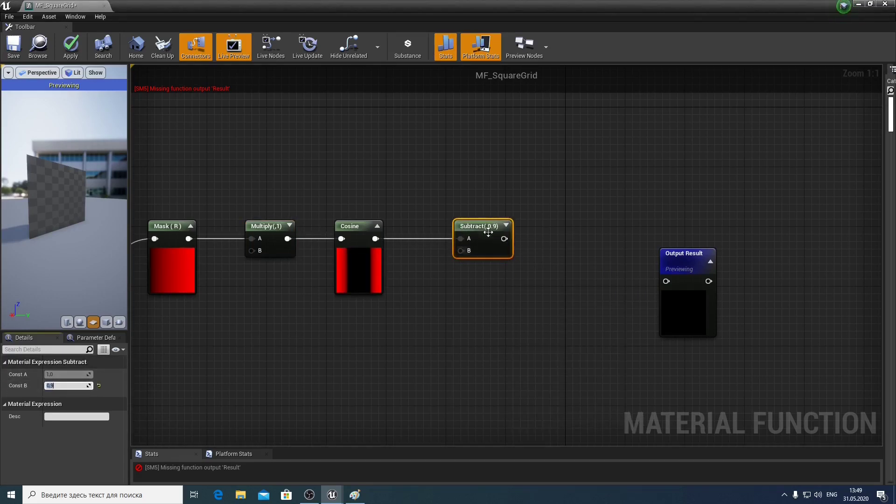
right_click_drag(584, 229, 493, 229)
left_click_drag(575, 262, 703, 261)
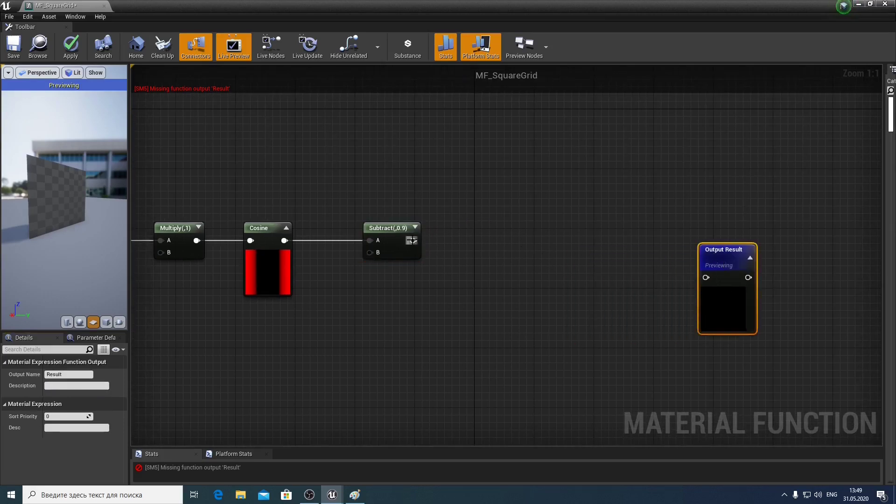
Append Ceil and Clamp nodes after Subtract and line them up.
mouse_move(399, 228)
left_mouse_down()
mouse_move(382, 228)
mouse_move(461, 240)
left_mouse_up()
type("ce")
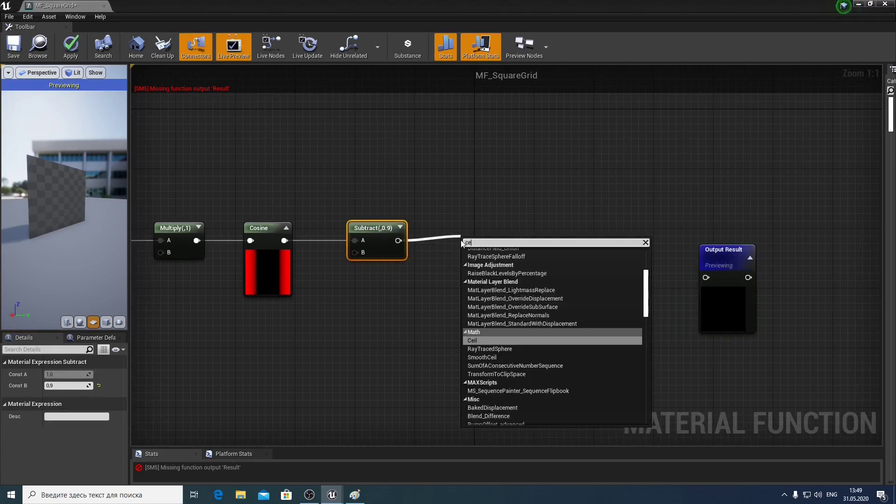
type("il")
key("Return")
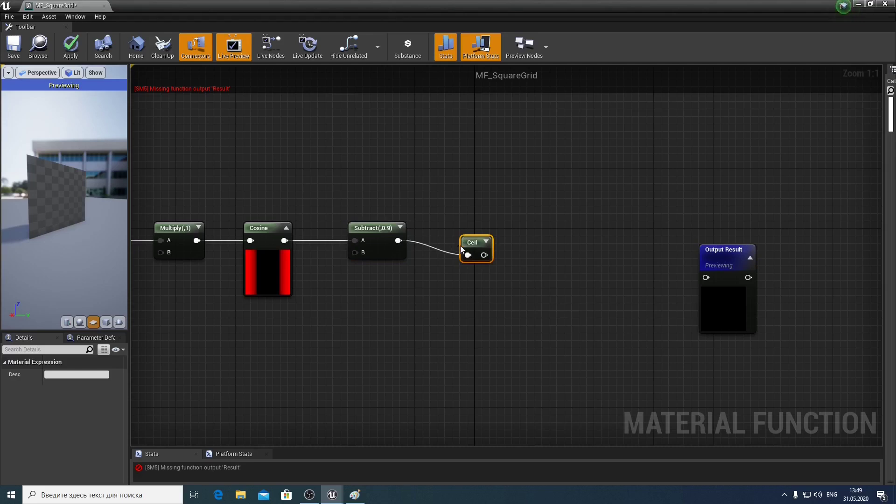
mouse_move(460, 245)
left_mouse_down()
mouse_move(444, 231)
mouse_move(529, 242)
left_mouse_up()
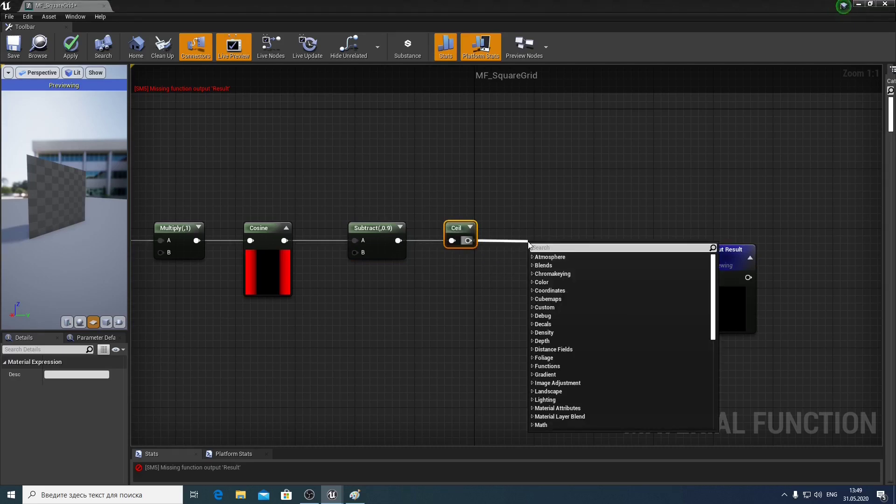
type("cla")
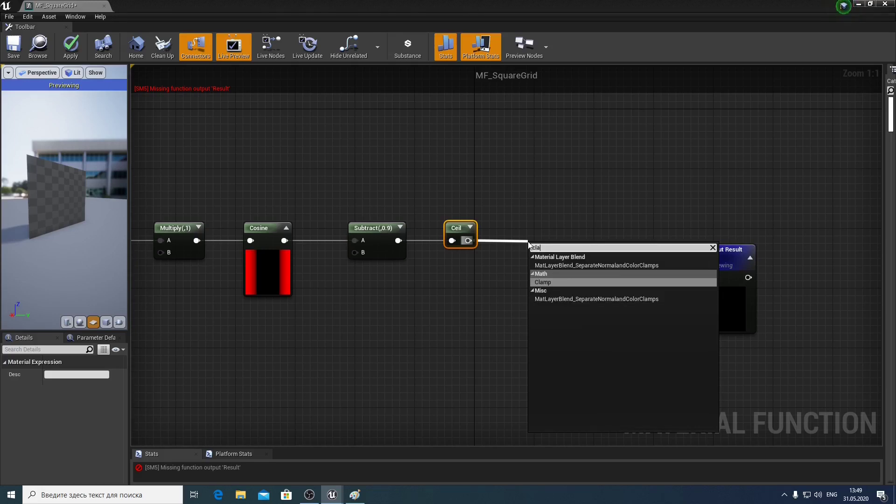
key("Return")
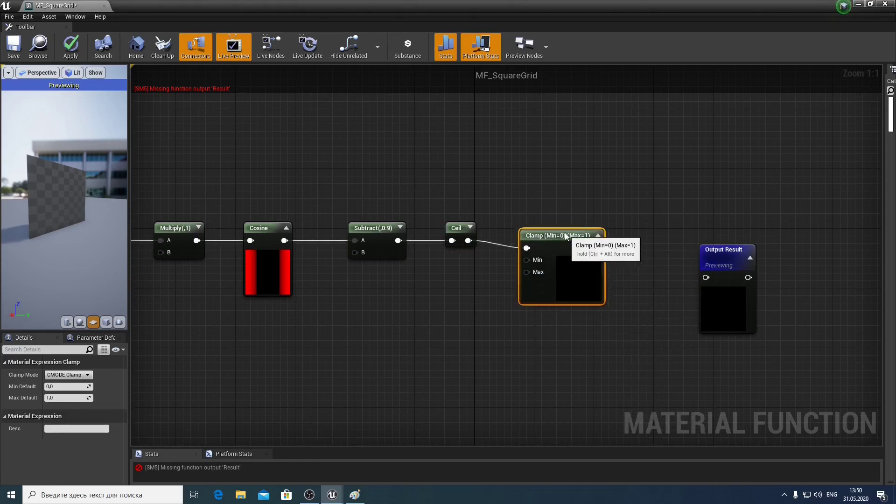
left_click_drag(566, 236, 553, 231)
left_click(615, 289)
Add a scalar parameter named GridSize with default value 1.
scroll(667, 301, "down", 1)
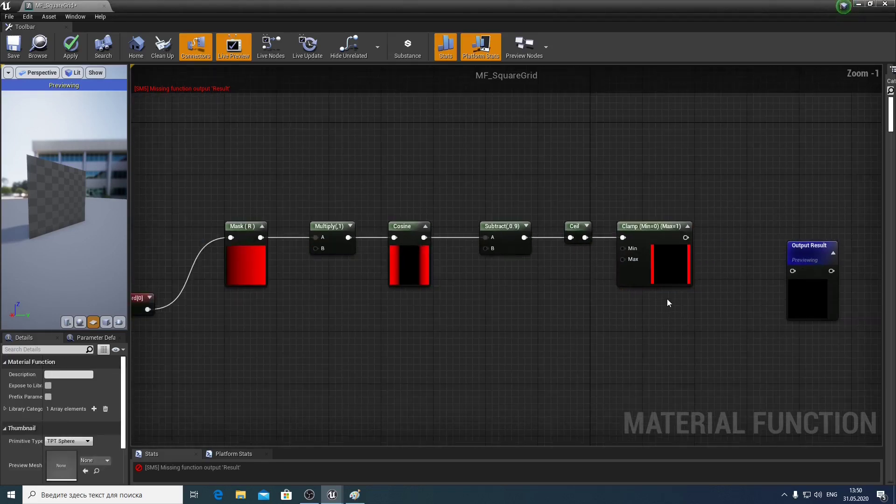
right_click_drag(667, 303, 802, 247)
left_click_drag(261, 244, 209, 250)
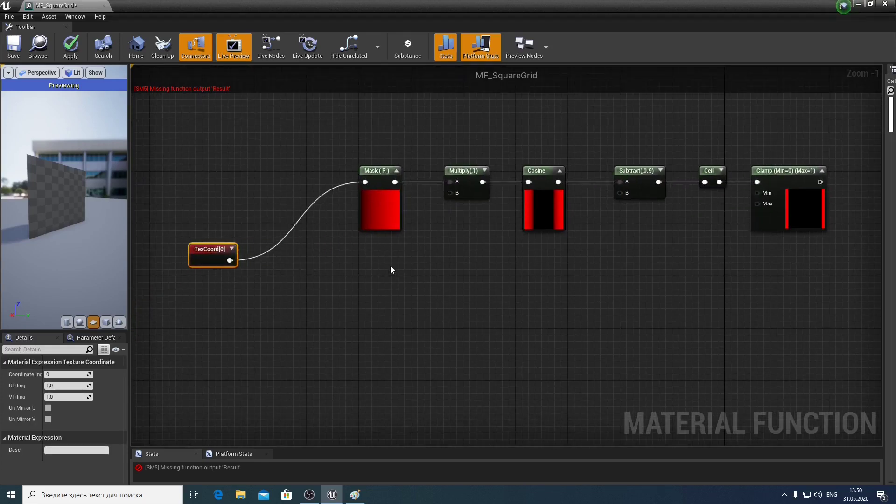
scroll(480, 282, "up", 1)
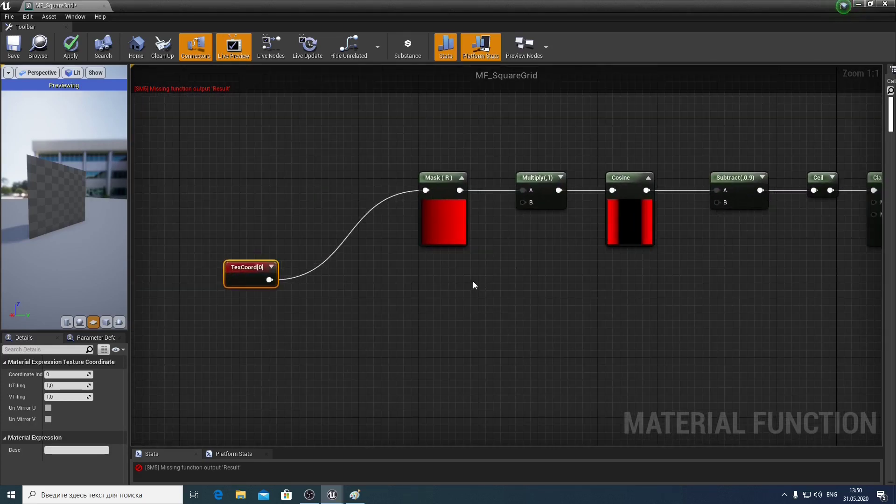
right_click(469, 281)
type("scala")
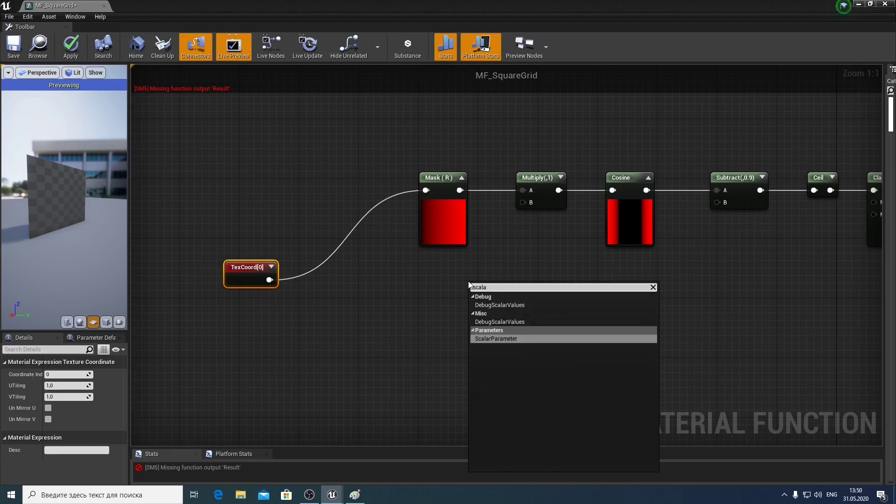
left_click(493, 338)
type("GridS")
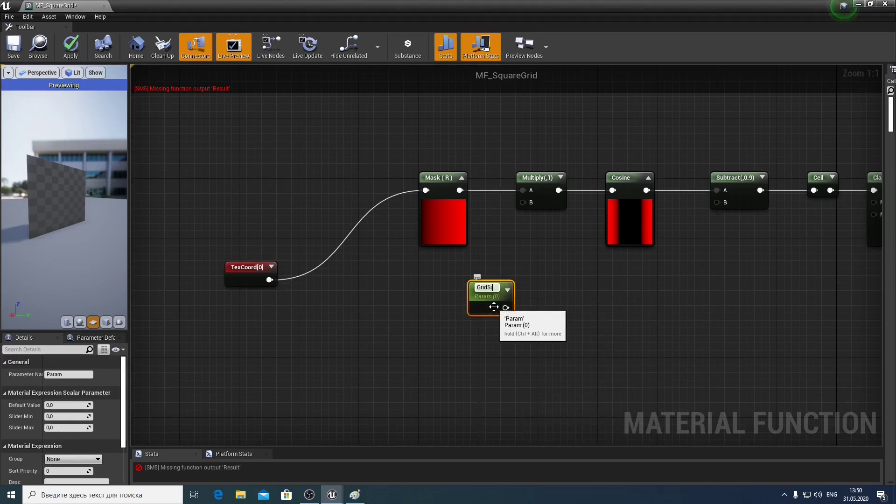
type("ze")
key("Return")
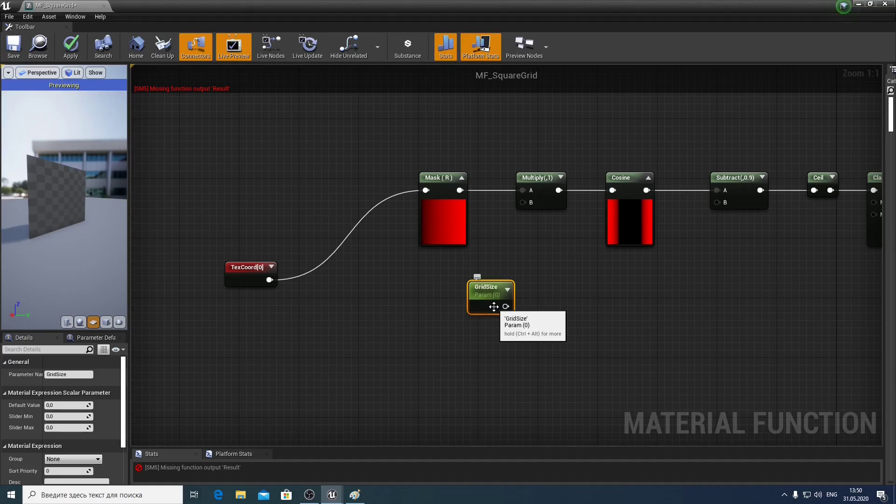
left_click_drag(494, 306, 372, 316)
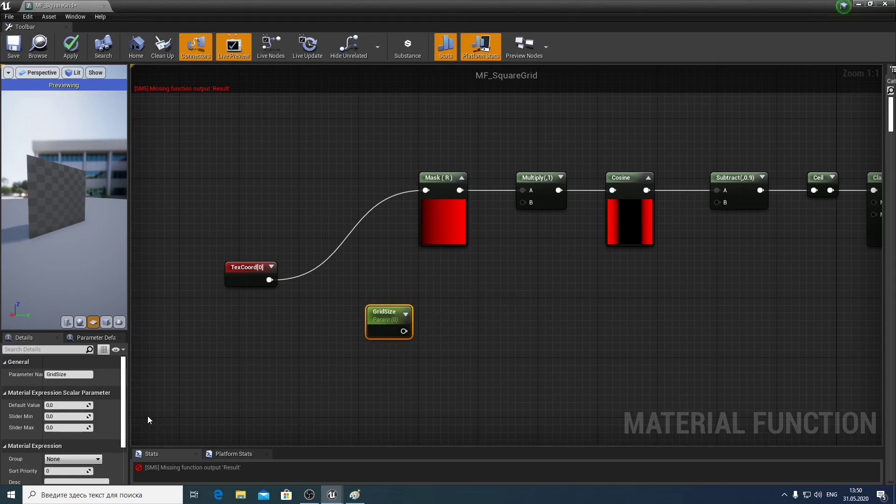
left_click(73, 405)
type("1")
left_click(397, 342)
Add a Divide node fed by GridSize at B, outputting into Multiply's B.
right_click(461, 321)
type("divide")
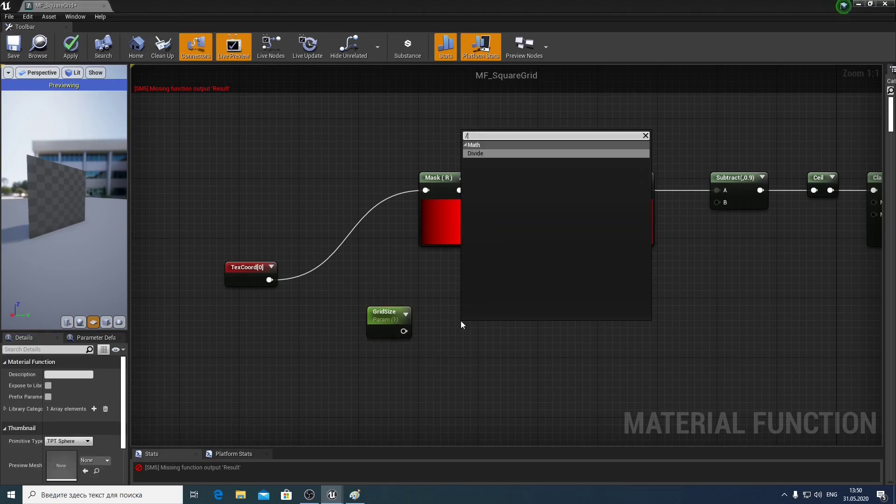
key("Return")
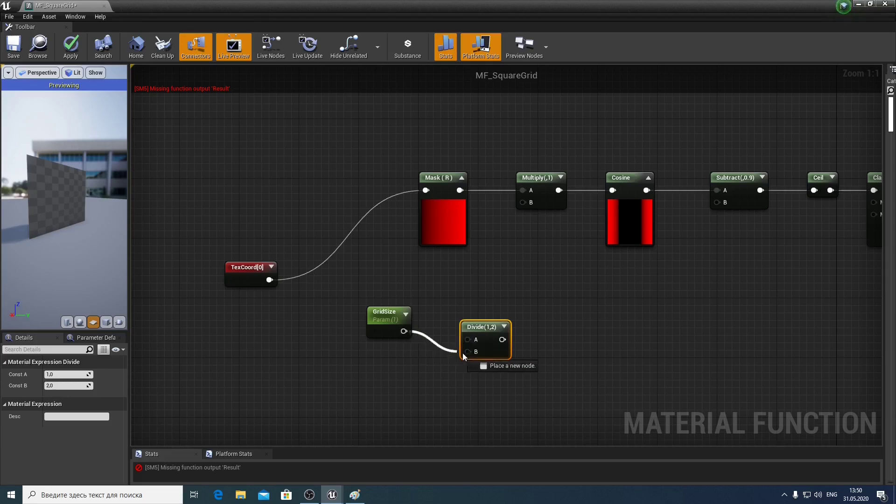
mouse_move(404, 331)
left_mouse_down()
mouse_move(467, 352)
mouse_move(463, 309)
mouse_move(398, 356)
mouse_move(406, 356)
left_mouse_up()
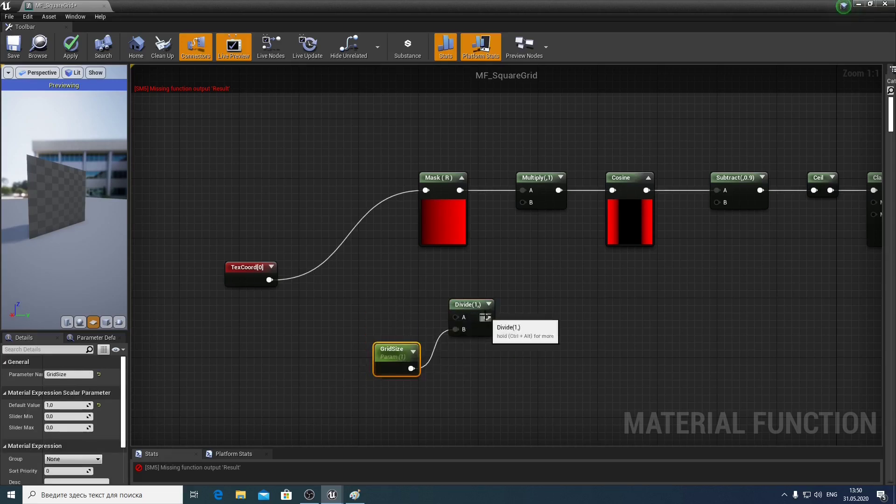
left_click_drag(487, 317, 523, 202)
left_click(467, 306)
left_click_drag(468, 306, 452, 306)
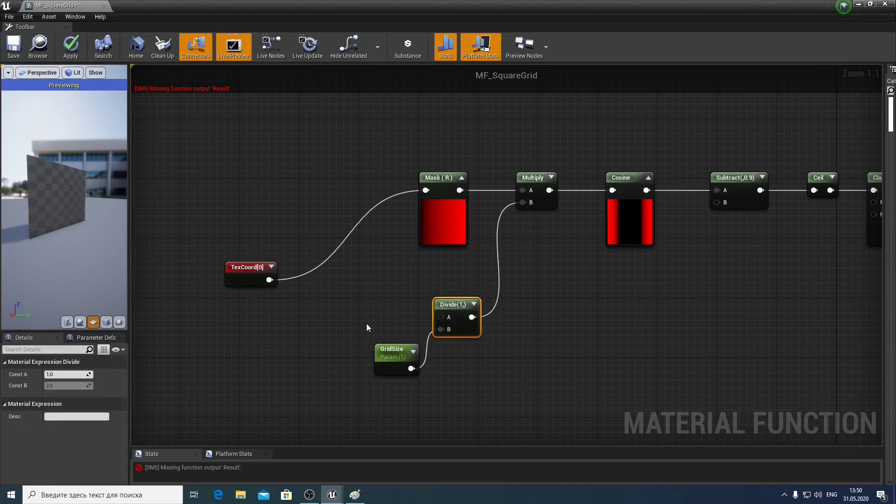
left_click_drag(394, 355, 372, 362)
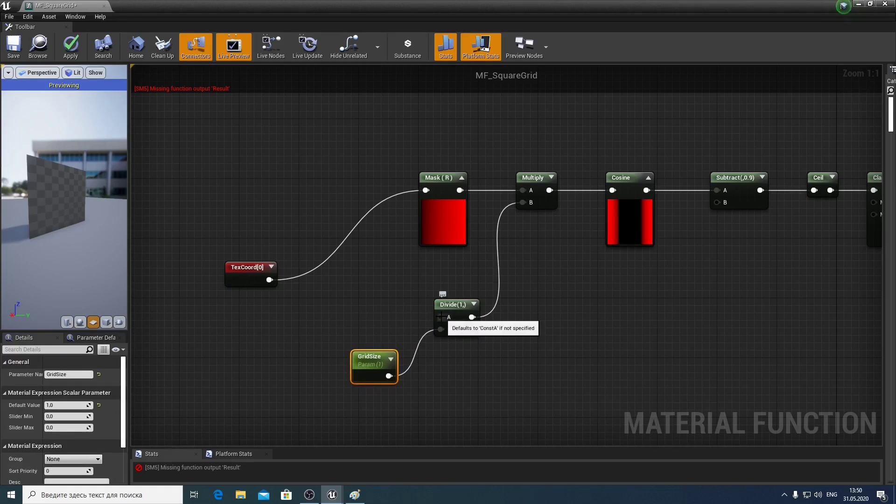
Promote Divide's A input to a GridScale parameter and arrange the three nodes together.
right_click(441, 317)
left_click(485, 328)
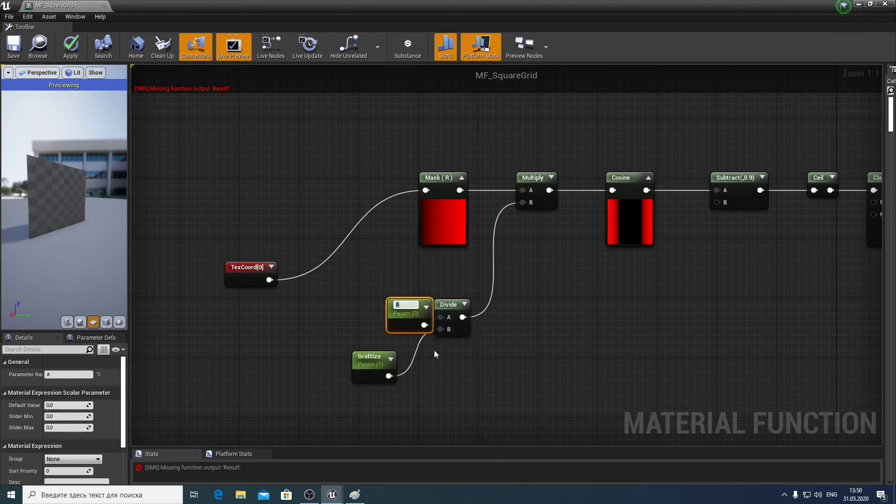
type("Grid")
type("Scale")
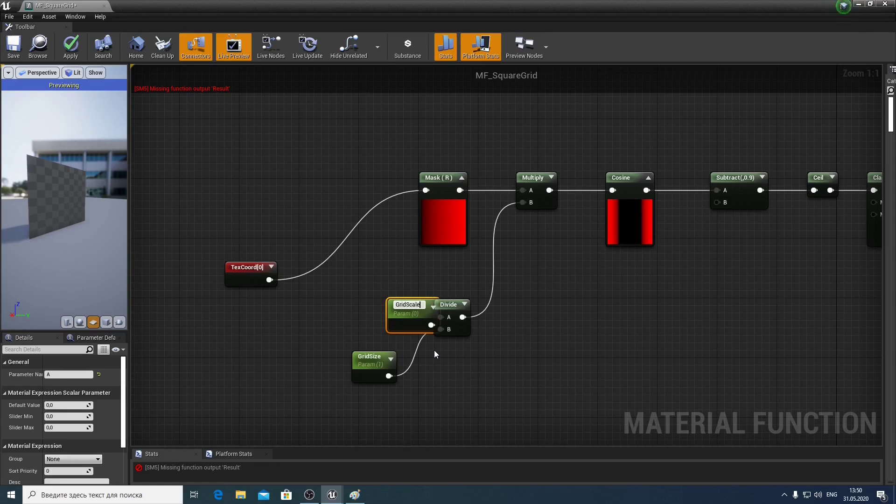
key("Return")
left_click_drag(402, 304, 374, 297)
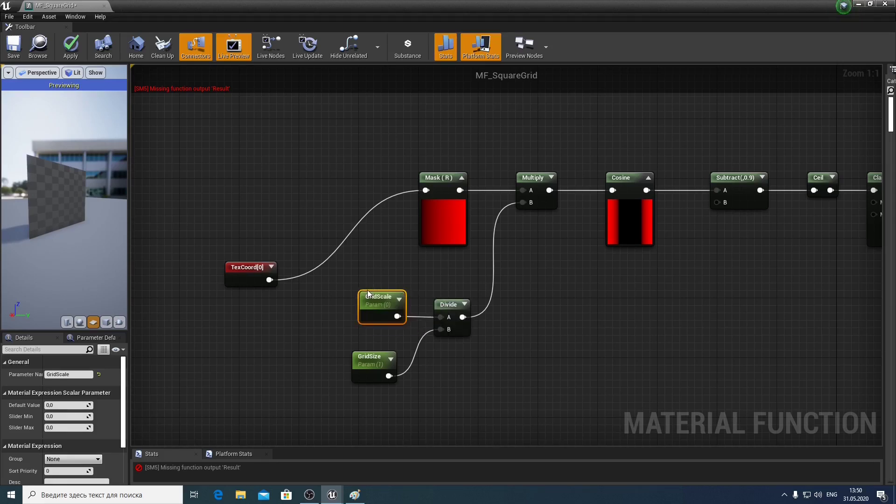
left_click_drag(362, 361, 370, 339)
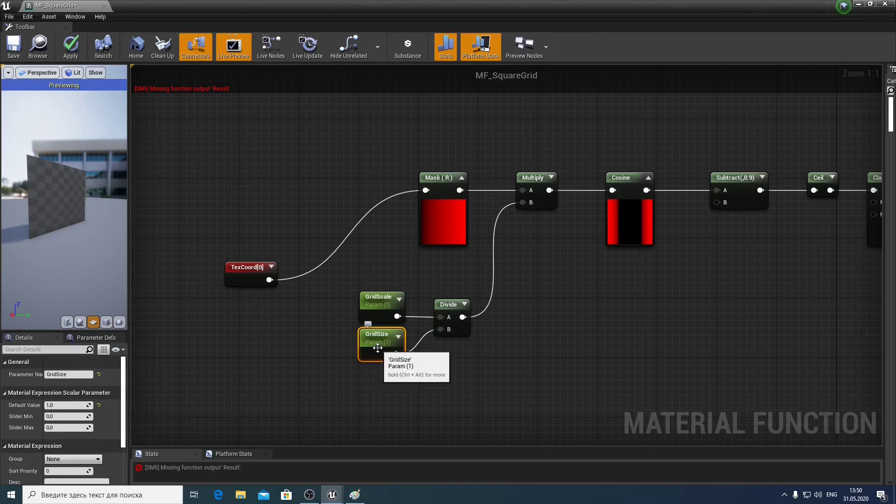
left_click(375, 311)
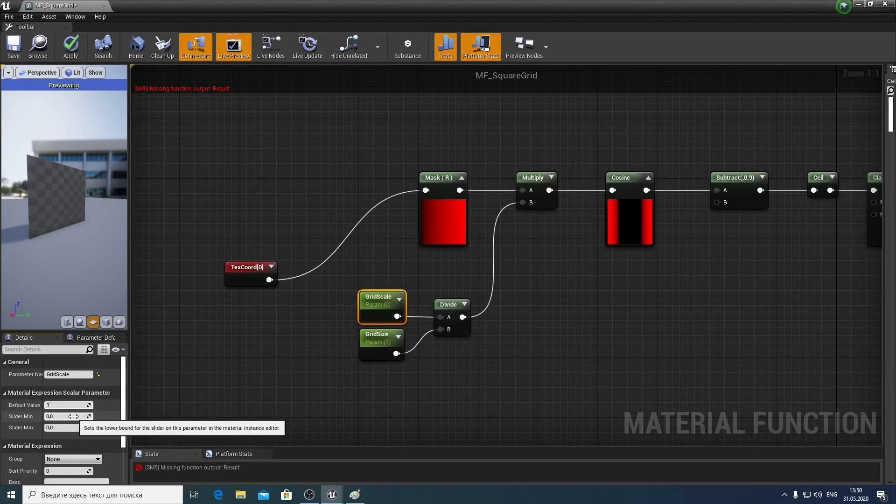
left_click_drag(341, 286, 486, 383)
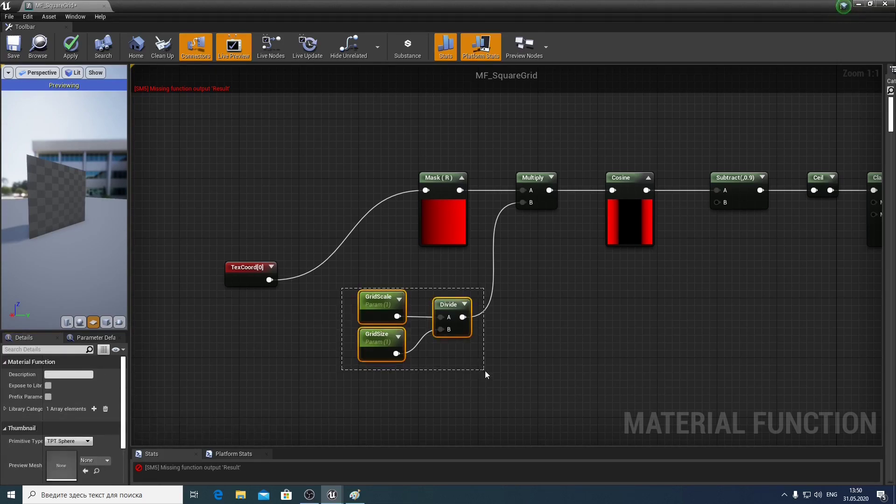
Box GridScale, GridSize and Divide in a comment titled Scale, placed lower left.
type("c")
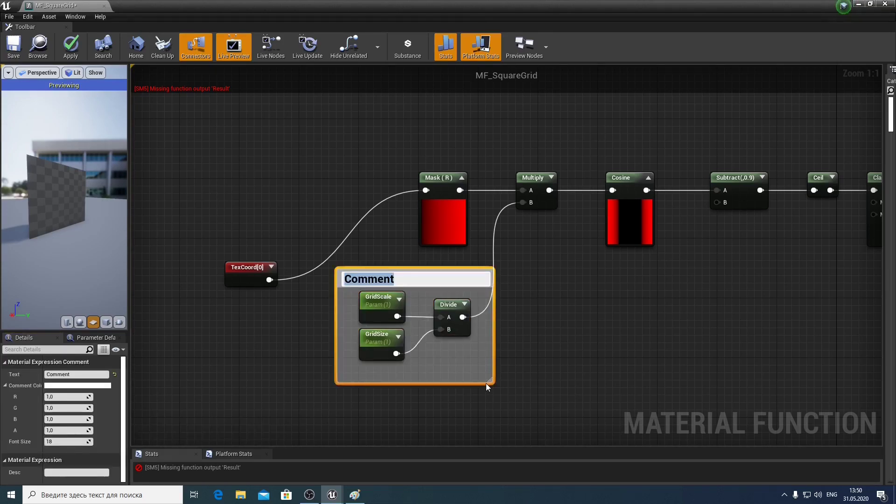
type("Scale")
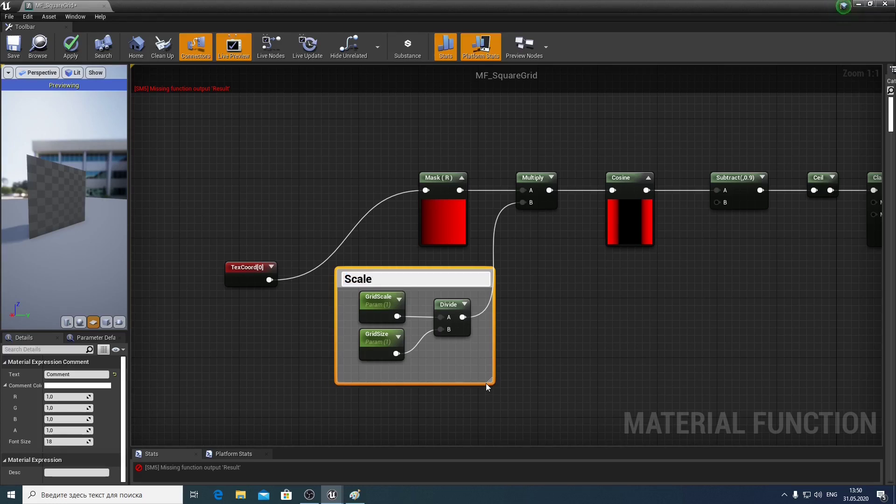
key("Return")
mouse_move(449, 279)
left_mouse_down()
mouse_move(232, 347)
mouse_move(270, 362)
left_mouse_up()
right_click_drag(352, 306, 164, 301)
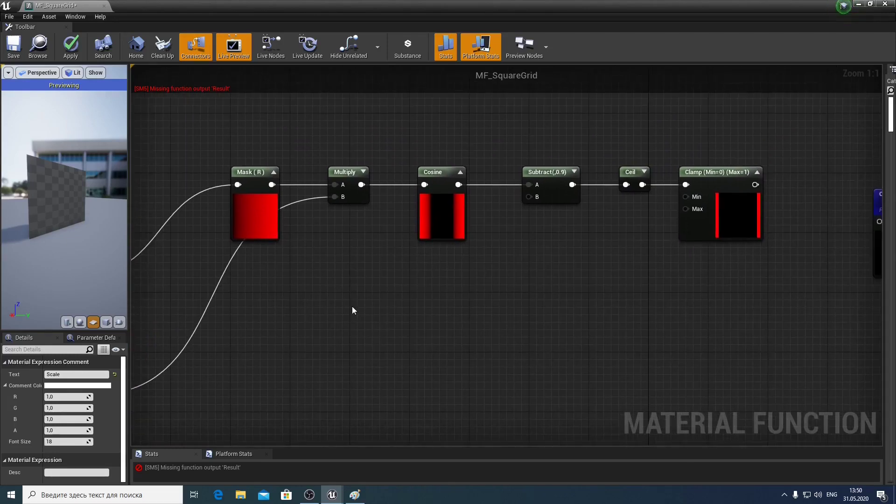
mouse_move(352, 307)
right_mouse_down()
mouse_move(416, 282)
mouse_move(514, 319)
mouse_move(502, 331)
right_mouse_up()
Add a LineWidth scalar parameter with slider maximum 1.0.
right_click(502, 332)
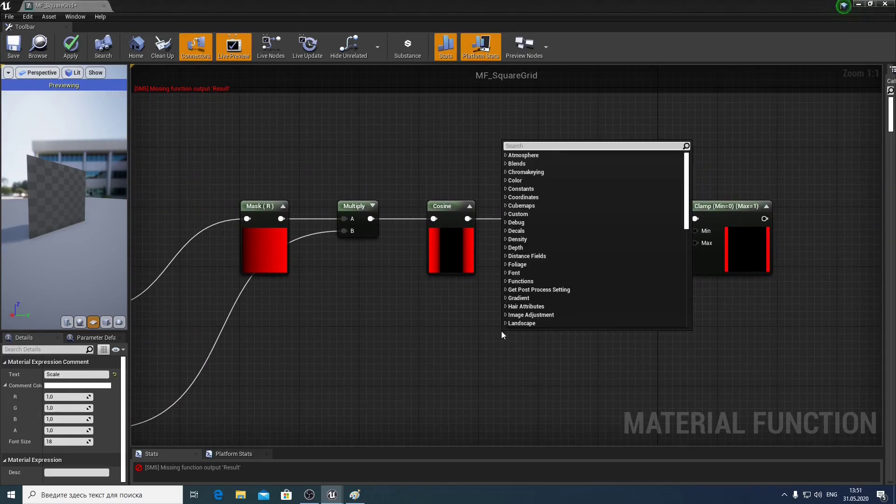
type("scala")
left_click(560, 202)
type("LineWidt")
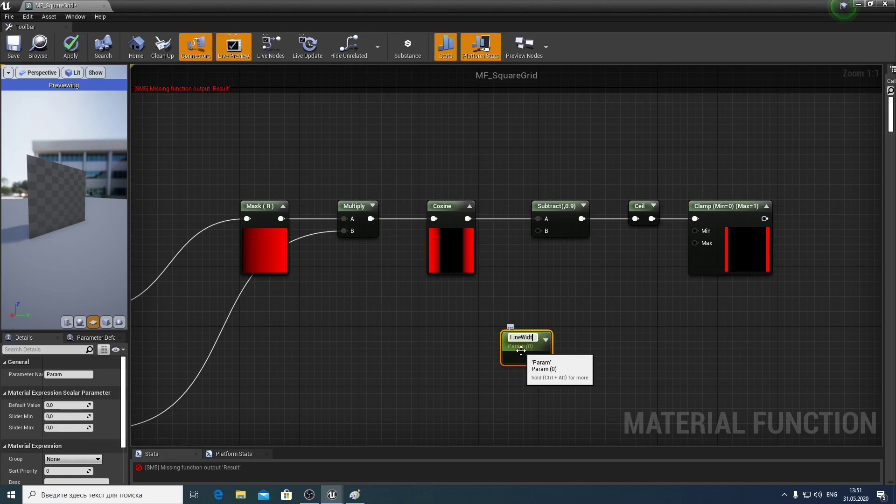
type("h")
key("Return")
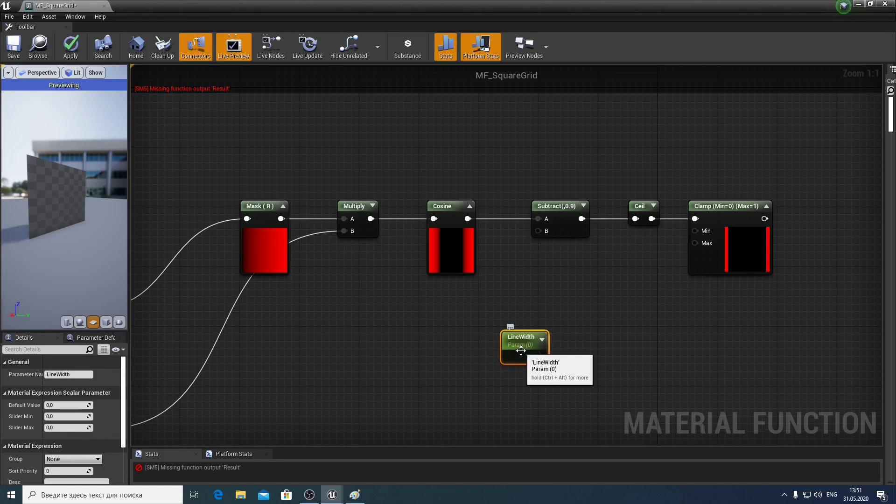
left_click_drag(521, 351, 407, 339)
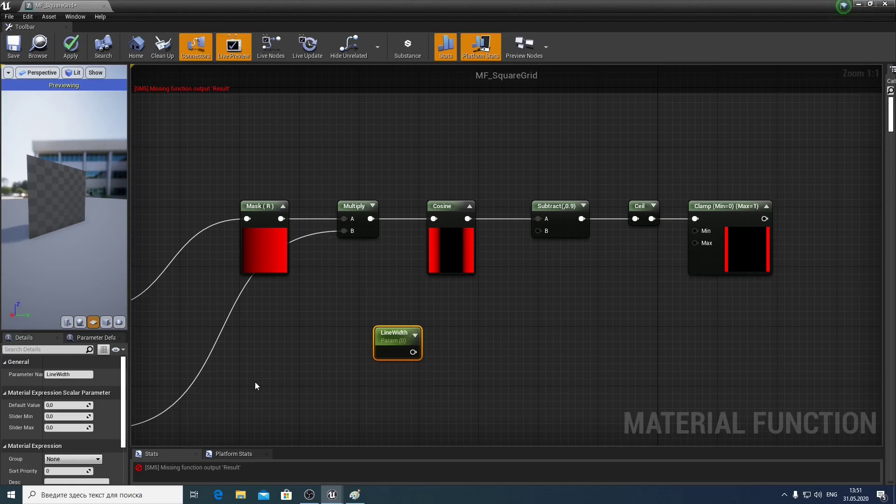
right_click_drag(255, 381, 374, 324)
left_click(70, 428)
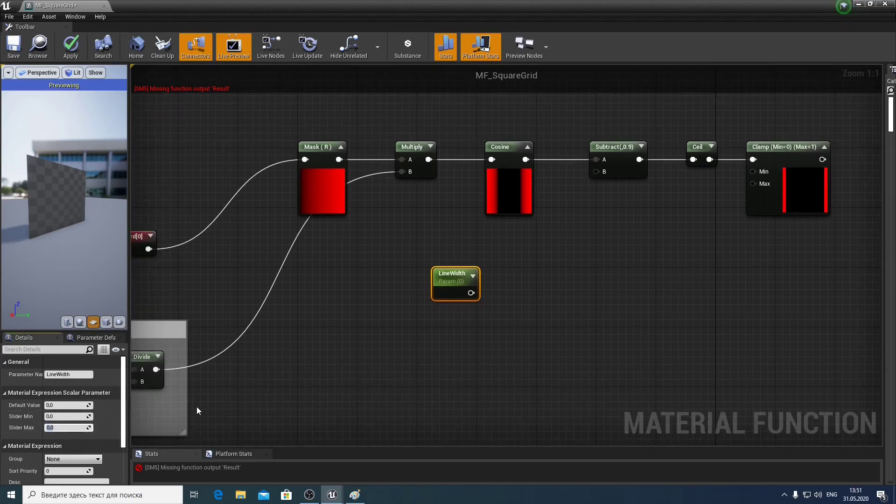
type("1")
key("Return")
left_click(458, 279)
Divide LineWidth by 2 and set its default value to 0.1.
left_click_drag(471, 293, 512, 280)
type("/")
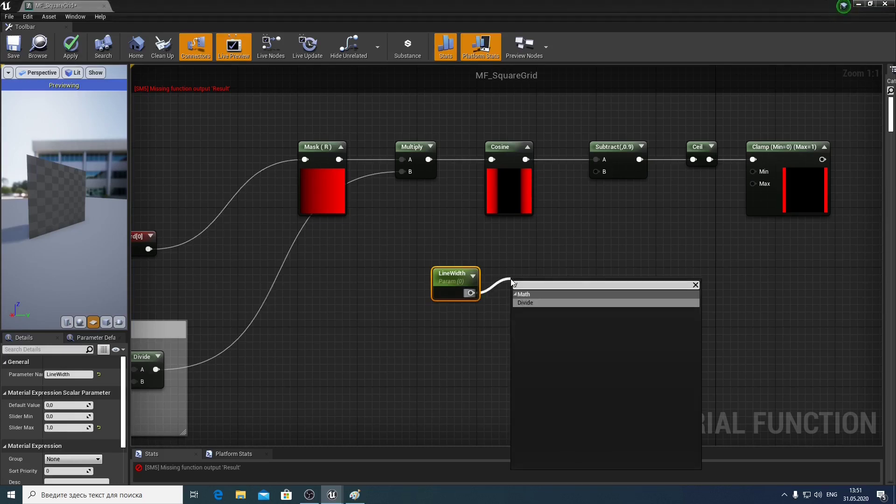
key("Return")
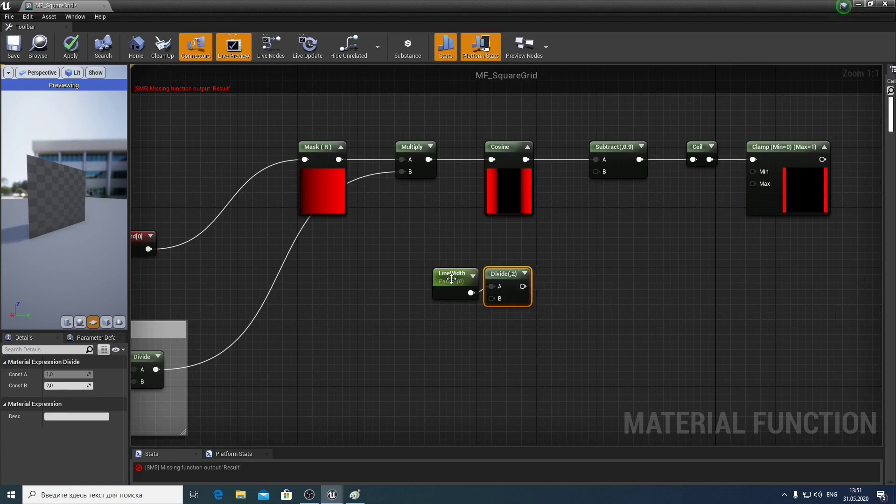
left_click(452, 279)
type("0")
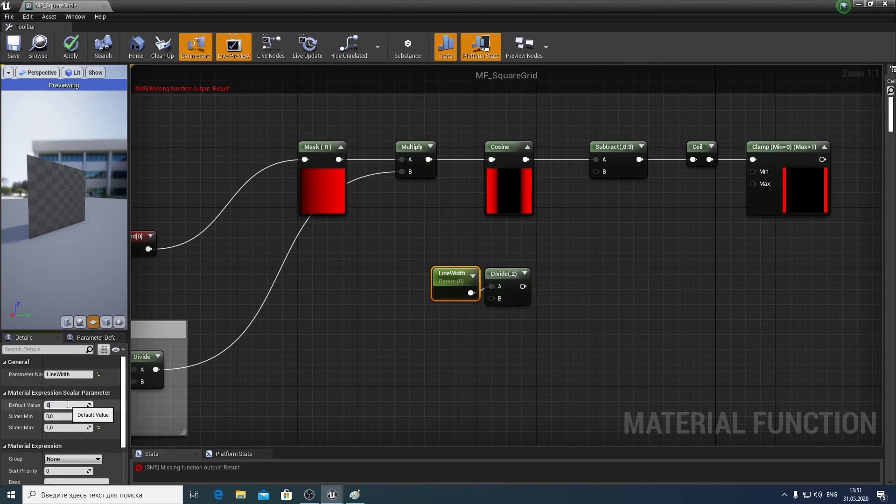
type("1")
left_click(411, 376)
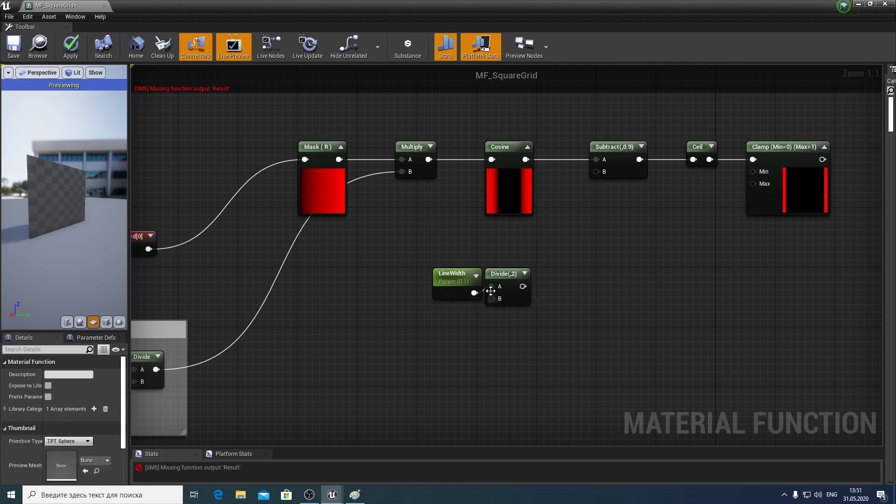
left_click(500, 280)
right_click_drag(499, 280, 385, 289)
left_click(444, 306)
Route the Divide through Cosine into Subtract's B and box the three nodes in a comment.
mouse_move(416, 295)
left_mouse_down()
mouse_move(467, 296)
mouse_move(455, 295)
left_mouse_up()
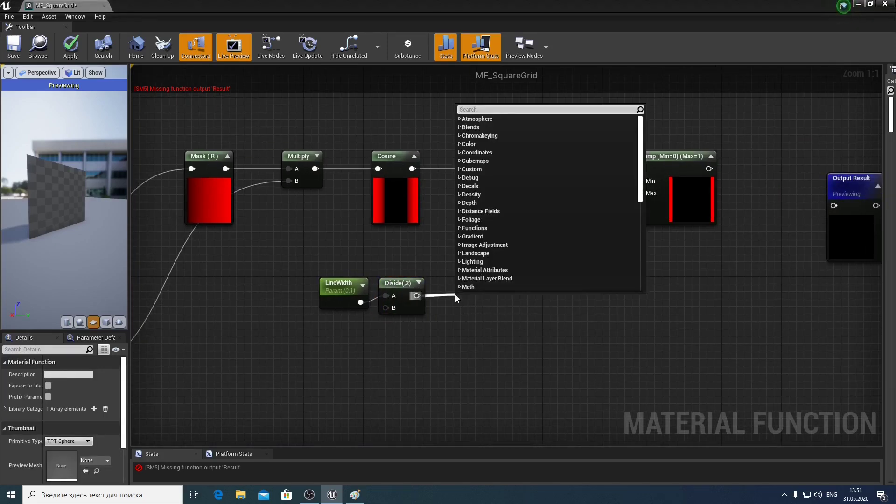
type("cos")
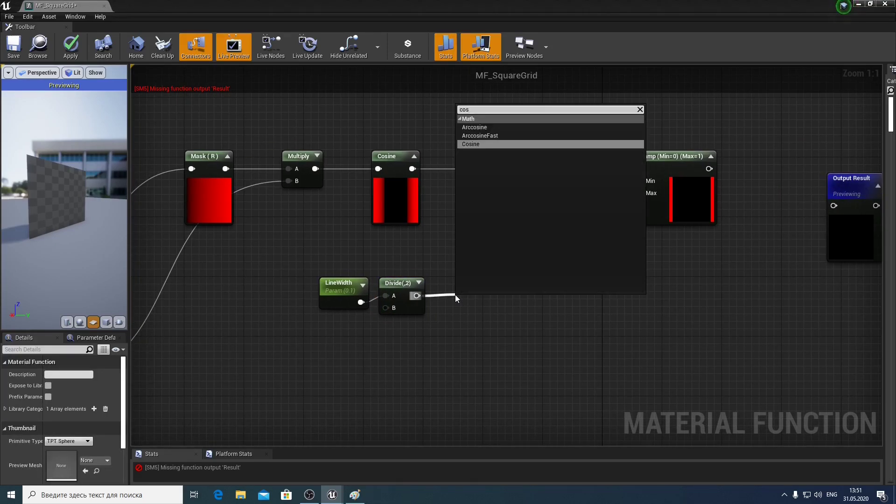
key("Return")
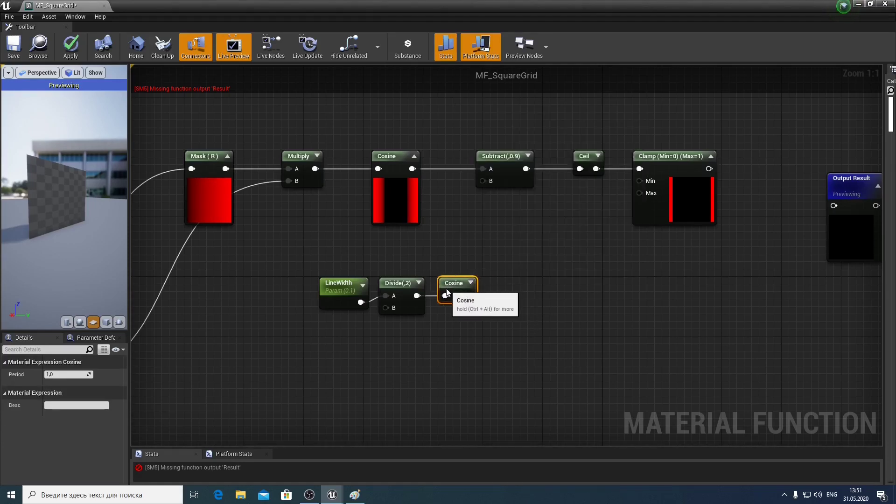
left_click_drag(467, 295, 483, 180)
right_click_drag(407, 247, 535, 244)
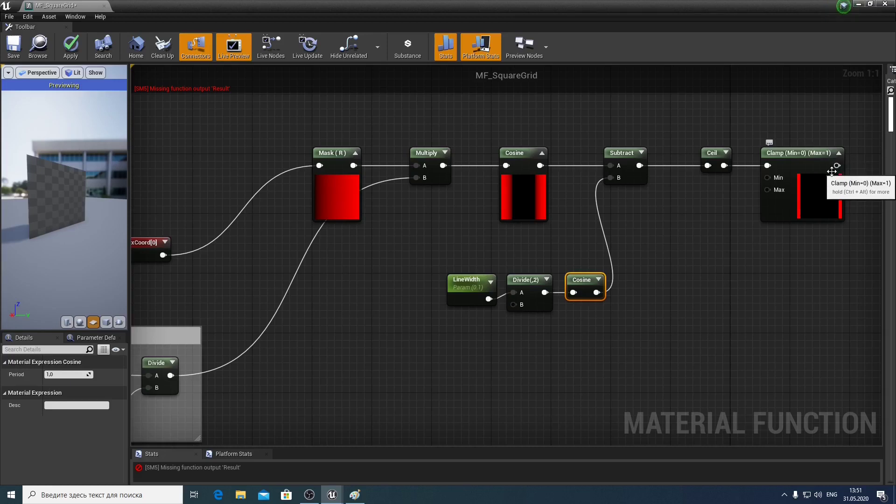
left_click(838, 154)
left_click(836, 155)
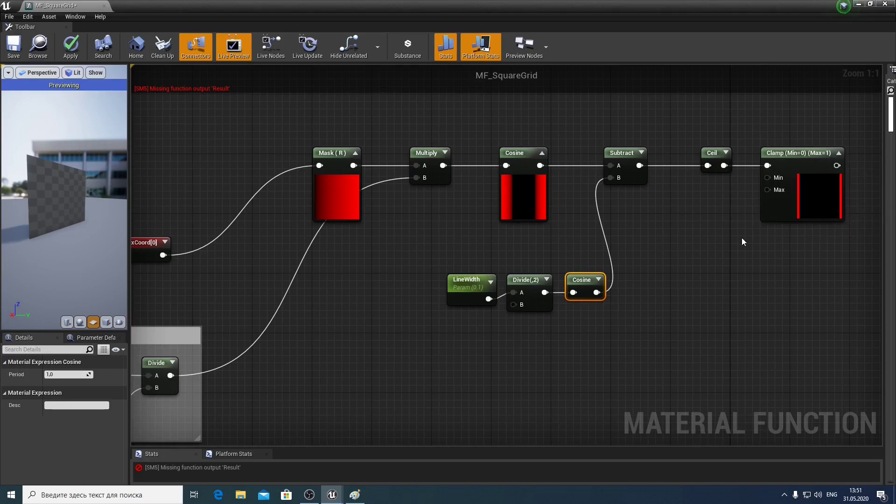
left_click_drag(416, 260, 570, 326)
key("c")
type("LineWidt")
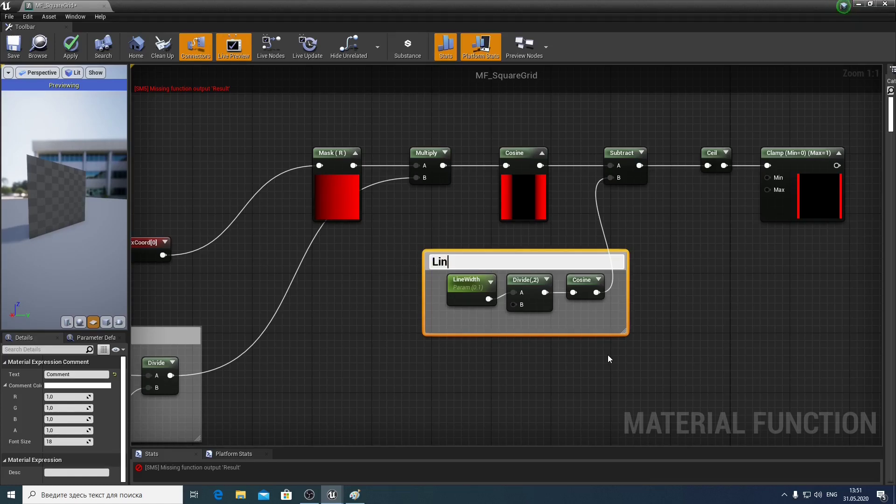
Title the line-width comment LineWidth, removing the stray backslash.
type("h\\")
key("Return")
double_click(489, 259)
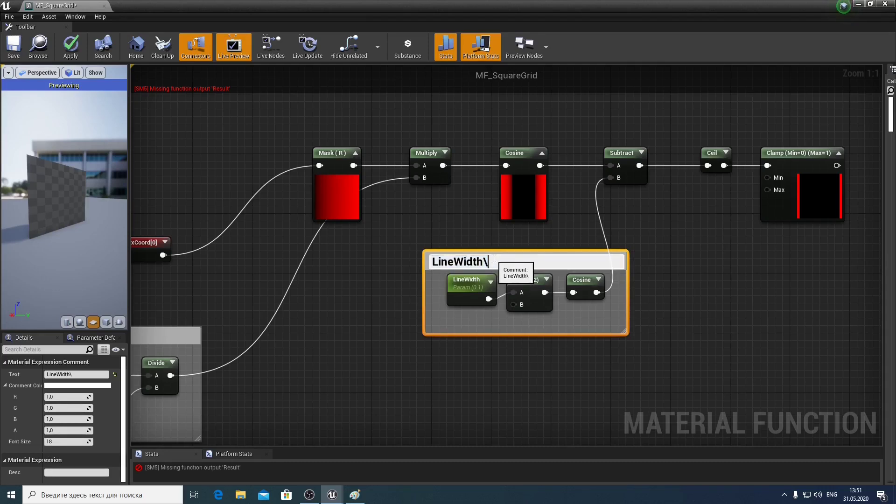
left_click(508, 237)
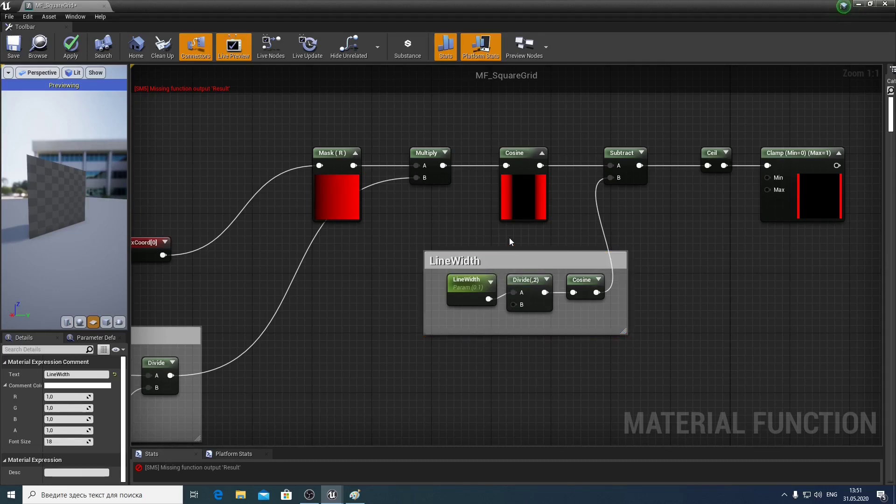
right_click_drag(509, 237, 394, 216)
left_click(421, 261)
Box Mask through Clamp in a VerticalLines comment and rearrange the Scale and LineWidth comments.
scroll(462, 301, "down", 2)
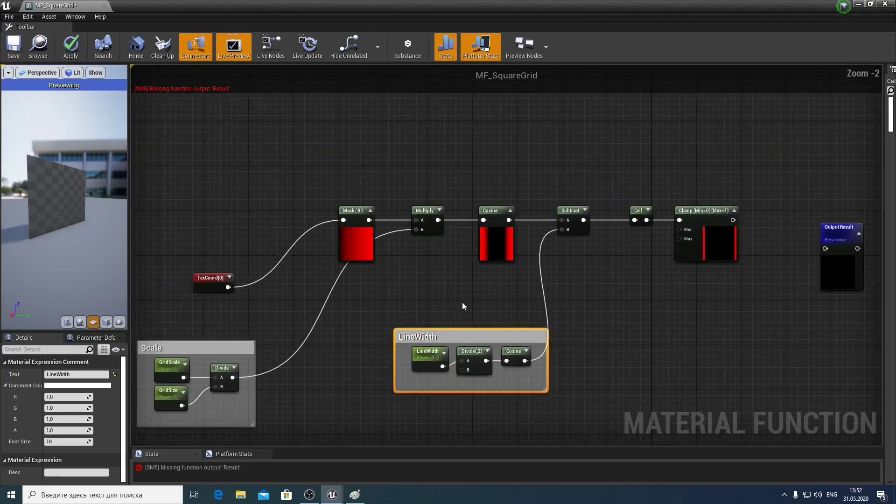
left_click_drag(309, 164, 456, 241)
mouse_move(539, 261)
left_mouse_down()
mouse_move(733, 280)
mouse_move(722, 282)
left_mouse_up()
key("c")
type("VerticalLine")
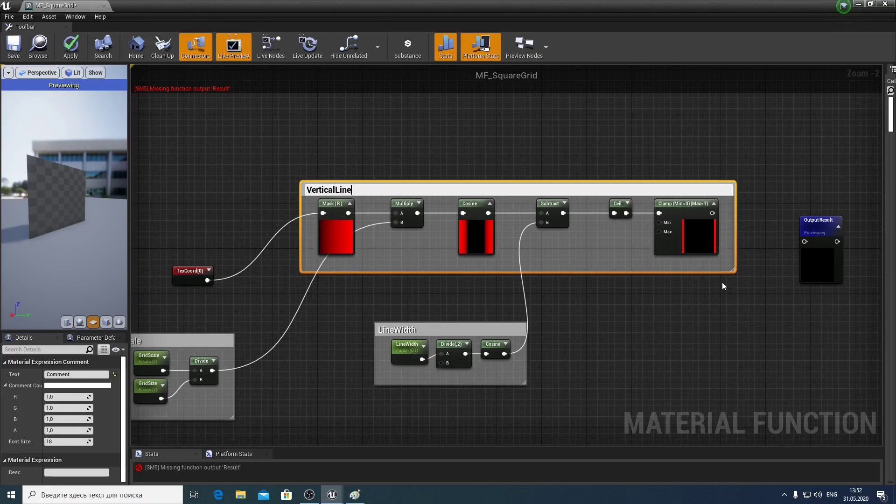
type("s")
key("Return")
left_click(416, 294)
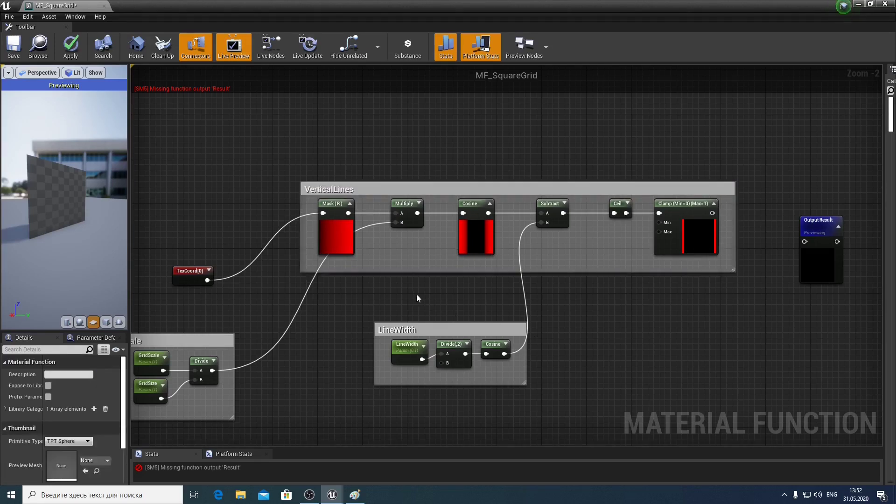
right_click_drag(417, 294, 549, 243)
left_click_drag(369, 293, 289, 302)
left_click_drag(571, 276, 555, 245)
right_click_drag(682, 283, 578, 330)
Copy the VerticalLines group and paste a duplicate below it.
left_click_drag(318, 159, 767, 276)
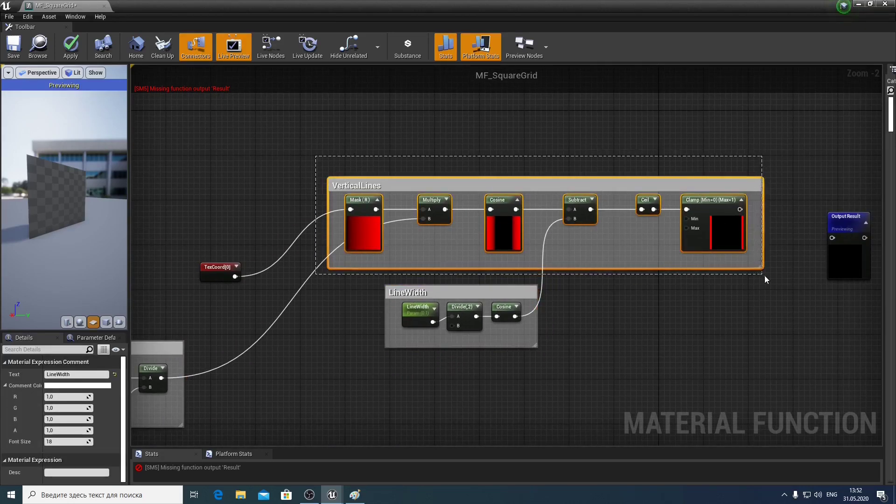
key("ctrl+c")
right_click_drag(595, 366, 593, 271)
left_click(455, 292)
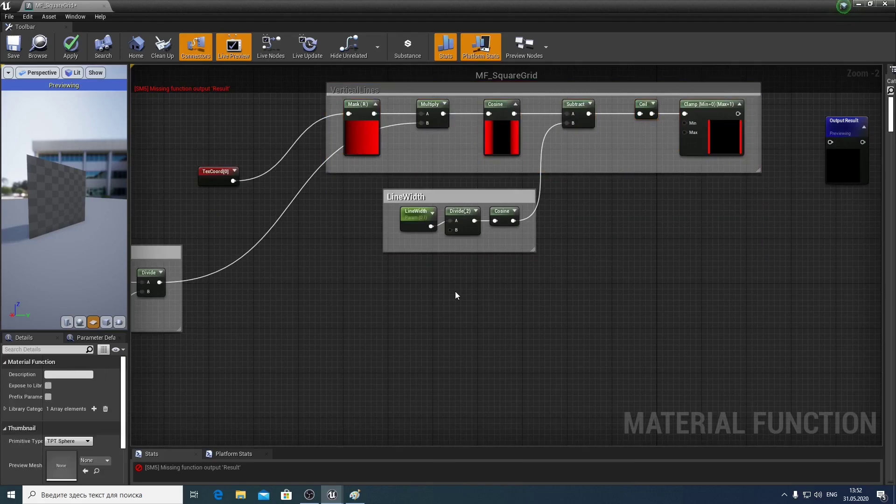
key("ctrl+v")
Shift the LineWidth comment and duplicated group, then connect TexCoord to the copied Mask node.
left_click_drag(484, 194, 484, 182)
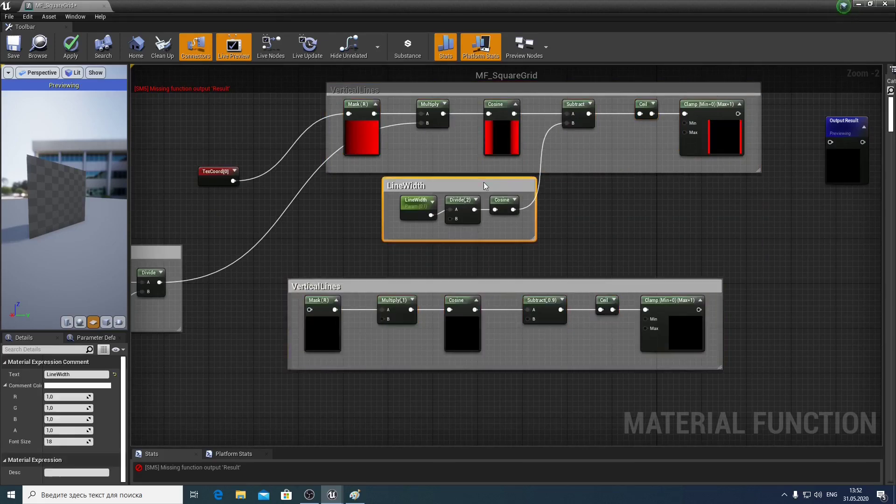
left_click_drag(500, 280, 537, 255)
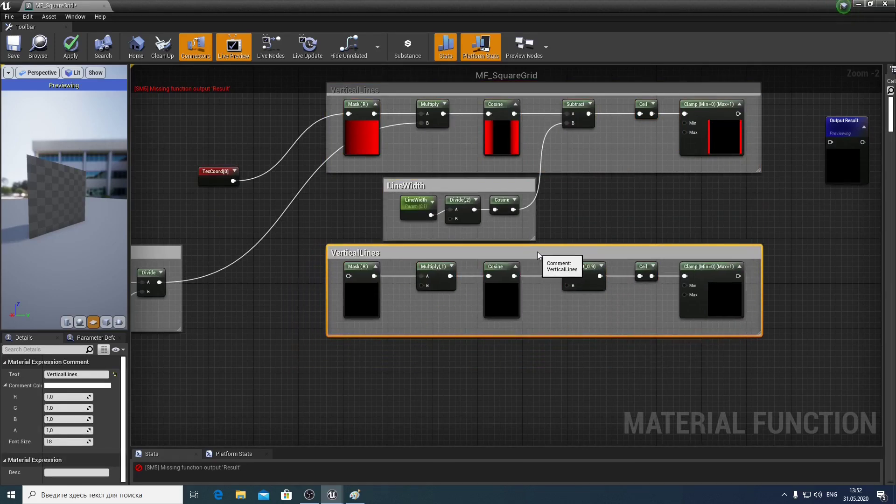
left_click_drag(233, 181, 355, 278)
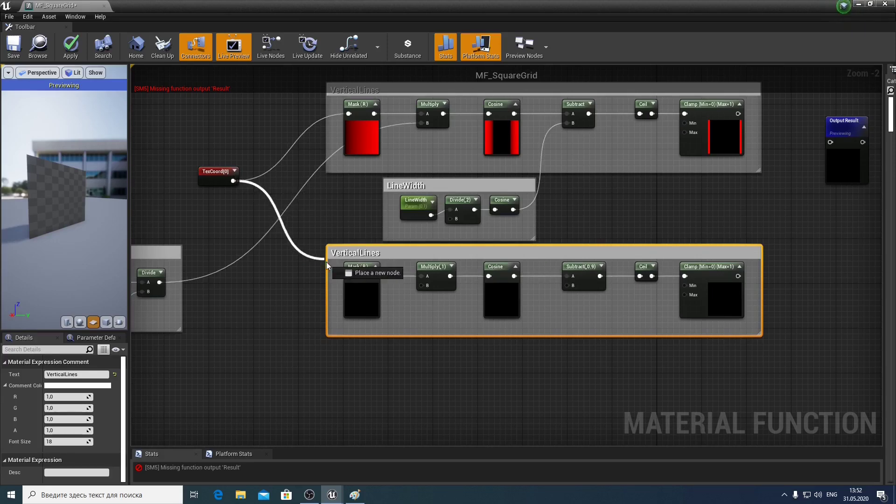
right_click_drag(305, 295, 338, 295)
scroll(338, 288, "up", 2)
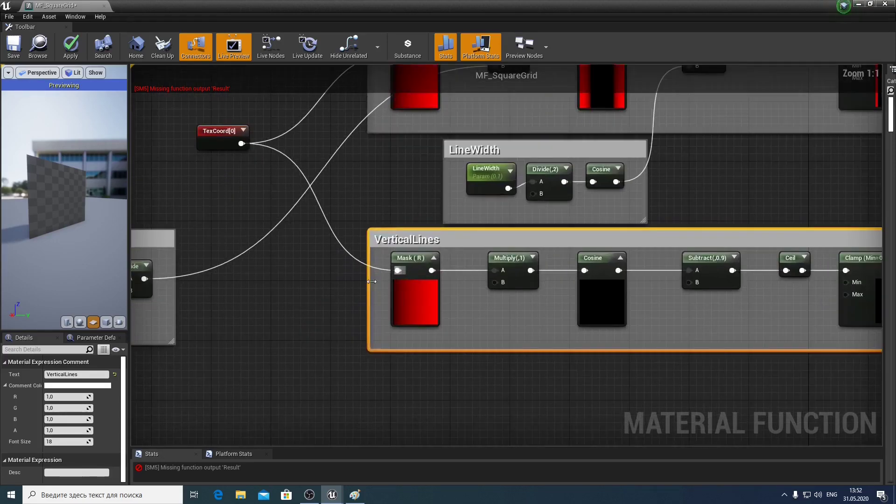
Switch the copied Mask node from the R channel to the G channel.
left_click(425, 259)
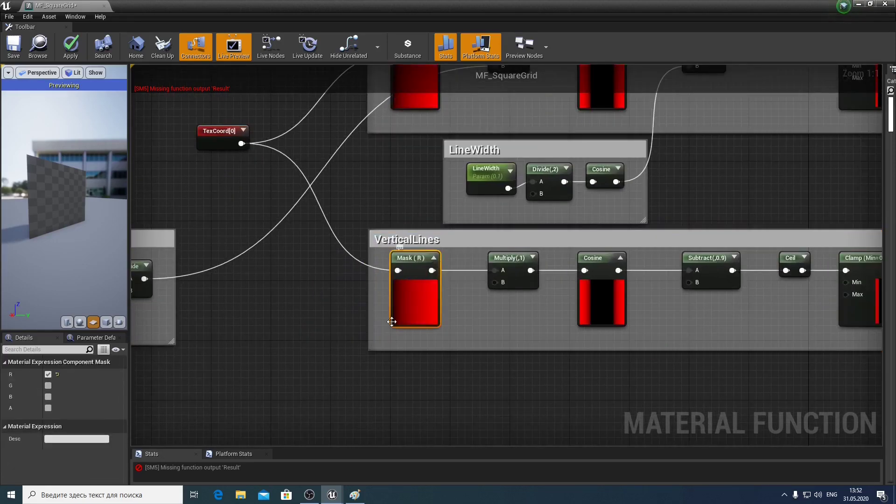
left_click(48, 374)
left_click(48, 385)
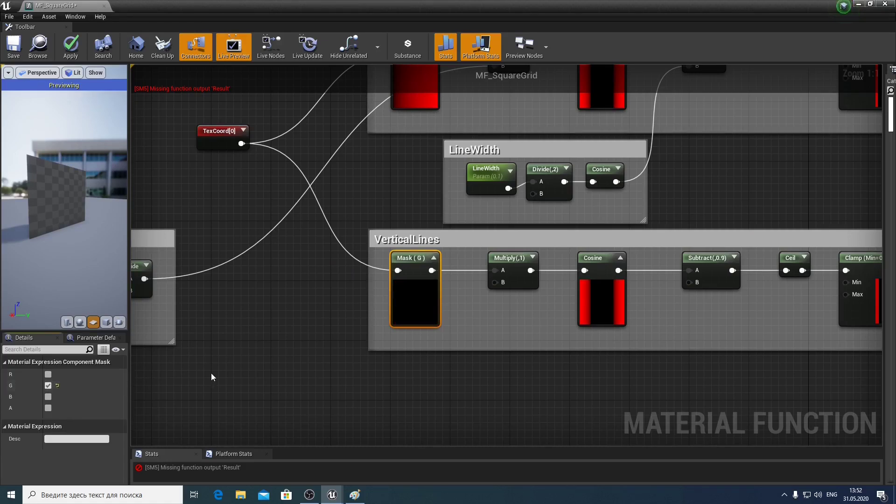
Check the lower Cosine preview's horizontal stripes and select the copied VerticalLines comment.
right_click_drag(292, 347, 227, 353)
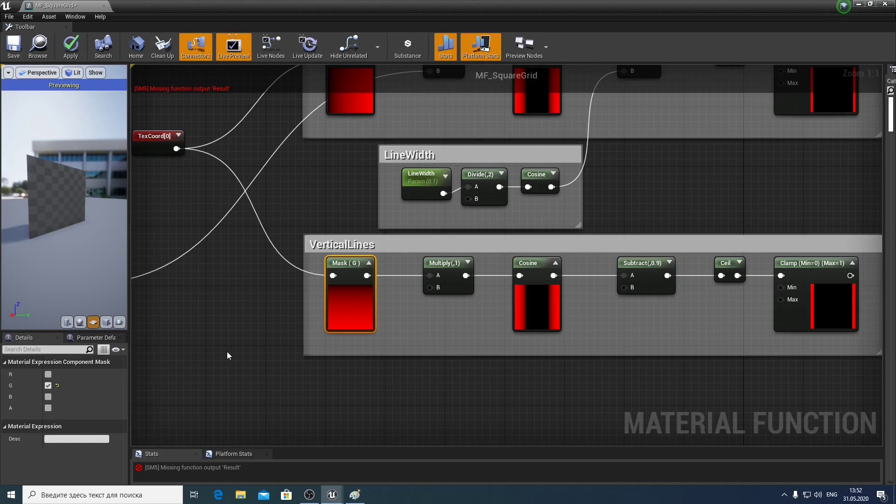
right_click_drag(450, 366, 258, 399)
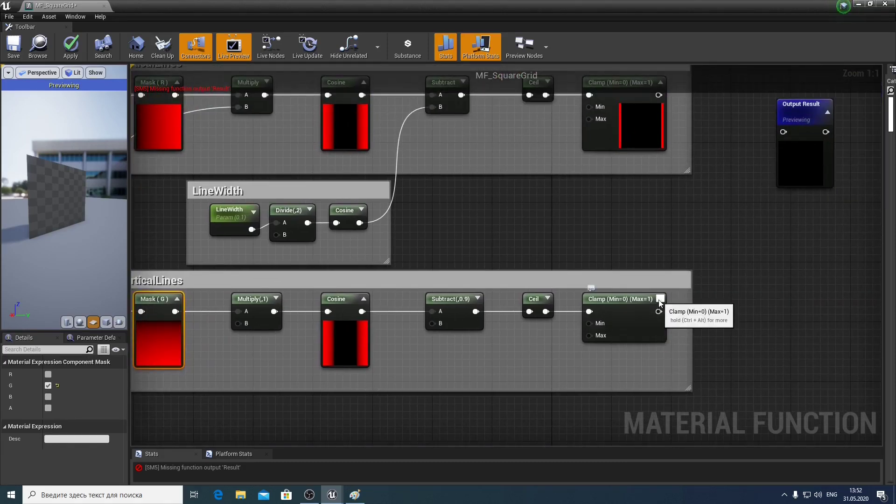
left_click(365, 299)
left_click(353, 299)
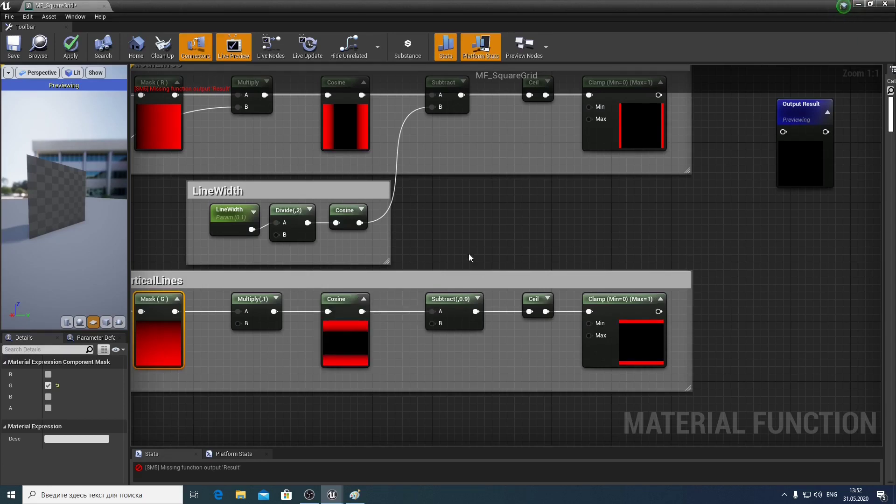
right_click_drag(475, 245, 641, 232)
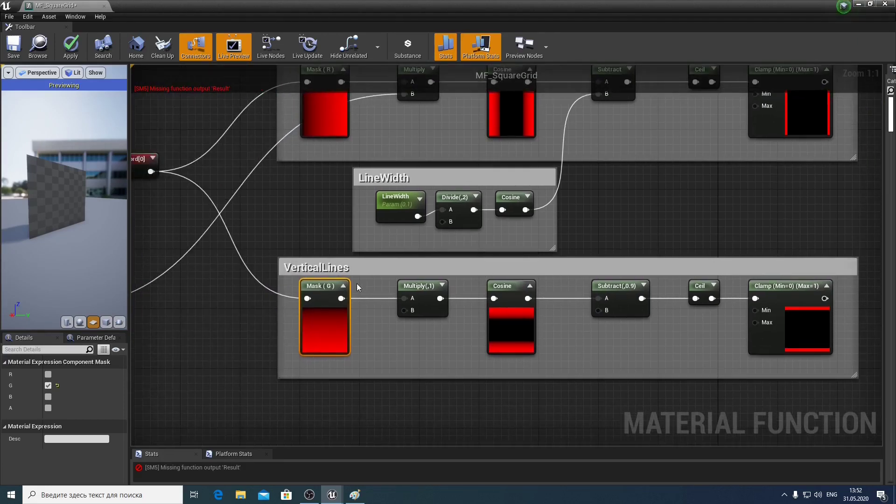
left_click(350, 270)
Rename the copied comment group from VerticalLines to HorizontalLines.
left_click_drag(322, 270, 248, 268)
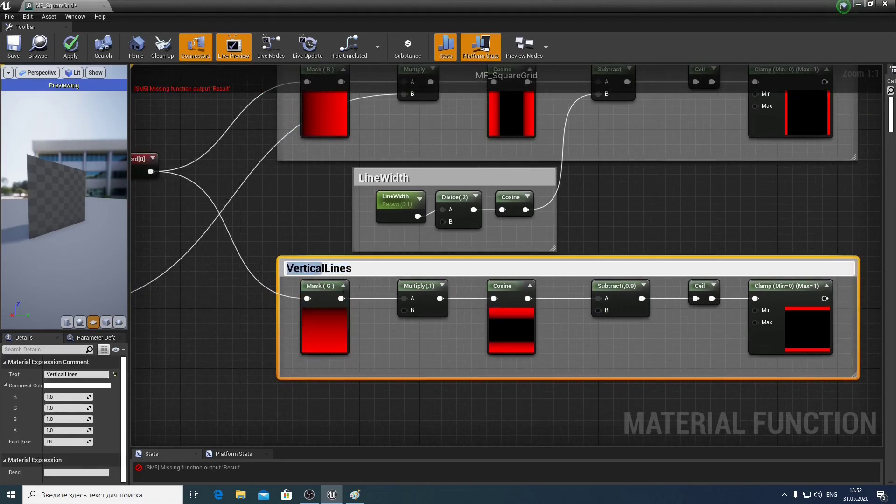
key("BackSpace")
type("Horizont")
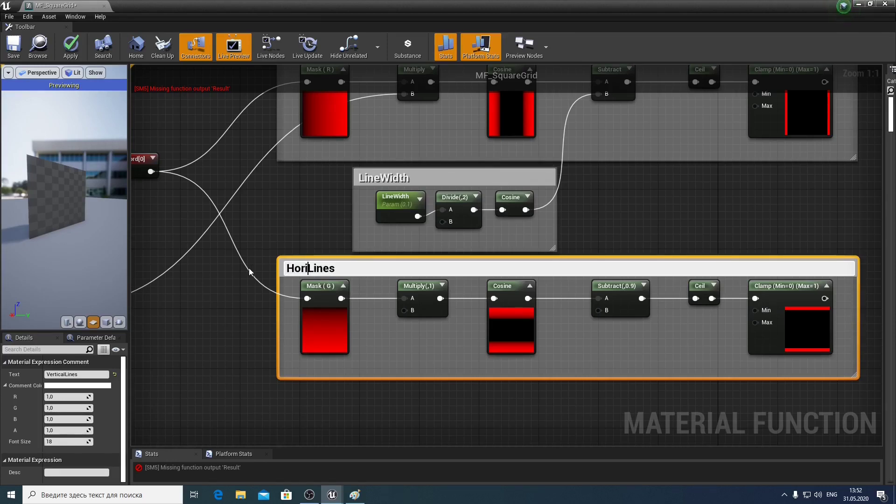
type("al")
key("Return")
left_click(267, 235)
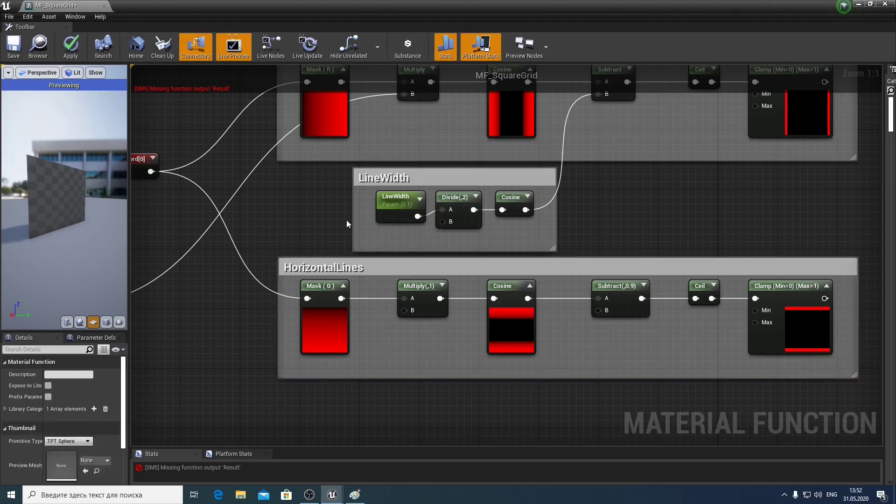
Wire the LineWidth Cosine output into the HorizontalLines Subtract B input and rearrange the Scale and LineWidth groups.
right_click_drag(347, 220, 247, 224)
mouse_move(425, 214)
left_mouse_down()
mouse_move(461, 280)
mouse_move(497, 315)
left_mouse_up()
right_click_drag(233, 386, 480, 276)
left_click_drag(214, 160, 274, 292)
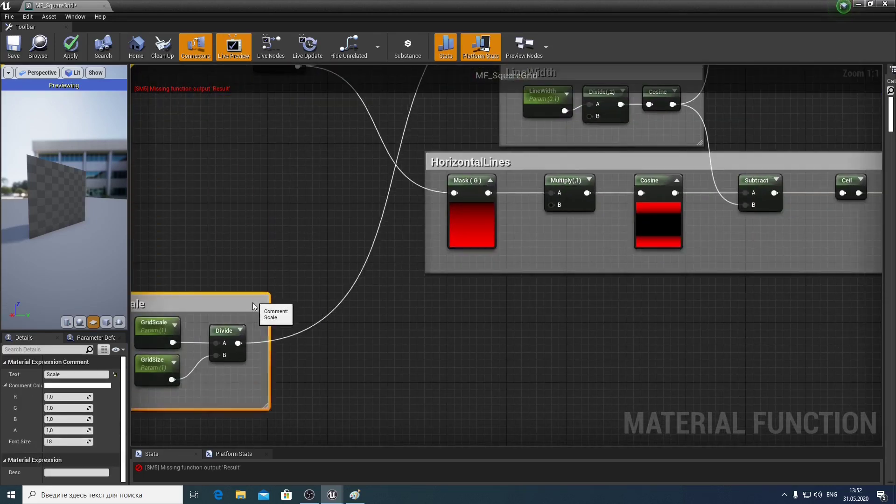
right_click_drag(367, 333, 359, 419)
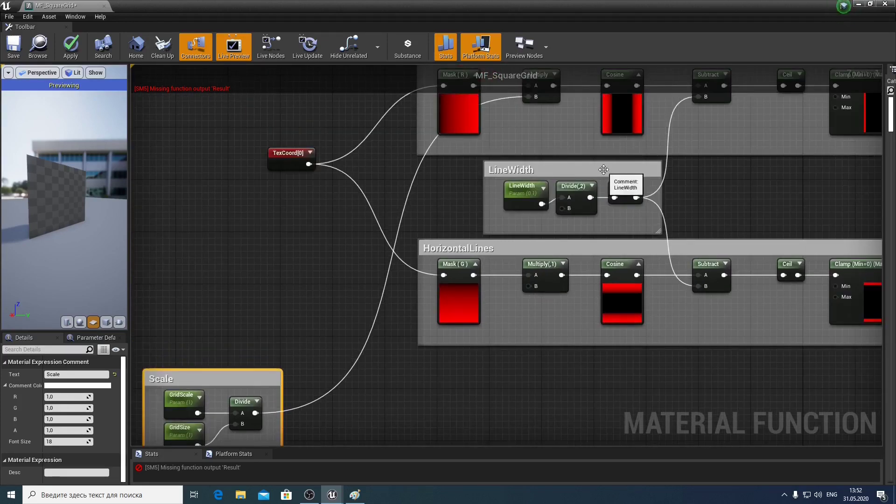
left_click_drag(601, 169, 627, 169)
right_click_drag(472, 238, 500, 193)
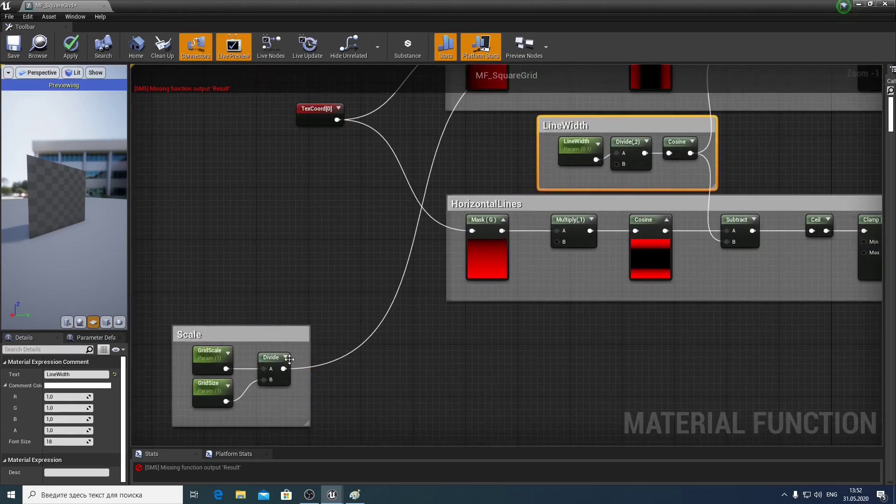
Add a reroute point on the Scale Divide output and feed it into HorizontalLines Multiply B.
double_click(353, 351)
left_click_drag(355, 350, 481, 376)
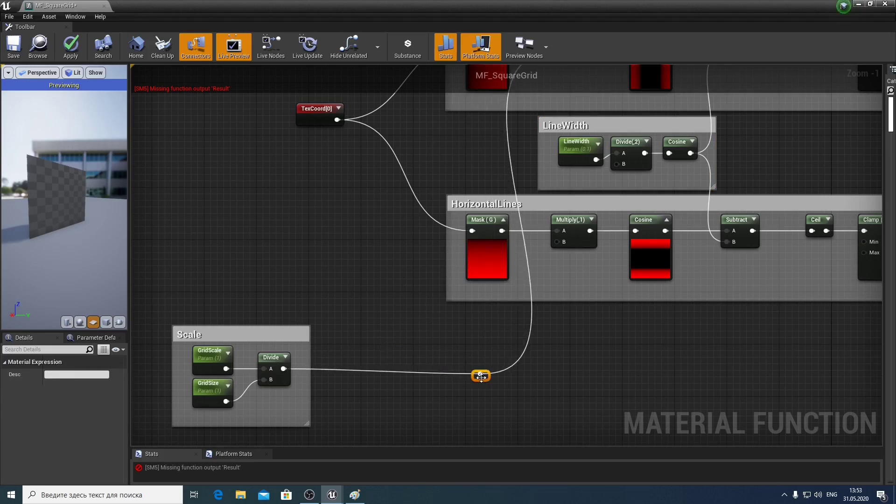
mouse_move(481, 377)
right_mouse_down()
mouse_move(413, 427)
mouse_move(423, 374)
right_mouse_up()
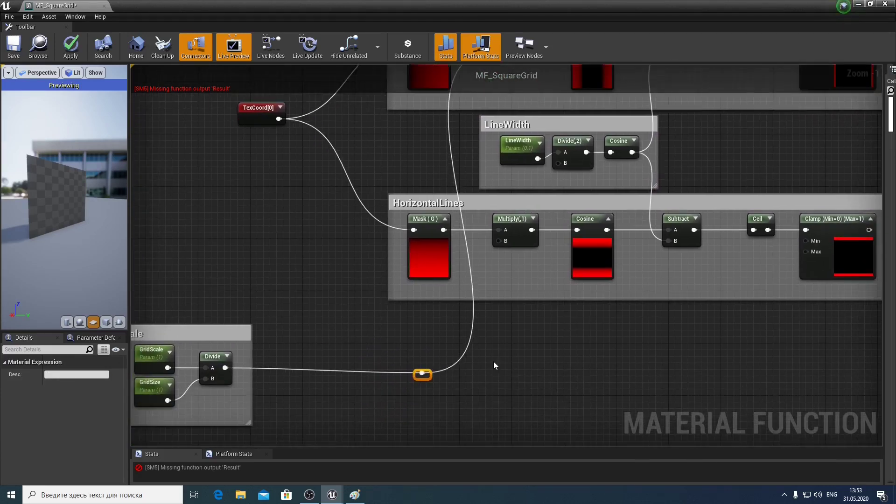
left_click(494, 364)
left_click_drag(422, 372, 499, 240)
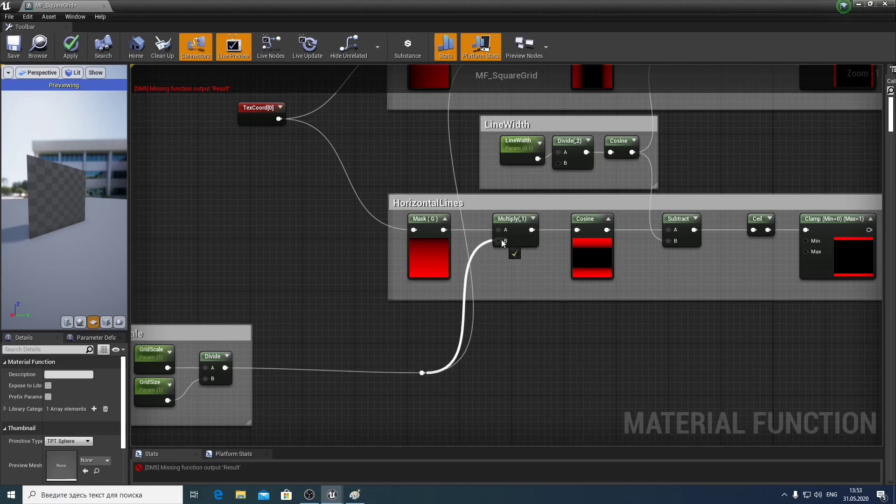
mouse_move(356, 271)
right_mouse_down()
mouse_move(442, 273)
mouse_move(436, 321)
mouse_move(499, 246)
right_mouse_up()
Nudge the Scale group up-left and pan toward the Output Result node.
left_click(395, 321)
left_click_drag(396, 321, 386, 314)
right_click_drag(386, 315, 437, 379)
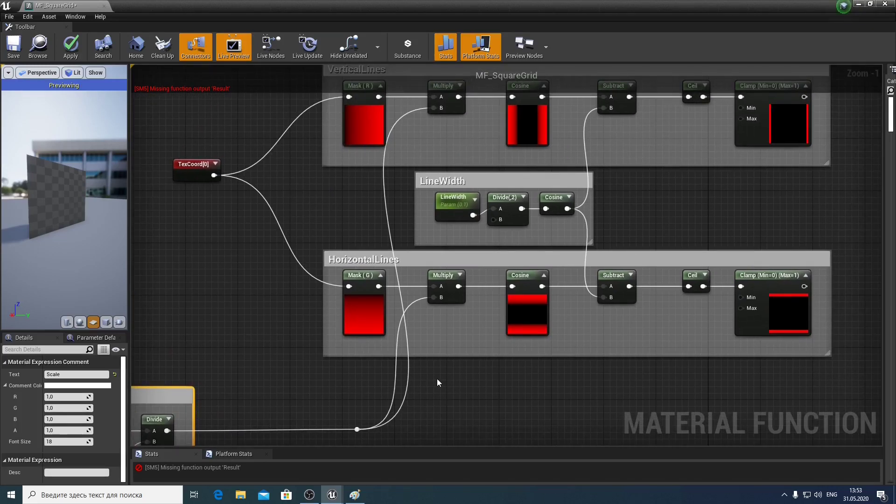
right_click_drag(437, 379, 230, 434)
Move the Output Result node further right.
right_click_drag(684, 202, 604, 200)
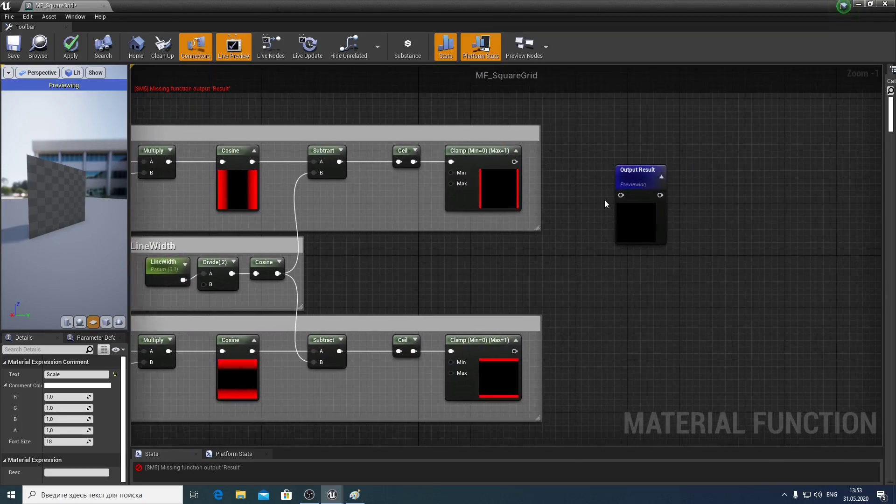
left_click_drag(646, 179, 777, 171)
left_click(573, 204)
Add an Add node summing both Clamp outputs and preview its result on the plane.
left_click_drag(514, 162, 592, 256)
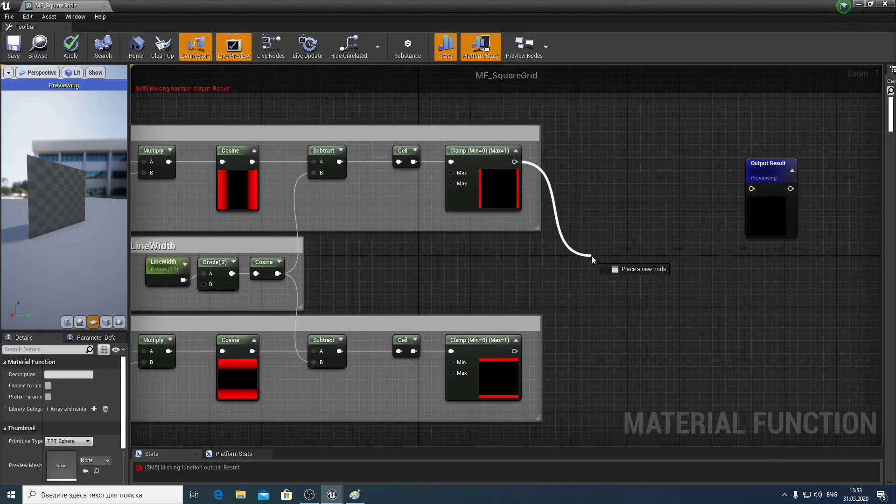
type("add")
key("Return")
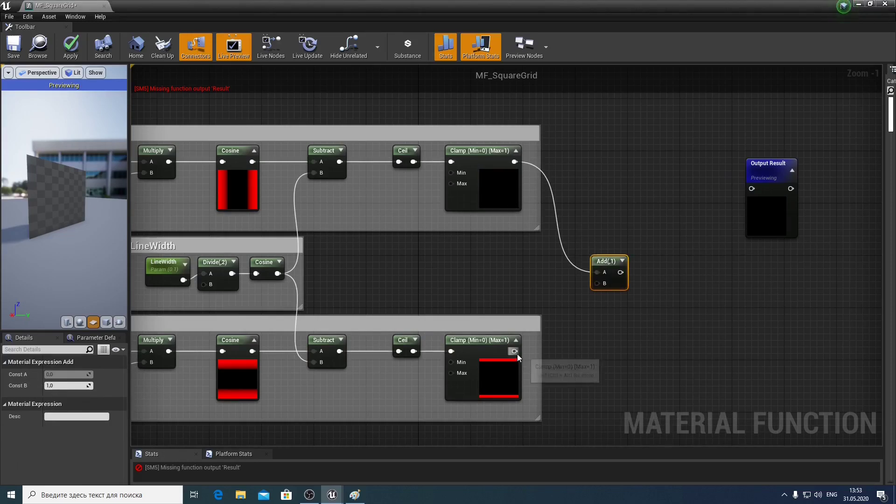
mouse_move(514, 351)
left_mouse_down()
mouse_move(598, 284)
mouse_move(595, 245)
left_mouse_up()
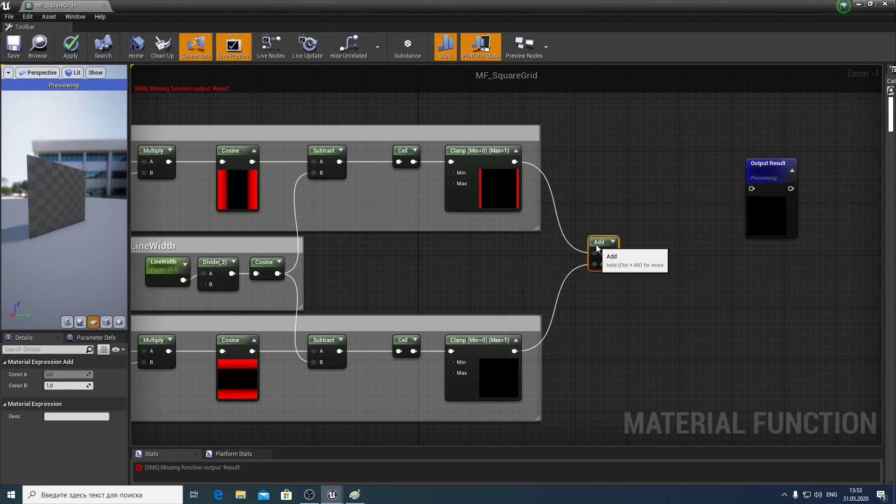
key("space")
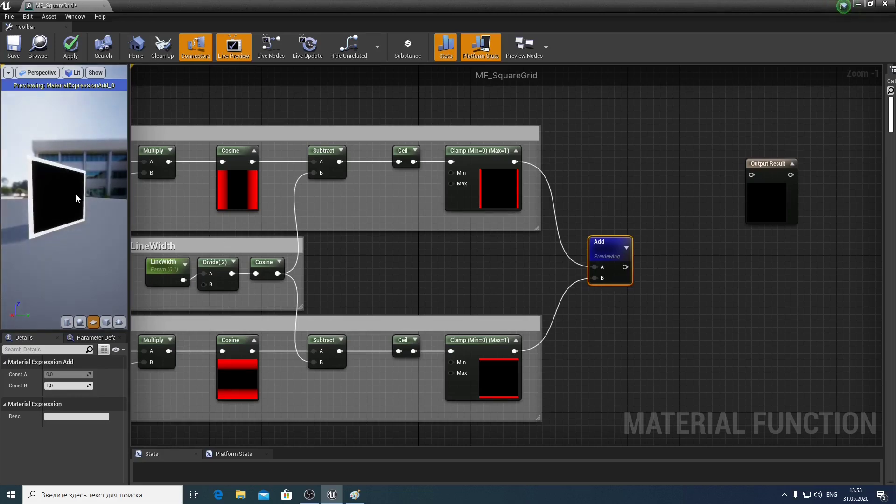
left_click_drag(77, 198, 107, 206)
right_click_drag(261, 287, 296, 293)
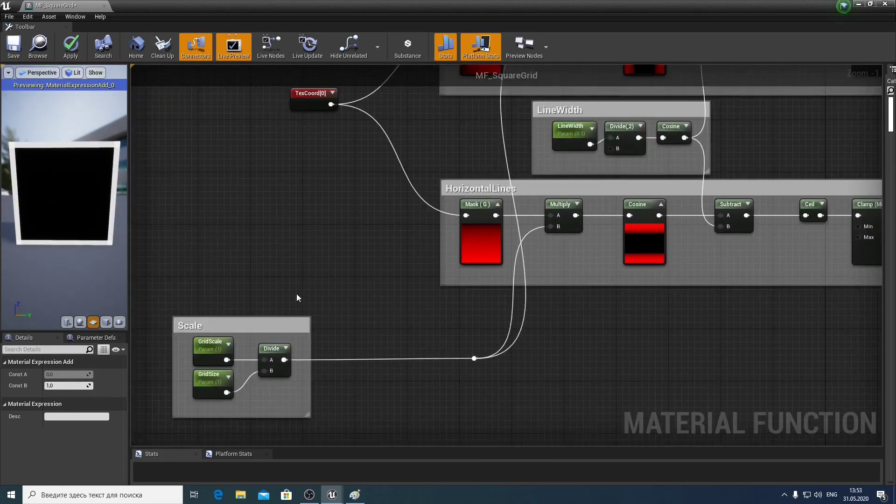
Set the GridSize parameter's default value to 0.5 and inspect the white grid lines.
left_click(212, 387)
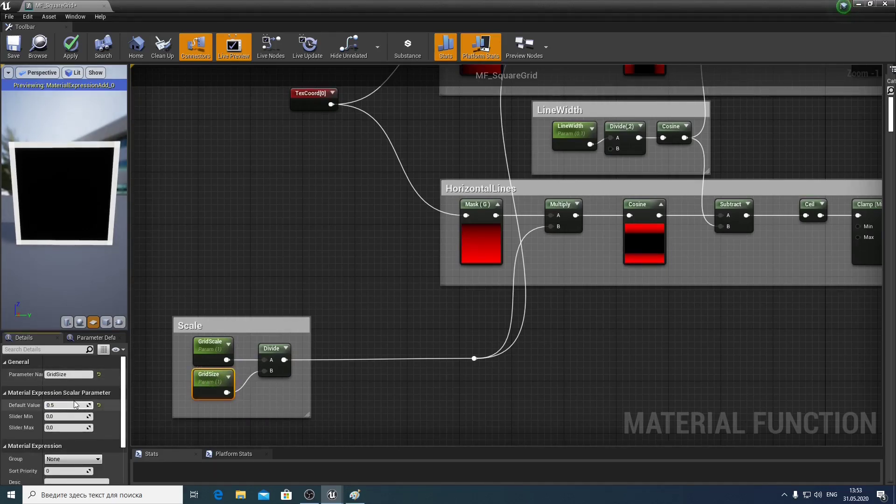
key("Return")
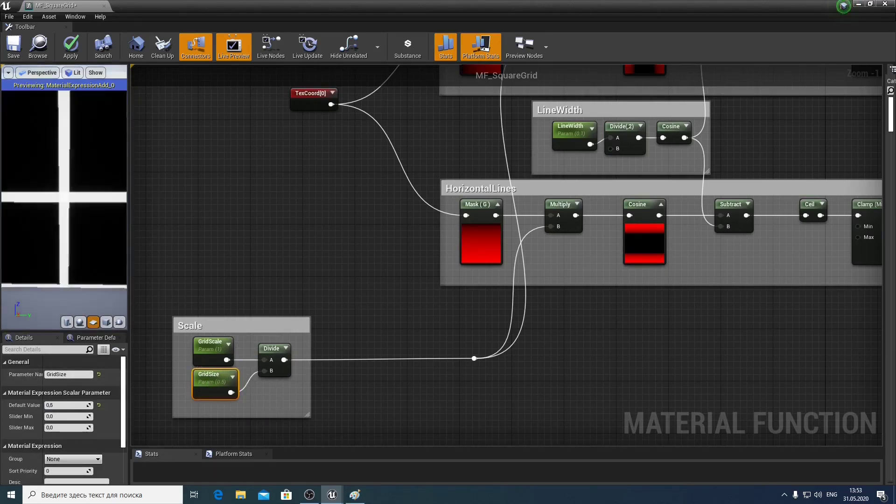
left_click_drag(55, 233, 70, 225)
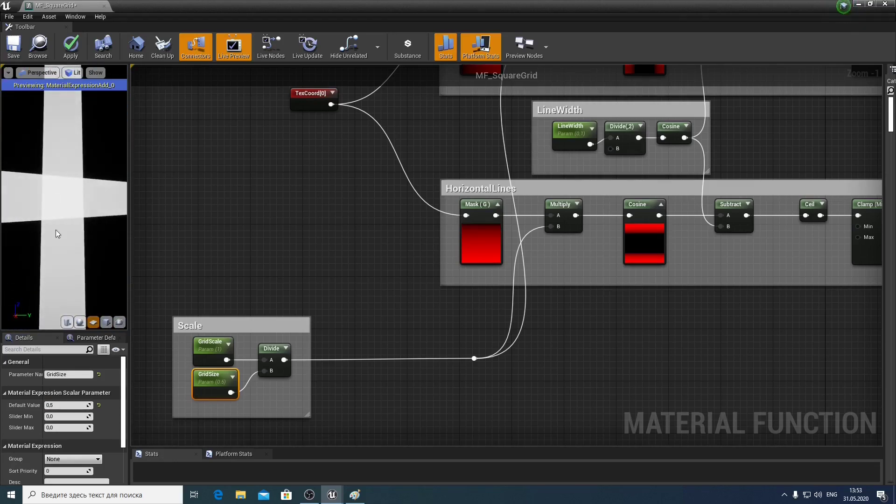
Add a Clamp node after the Add output and place it beside Add.
scroll(316, 231, "down", 3)
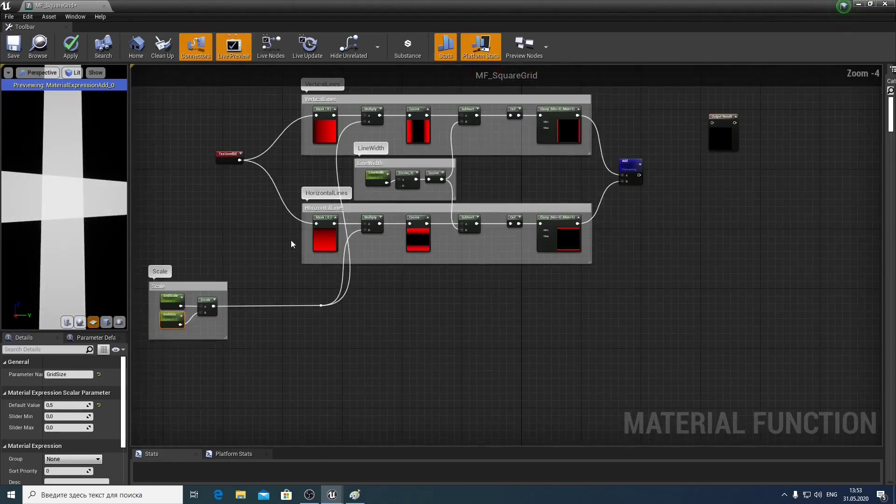
right_click_drag(290, 239, 264, 250)
scroll(508, 267, "up", 2)
scroll(508, 267, "up", 1)
scroll(500, 294, "up", 1)
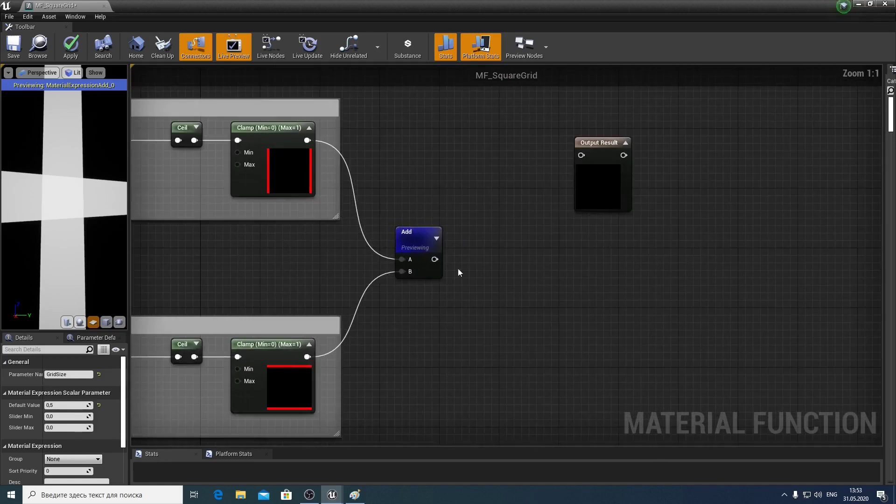
left_click_drag(434, 260, 482, 261)
type("clamp")
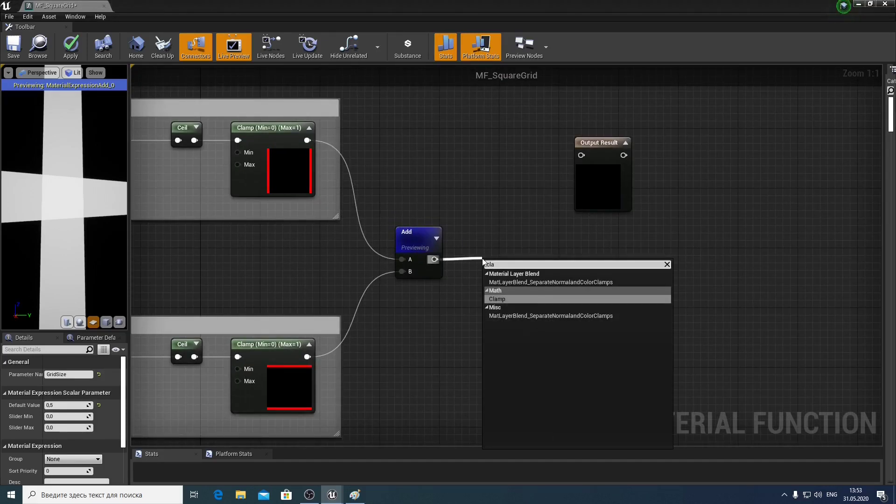
key("Return")
left_click_drag(501, 271, 481, 246)
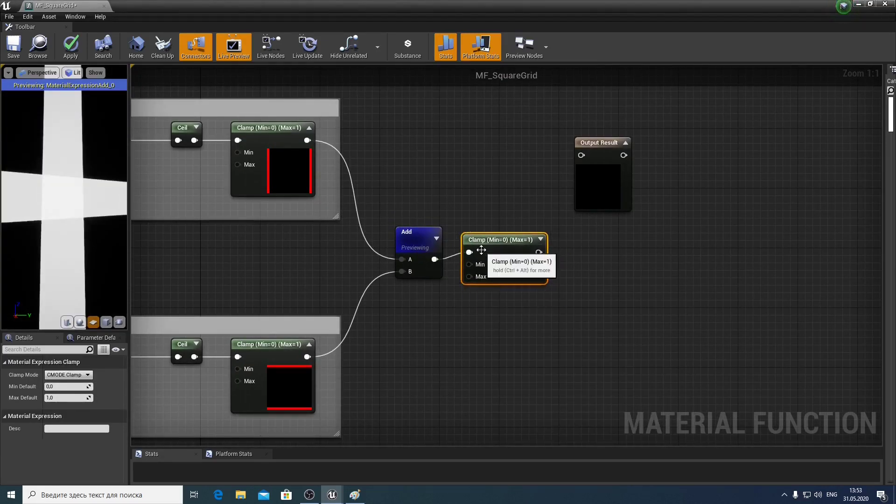
Wire the Clamp into Output Result, align the nodes, and preview Output Result.
left_click_drag(592, 166, 606, 232)
mouse_move(539, 252)
left_mouse_down()
mouse_move(596, 222)
mouse_move(612, 232)
left_mouse_up()
left_click_drag(504, 240, 504, 248)
left_click_drag(607, 245, 592, 260)
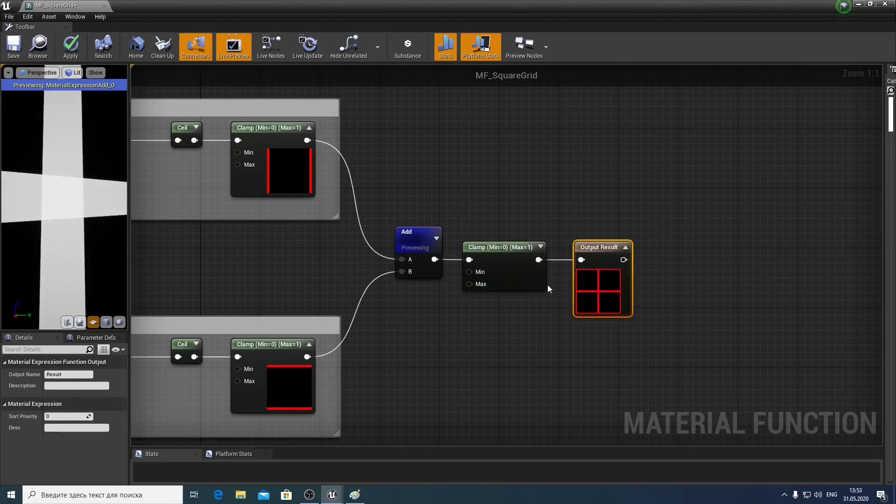
right_click(577, 247)
left_click(593, 251)
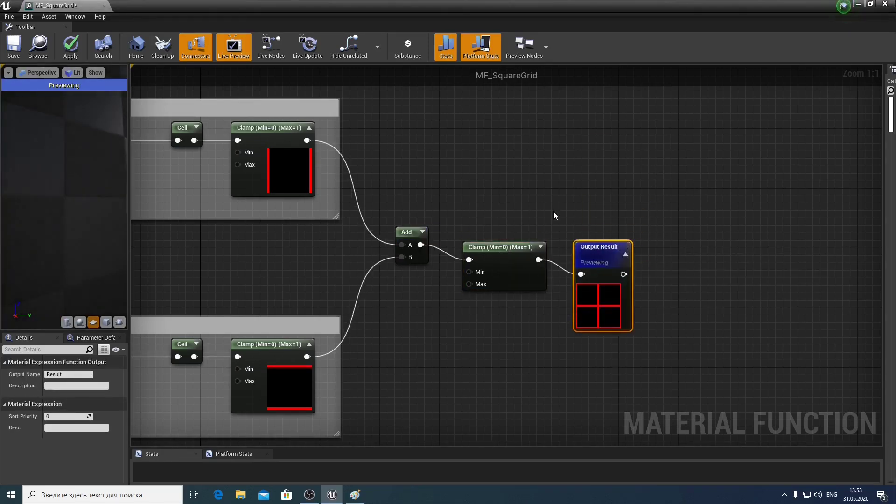
right_click(593, 251)
left_click(501, 223)
Move the reroute point left toward the Scale group.
right_click_drag(500, 222, 575, 224)
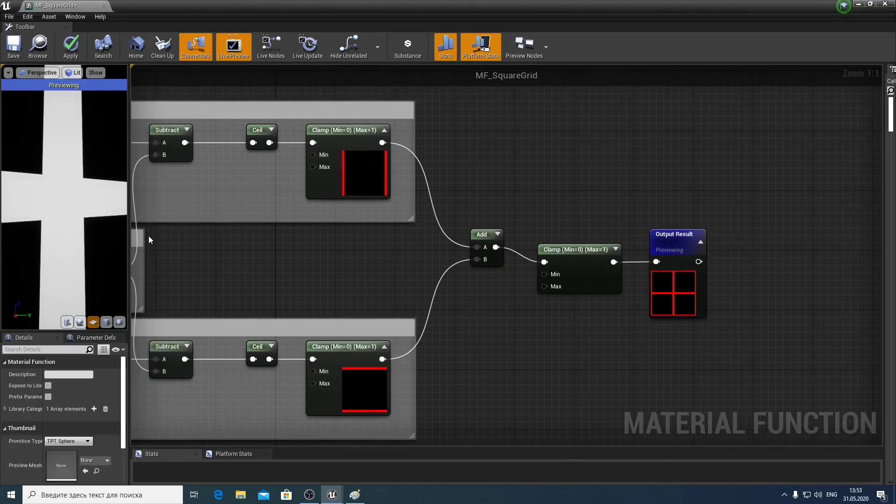
left_click_drag(82, 236, 112, 241)
mouse_move(187, 273)
right_mouse_down()
mouse_move(595, 239)
mouse_move(565, 373)
right_mouse_up()
scroll(596, 239, "down", 1)
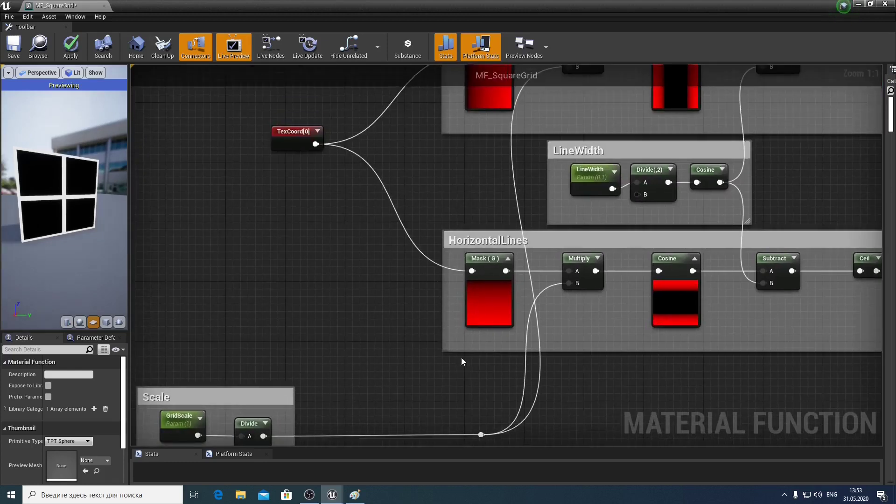
right_click_drag(499, 410, 487, 343)
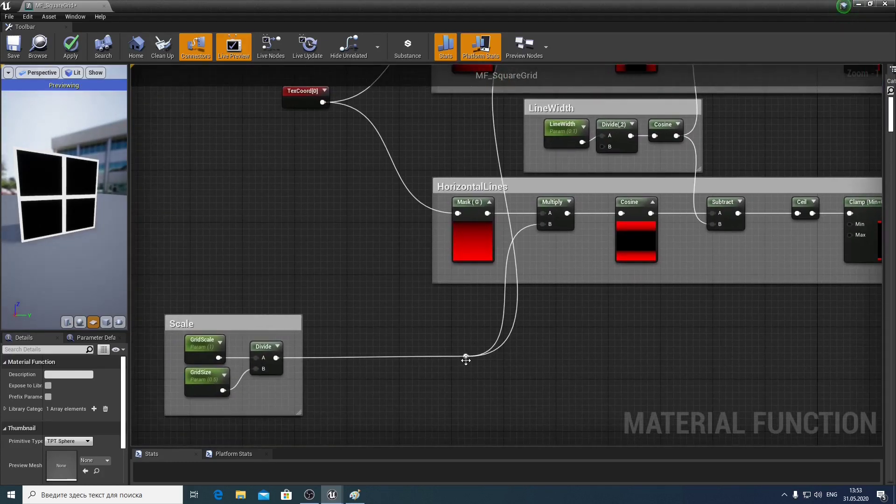
left_click_drag(466, 358, 362, 358)
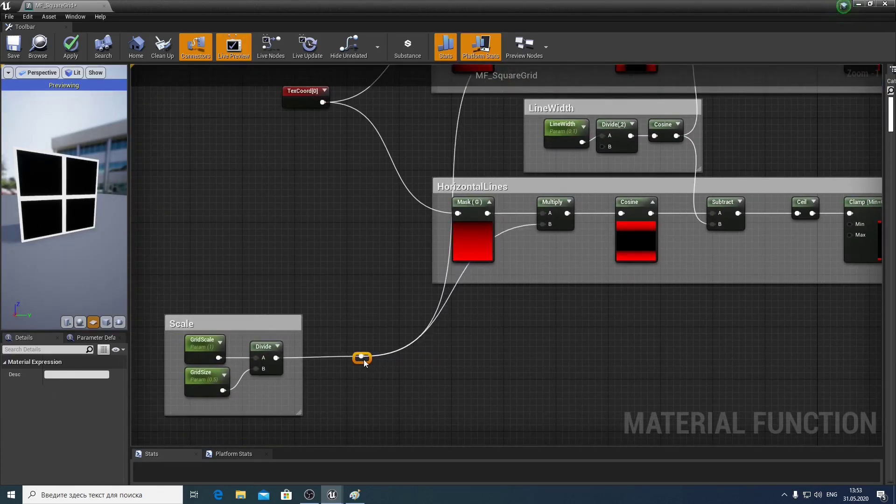
right_click_drag(440, 241, 457, 288)
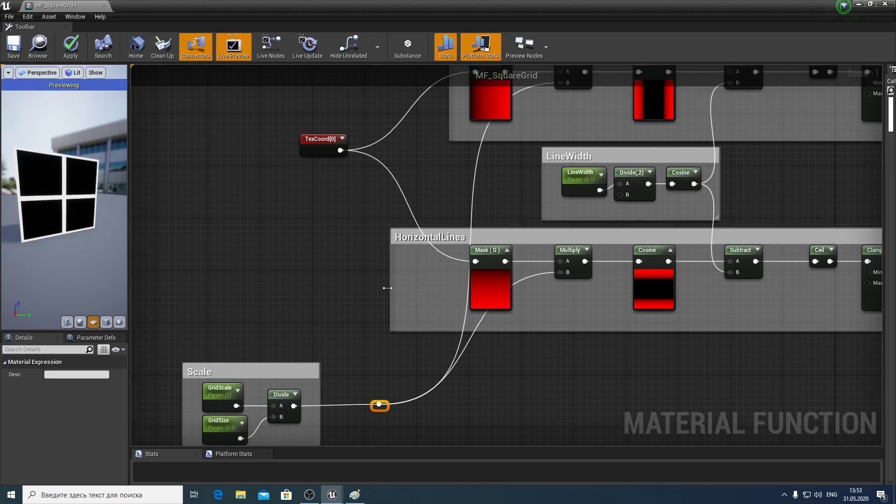
Widen the HorizontalLines and VerticalLines groups and move the Mask (G) and Mask (R) nodes left.
left_click_drag(452, 286, 383, 285)
left_click_drag(441, 227, 441, 221)
left_click_drag(480, 254, 415, 254)
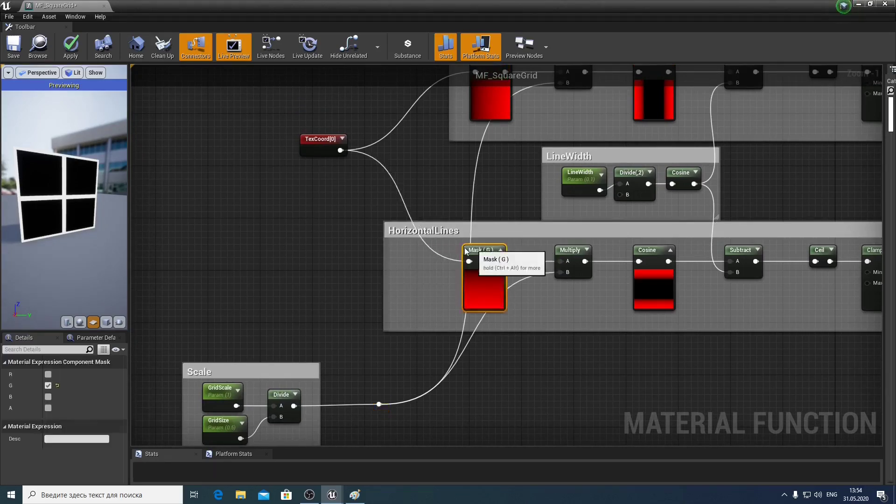
right_click_drag(425, 120, 461, 204)
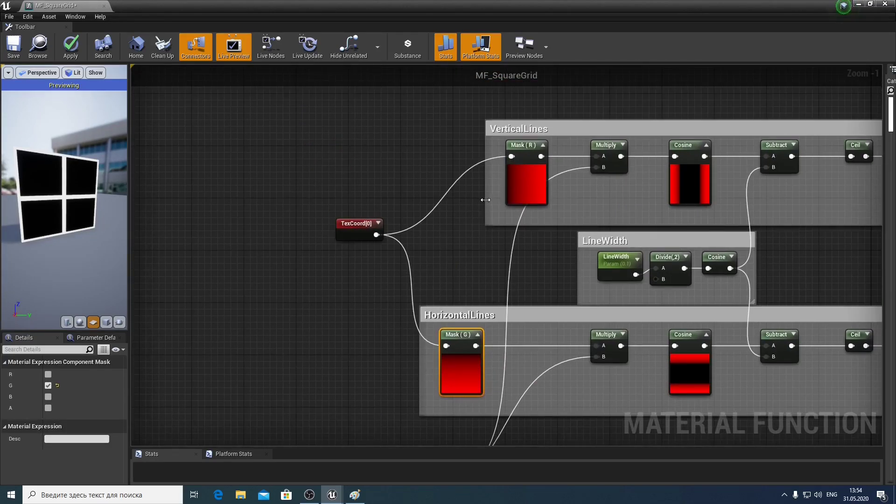
left_click_drag(486, 200, 415, 203)
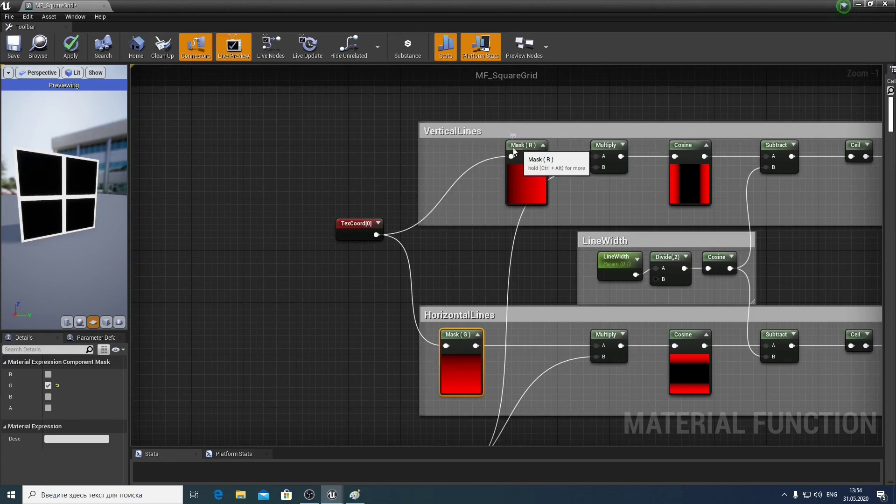
left_click_drag(512, 150, 447, 149)
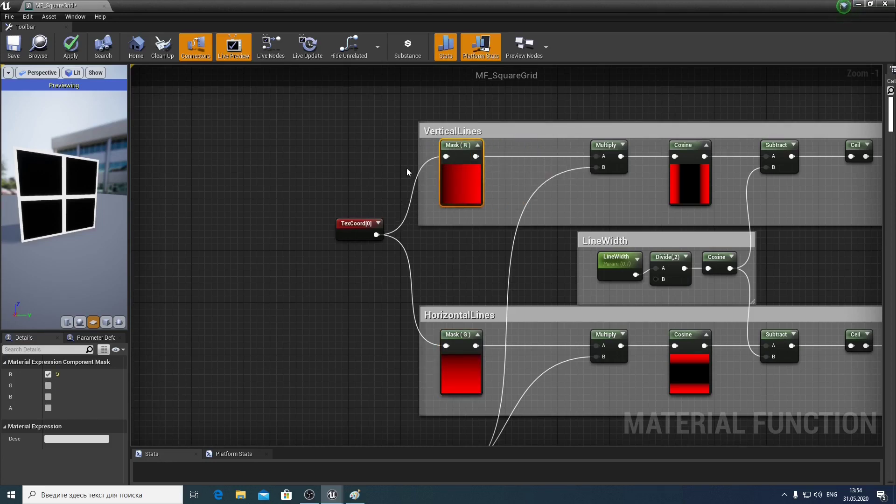
left_click(373, 206)
Place TexCoord[0] between both line groups and save the MF_SquareGrid function.
left_click_drag(358, 227, 343, 239)
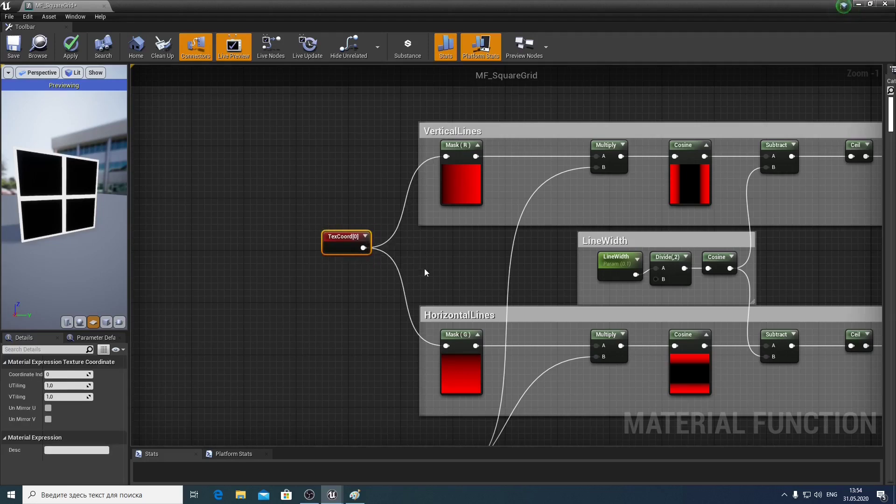
right_click_drag(424, 268, 364, 227)
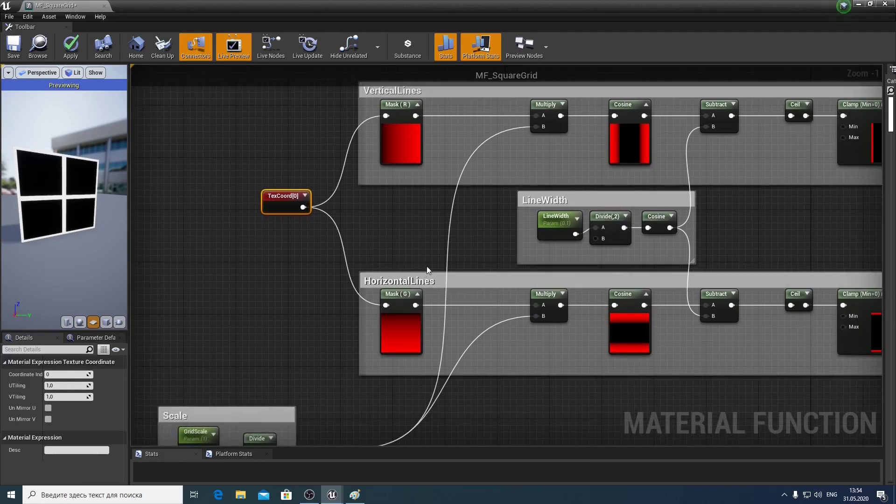
left_click(420, 242)
right_click_drag(419, 240, 402, 224)
left_click_drag(253, 191, 232, 211)
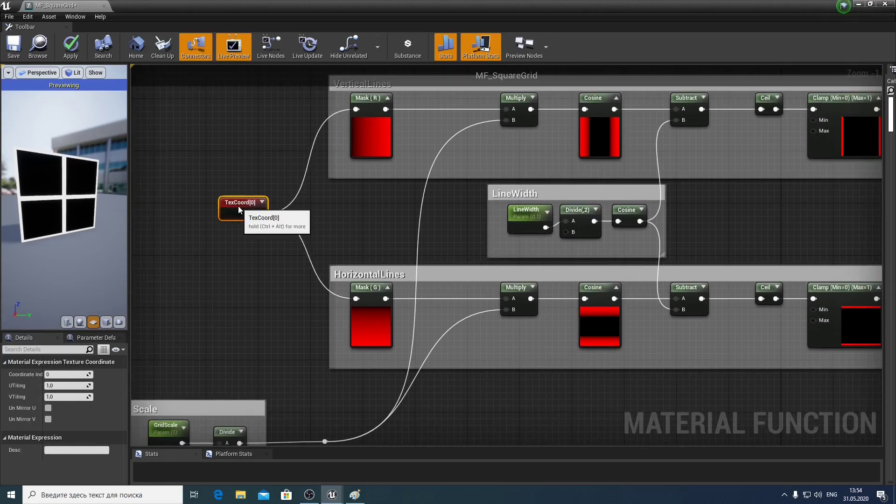
right_click_drag(281, 297, 251, 255)
right_click_drag(274, 290, 346, 259)
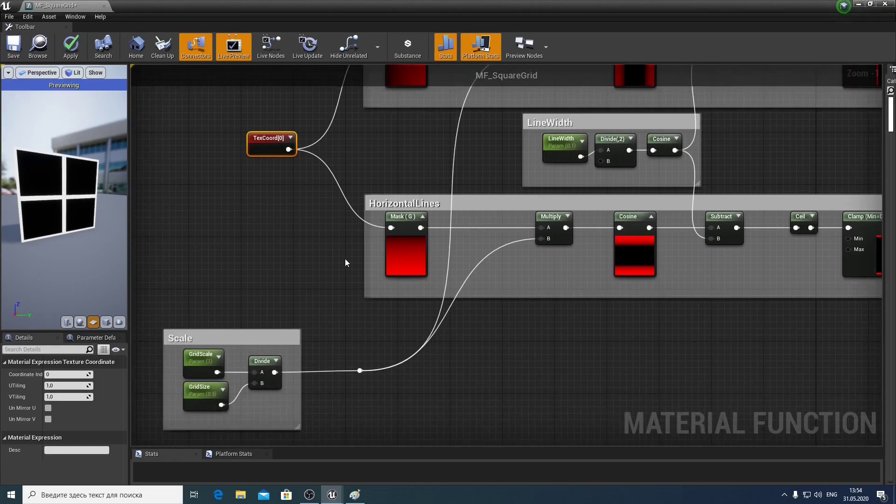
key("ctrl+s")
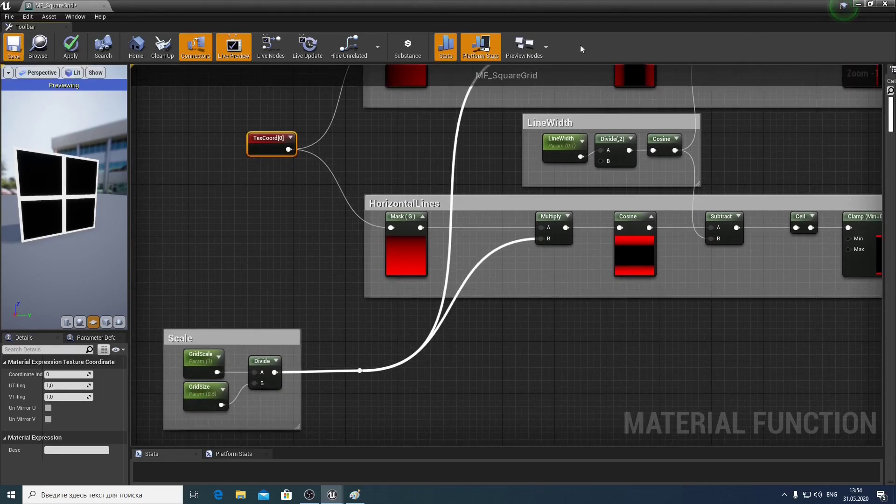
Create a new Material asset named M_SquareGrid in the content folder.
left_click(857, 4)
right_click(321, 429)
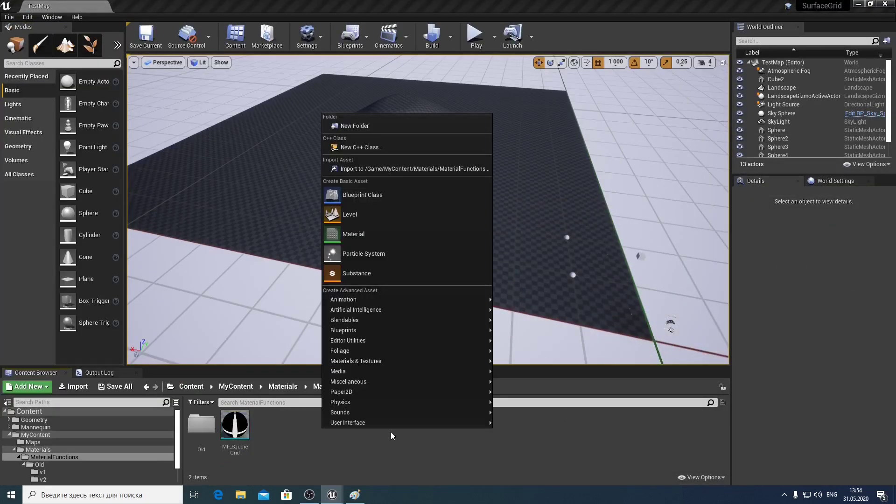
mouse_move(407, 363)
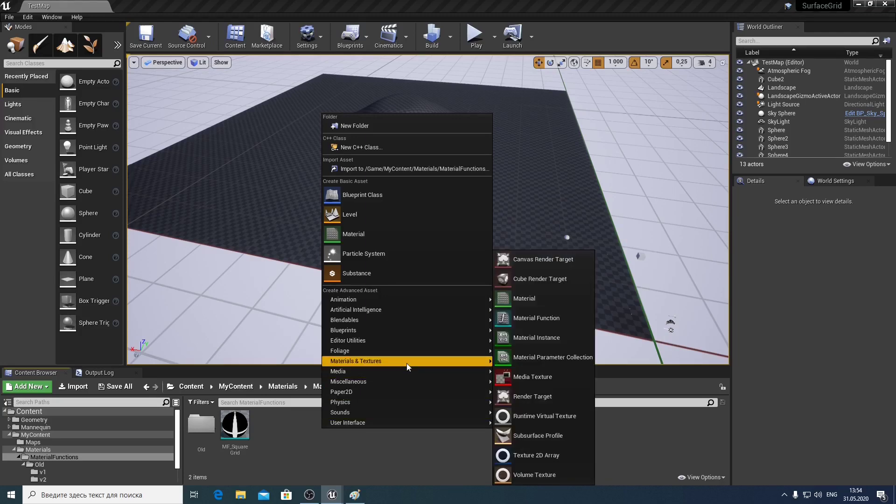
left_click(543, 302)
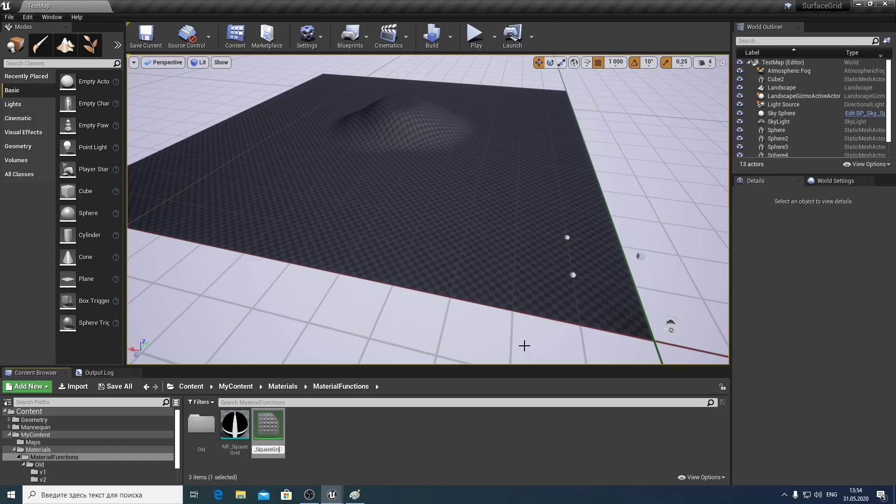
key("Return")
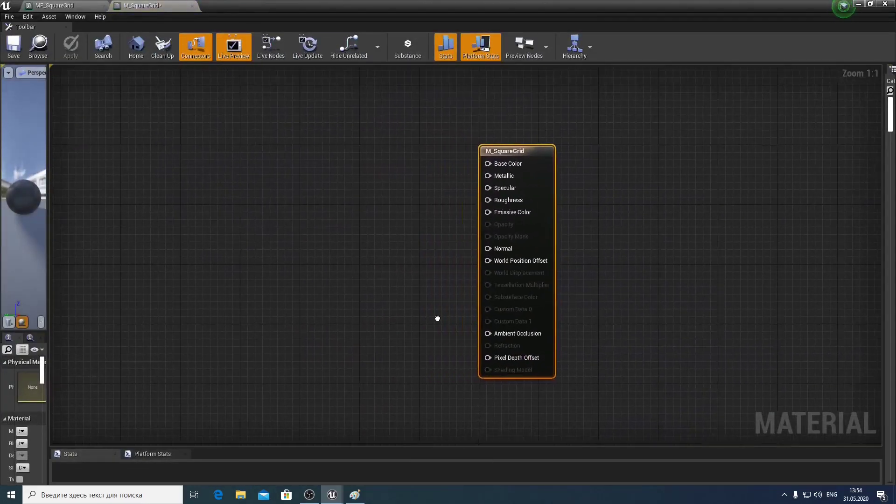
Drag MF_SquareGrid from the Content Browser into the M_SquareGrid graph as a node.
right_click_drag(437, 318, 442, 318)
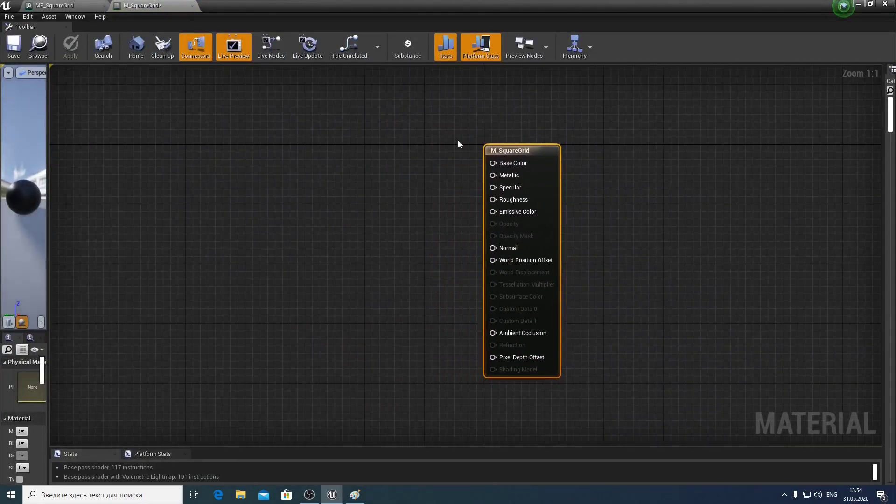
double_click(493, 4)
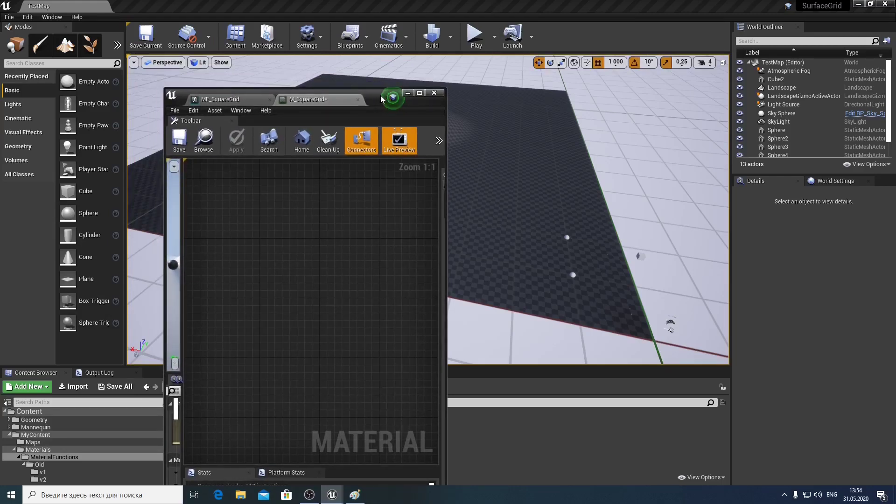
left_click_drag(391, 91, 577, 91)
left_click_drag(235, 425, 502, 329)
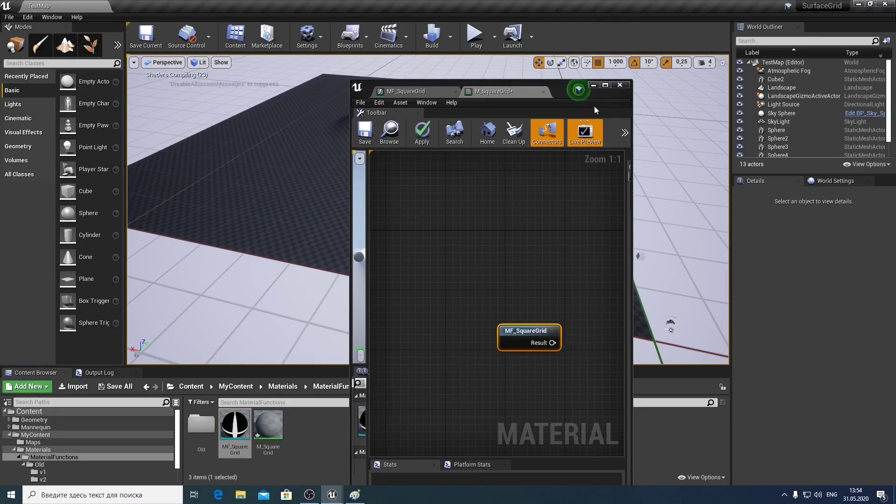
Promote Base Color to a vector parameter named BaseColor with green set to 1.0.
left_click(609, 89)
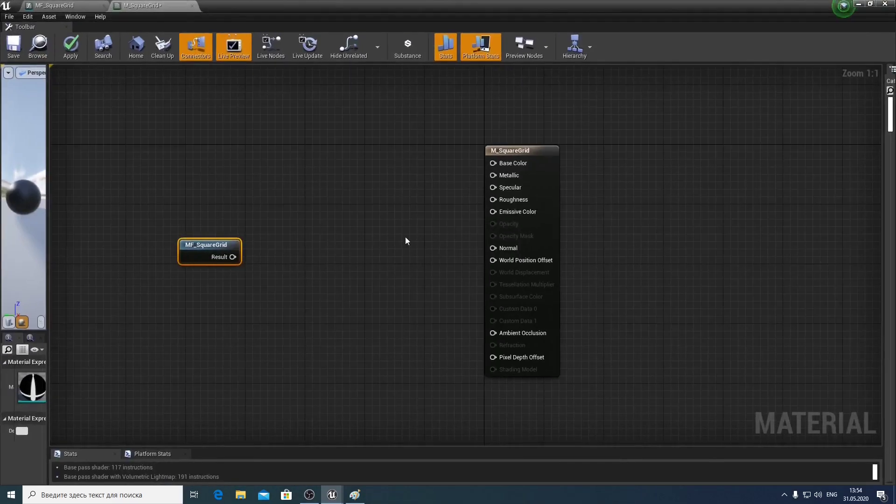
left_click_drag(224, 246, 378, 216)
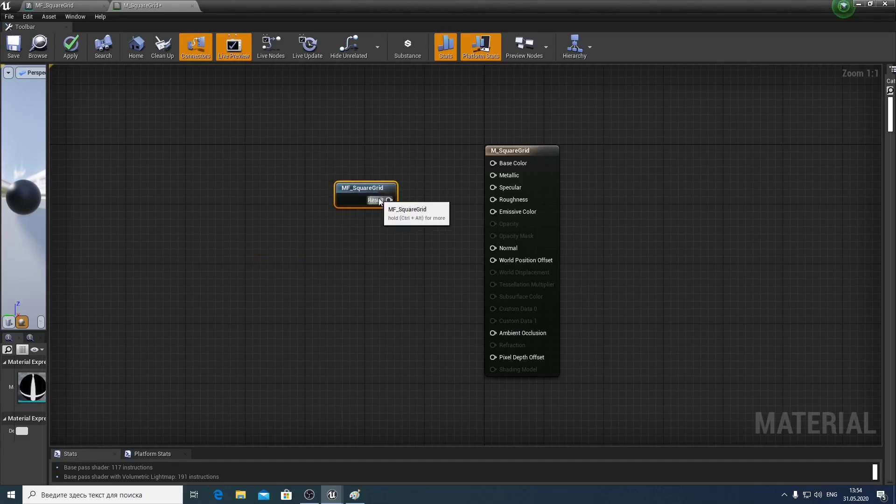
right_click(492, 161)
left_click(504, 176)
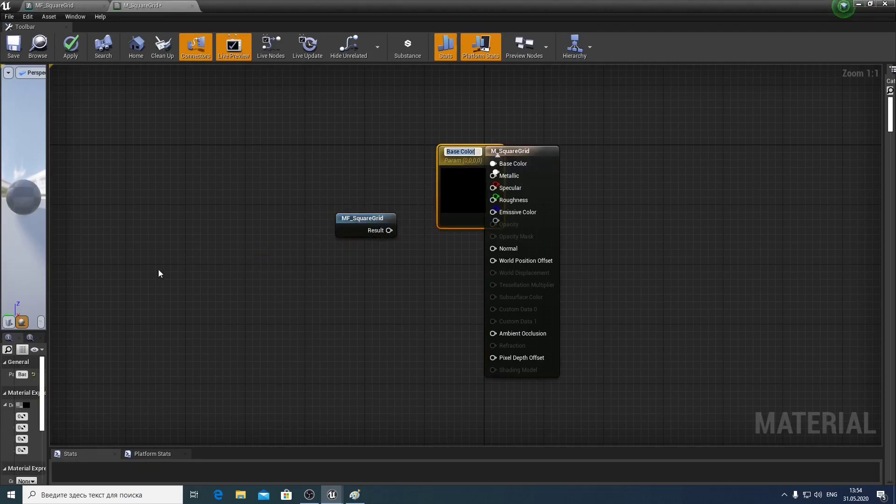
left_click_drag(49, 287, 151, 287)
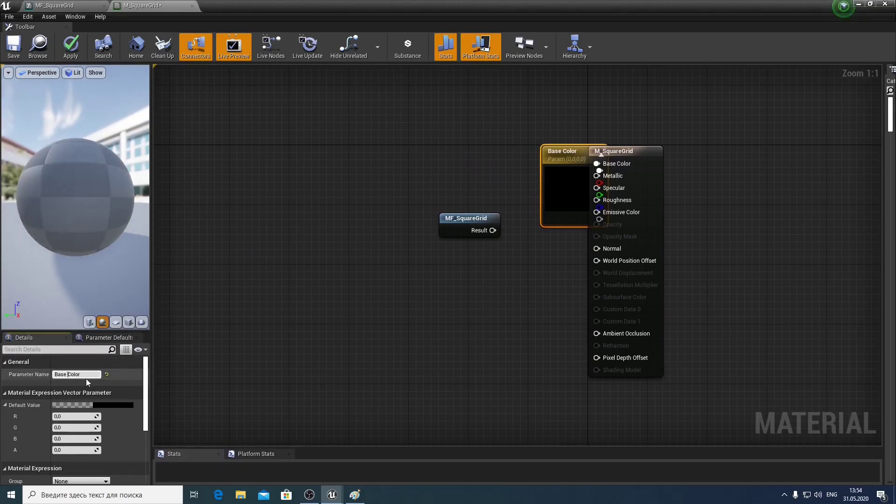
key("BackSpace")
key("Return")
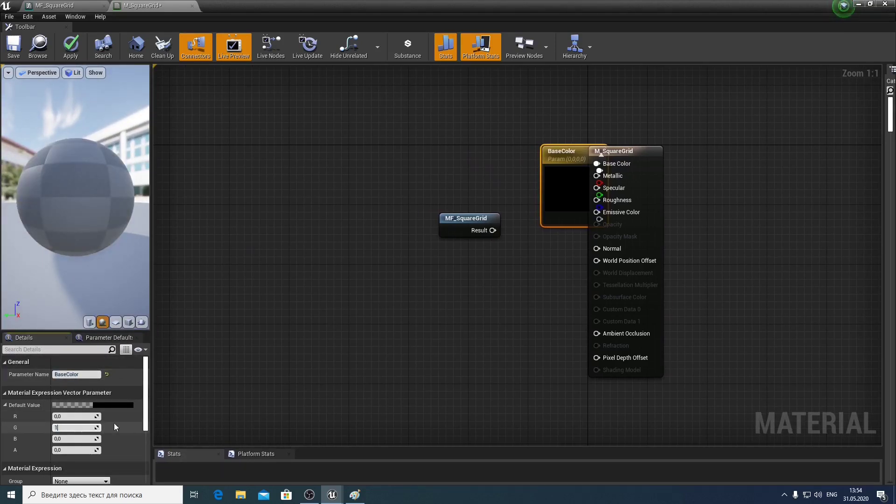
key("Return")
left_click_drag(552, 148, 403, 118)
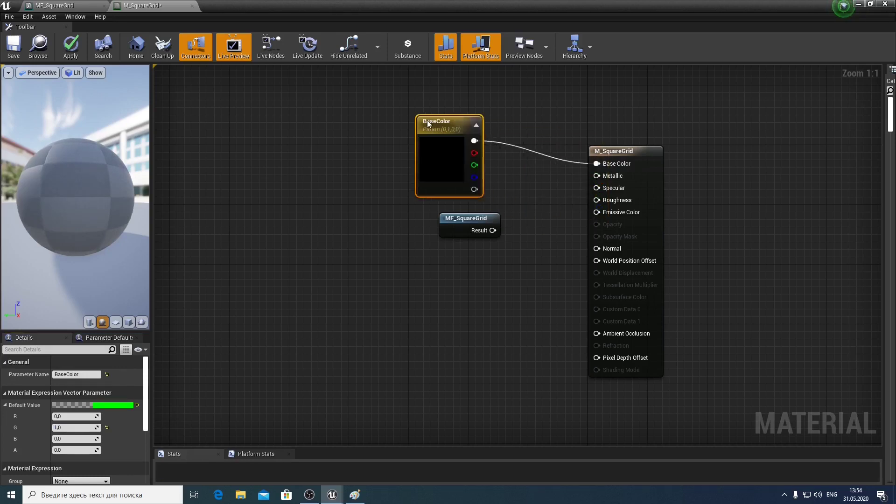
Multiply BaseColor by the MF_SquareGrid result into Base Color and preview on a plane.
left_click_drag(452, 141, 489, 176)
type("multiply")
key("Return")
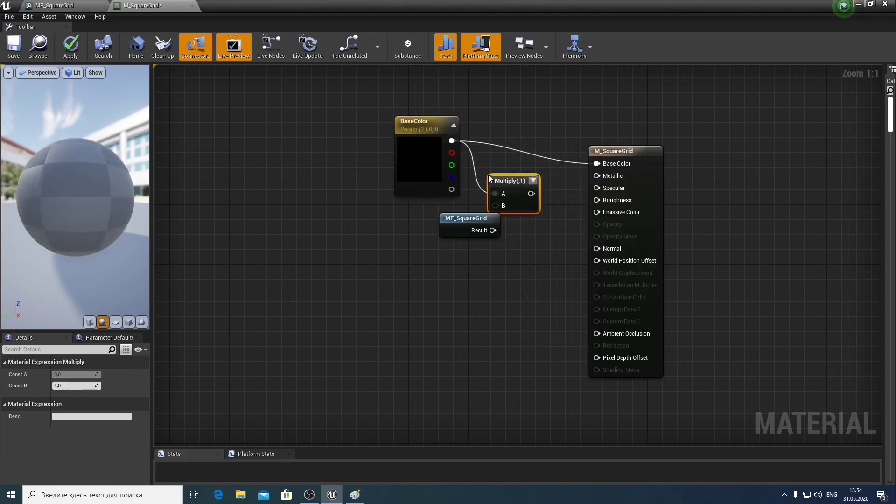
mouse_move(493, 230)
left_mouse_down()
mouse_move(495, 206)
mouse_move(421, 218)
left_mouse_up()
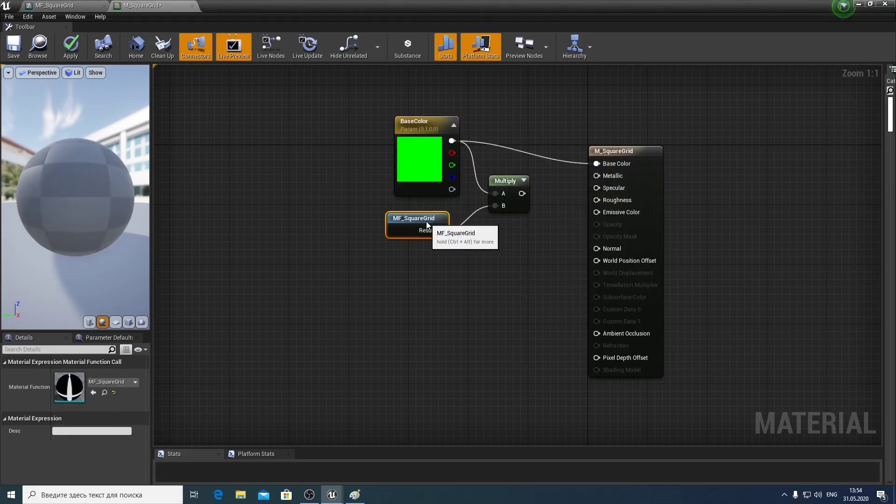
left_click_drag(522, 198, 597, 164)
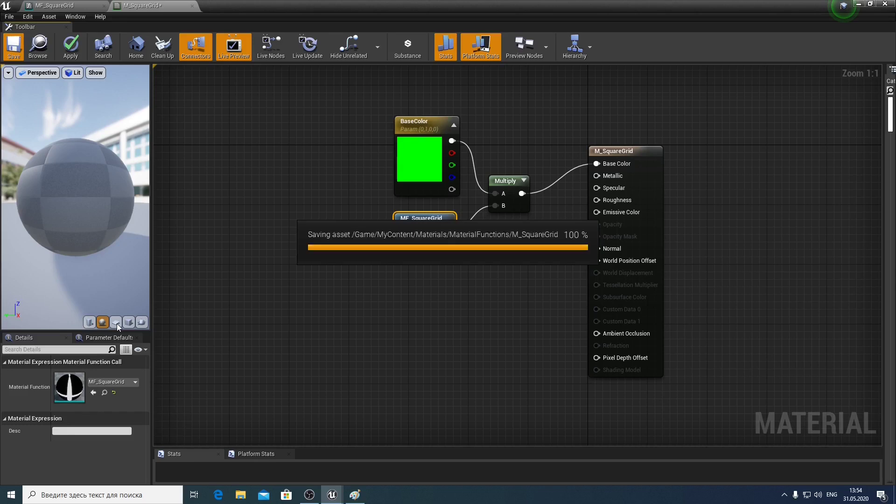
left_click(116, 324)
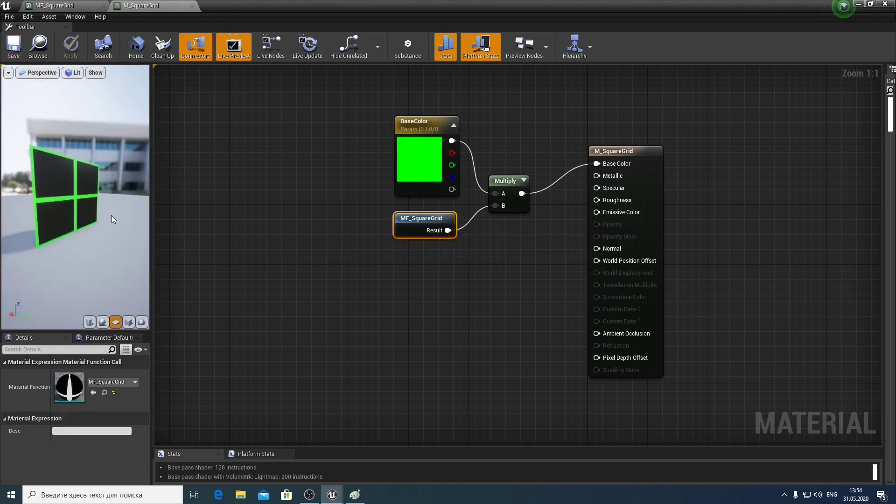
Create a material instance of M_SquareGrid and open it.
left_click(865, 4)
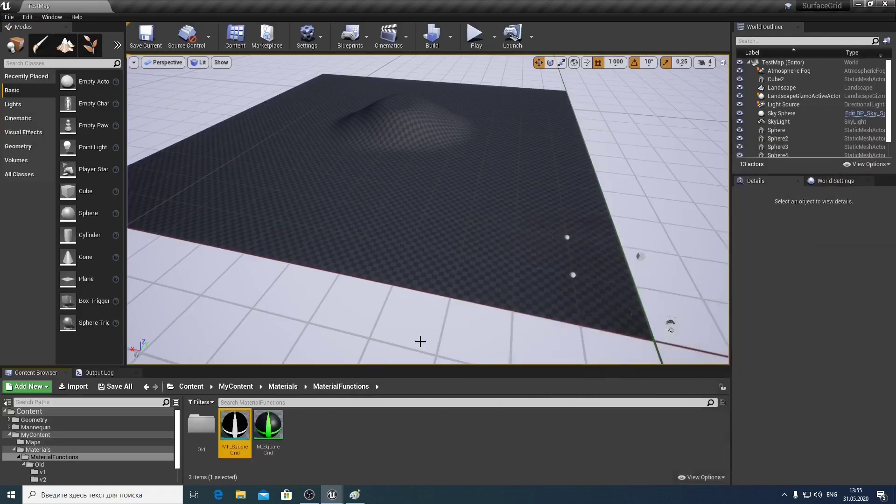
right_click(268, 426)
left_click(326, 209)
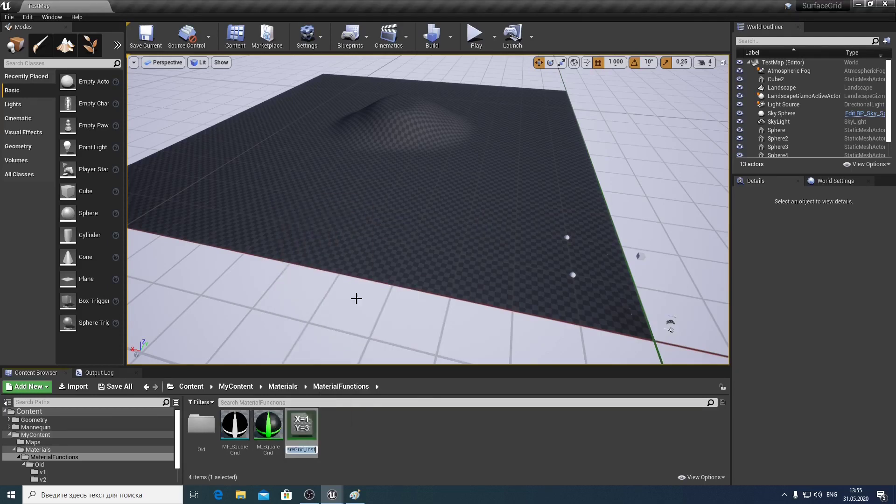
key("Return")
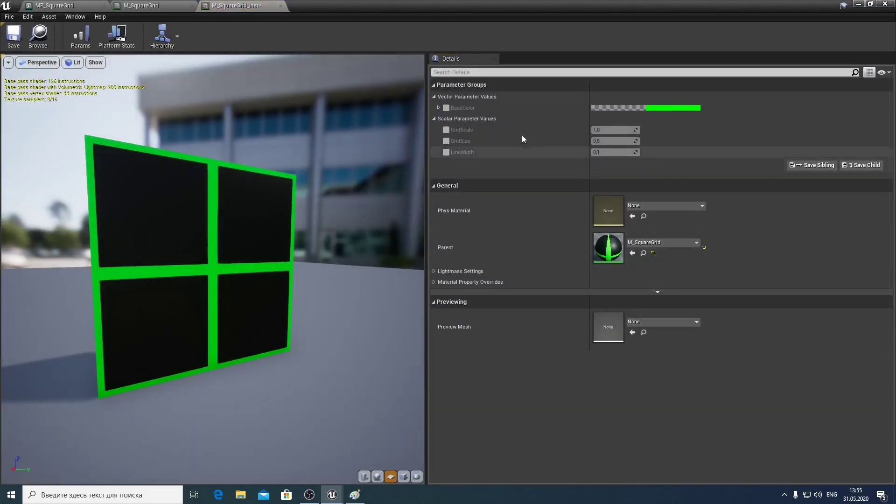
Enable overrides for GridScale, GridSize, LineWidth and BaseColor in the instance and adjust GridSize.
left_click(446, 130)
left_click(446, 141)
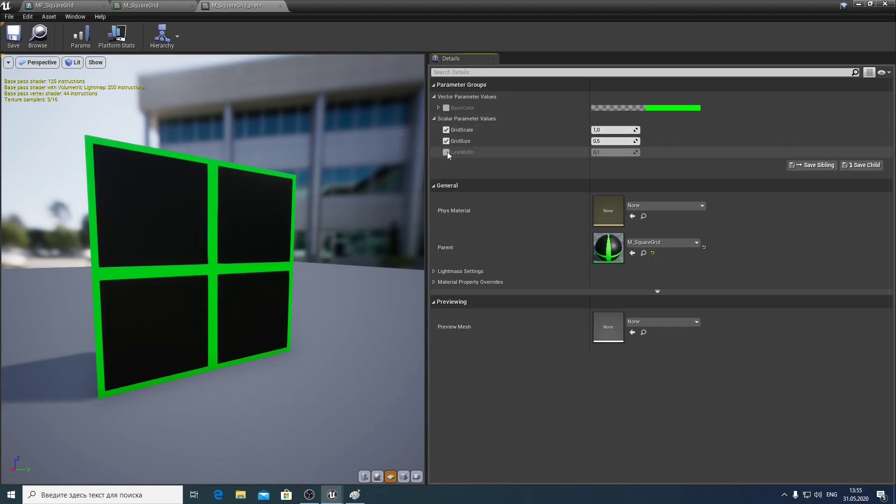
left_click(446, 152)
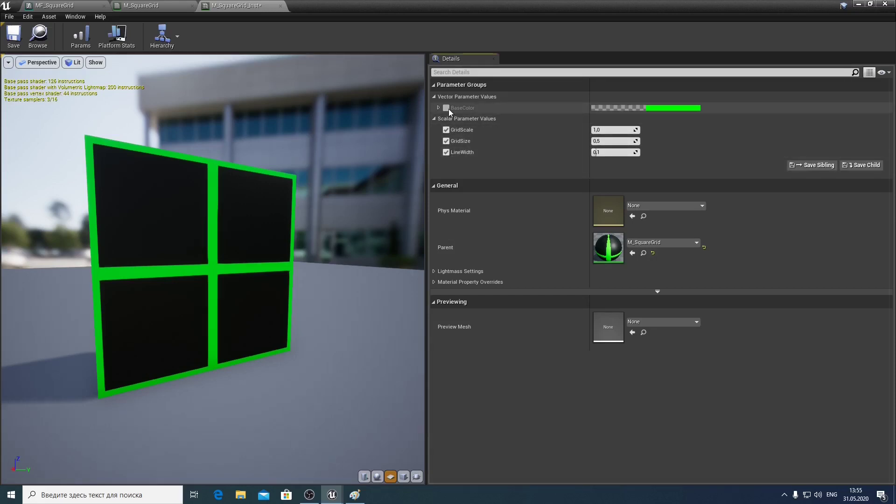
left_click(449, 109)
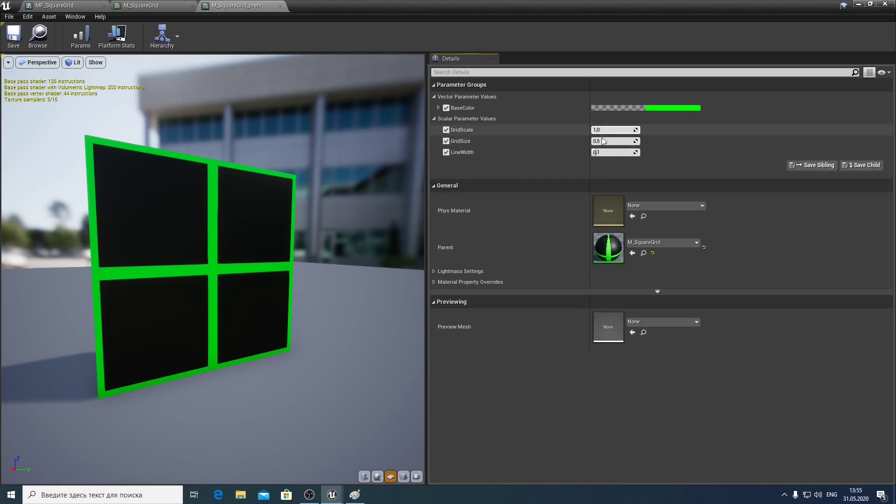
mouse_move(609, 141)
left_mouse_down()
mouse_move(628, 141)
mouse_move(585, 152)
mouse_move(612, 153)
left_mouse_up()
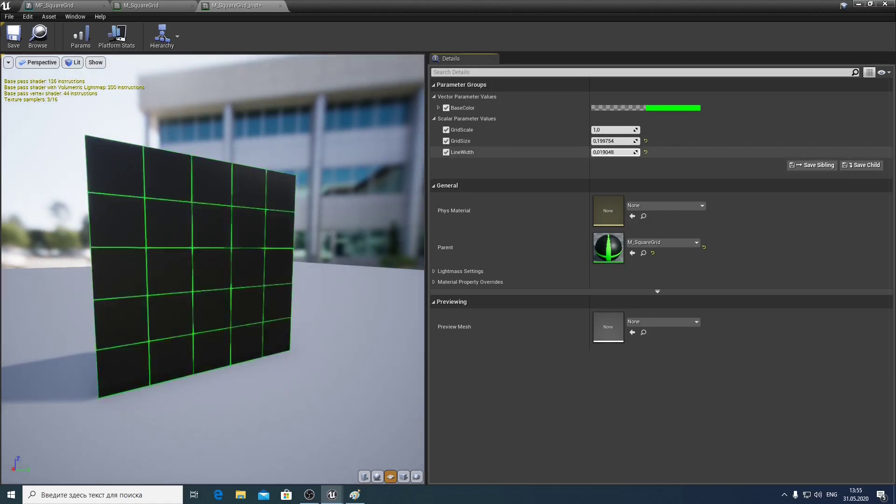
left_click_drag(309, 173, 322, 176)
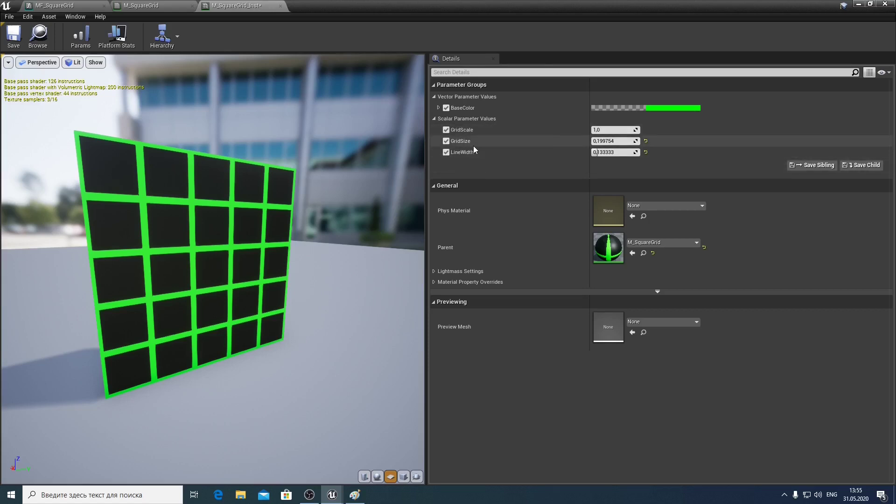
Return to MF_SquareGrid and select the GridScale parameter in the Scale group.
left_click(55, 6)
right_click_drag(246, 144, 311, 103)
left_click(259, 323)
type("MF_SquareGrid")
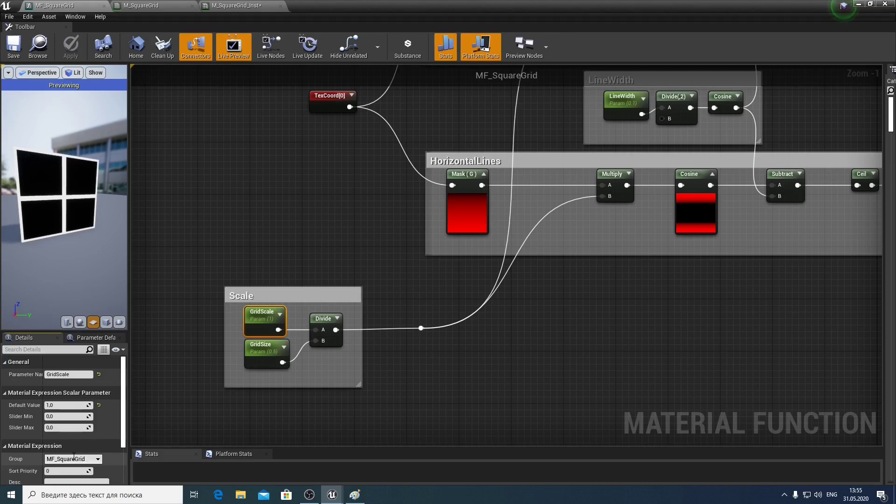
Assign GridScale, GridSize and LineWidth to the MF_SquareGrid group.
key("Return")
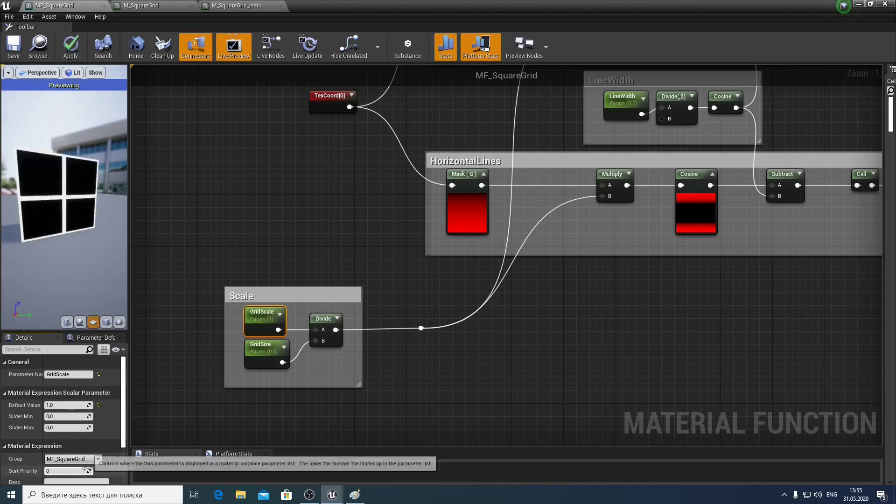
right_click_drag(176, 390, 224, 332)
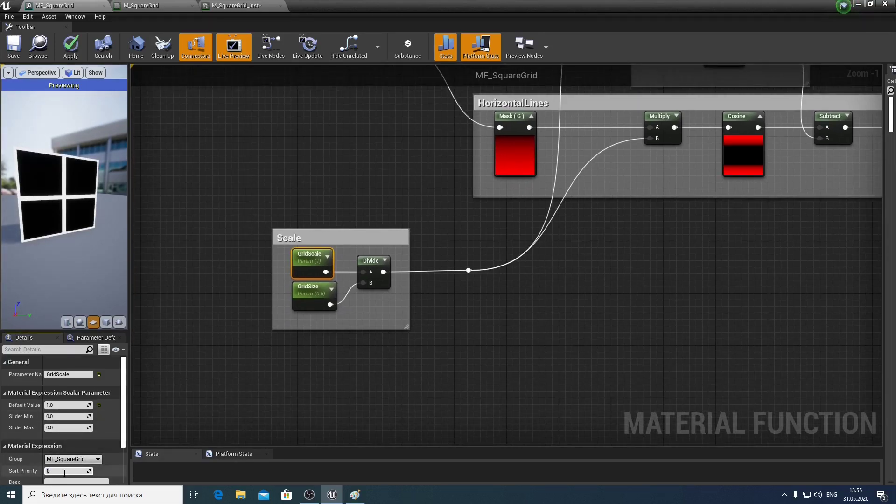
left_click_drag(63, 471, 77, 471)
left_click(296, 287)
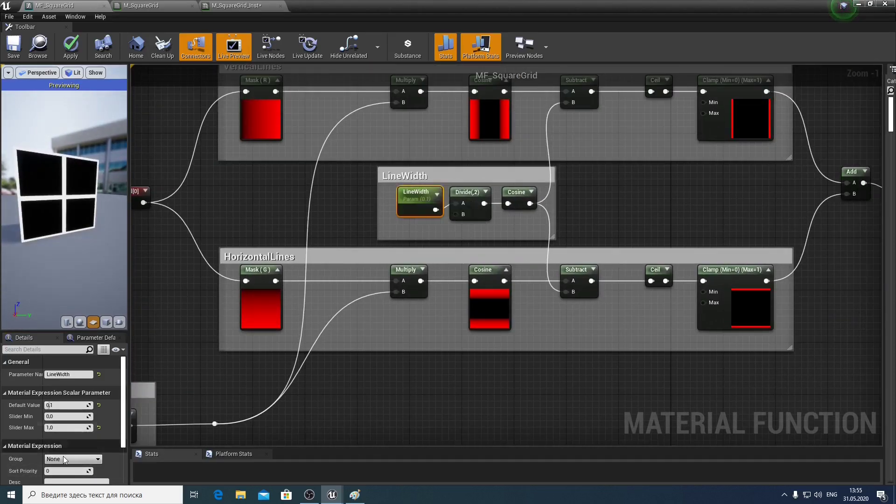
left_click(65, 460)
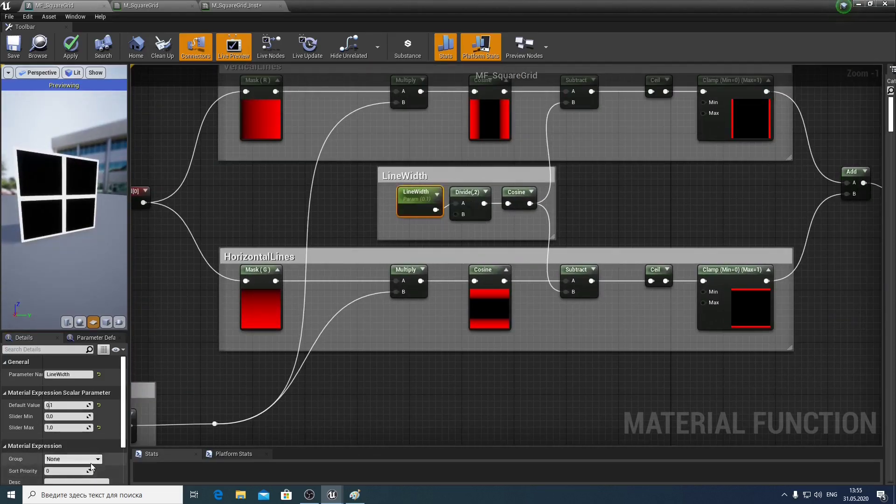
left_click(70, 470)
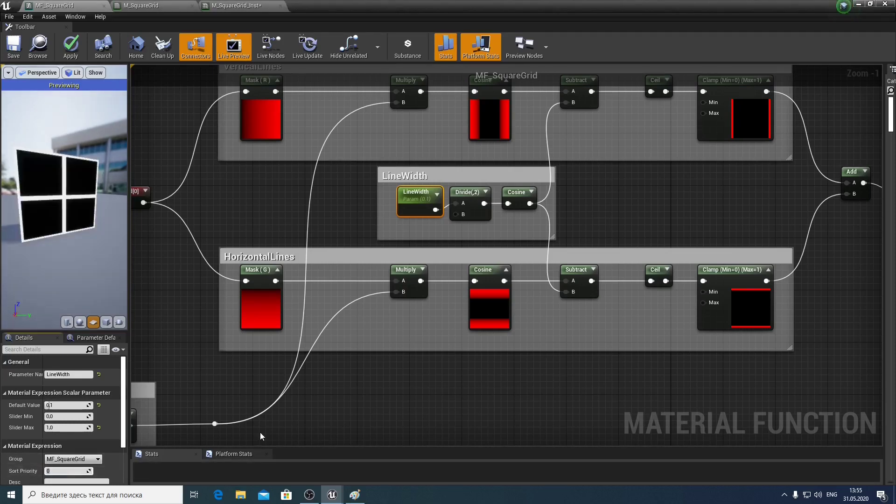
type("1")
left_click(351, 405)
Move the TexCoord[0] node further left in the graph.
right_click_drag(418, 386, 370, 414)
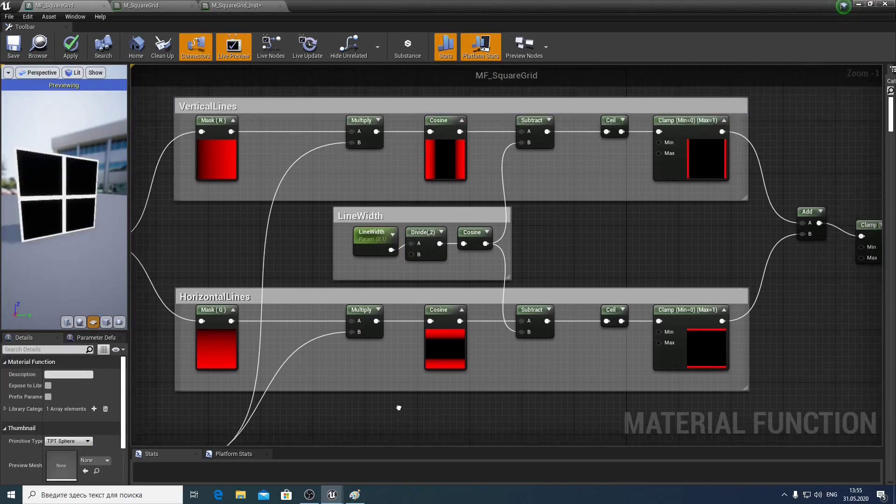
right_click_drag(251, 252, 587, 252)
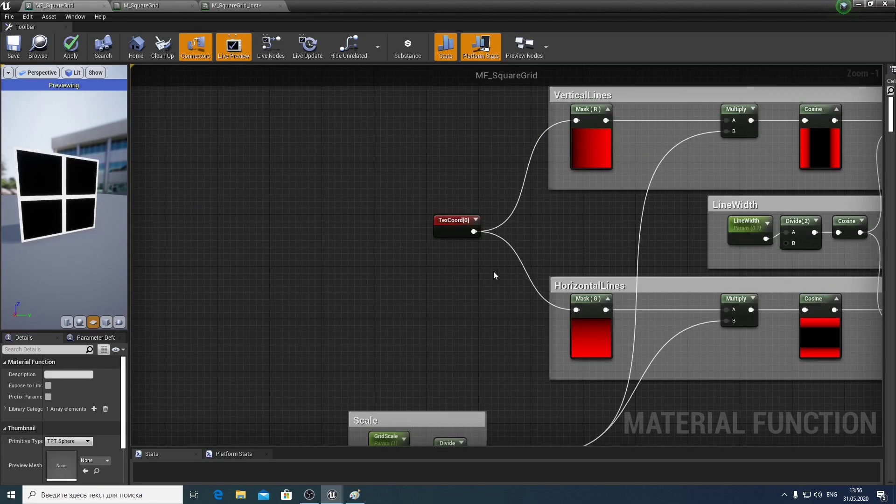
left_click_drag(469, 232, 379, 232)
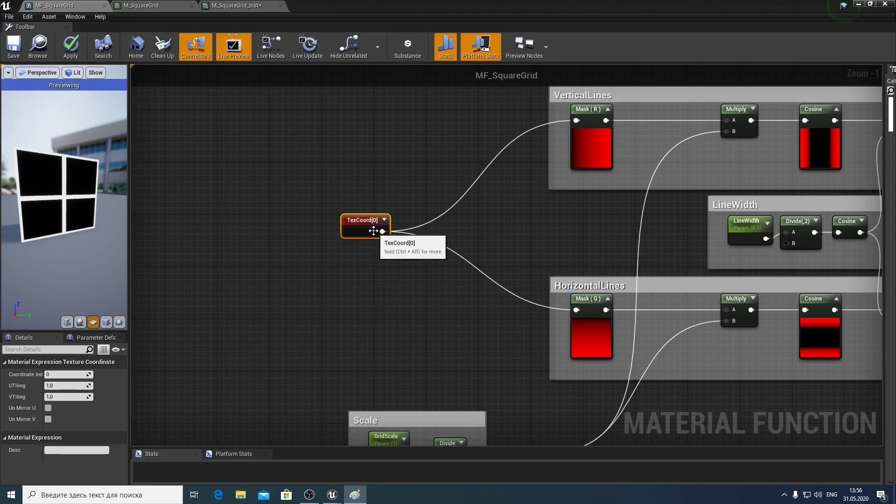
Insert an Add node after TexCoord[0], feeding both Mask (R) and Mask (G).
mouse_move(379, 229)
left_mouse_down()
mouse_move(346, 229)
mouse_move(467, 227)
mouse_move(579, 128)
left_mouse_up()
type("ad")
key("Return")
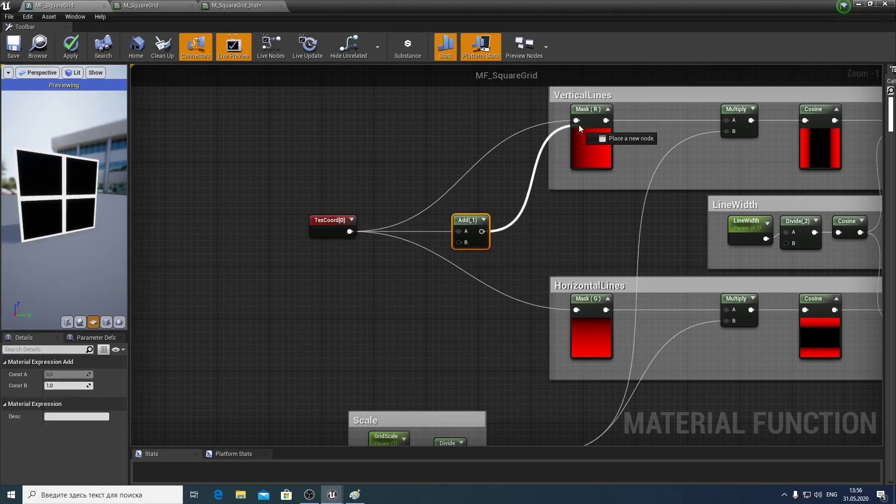
left_click_drag(482, 231, 577, 310)
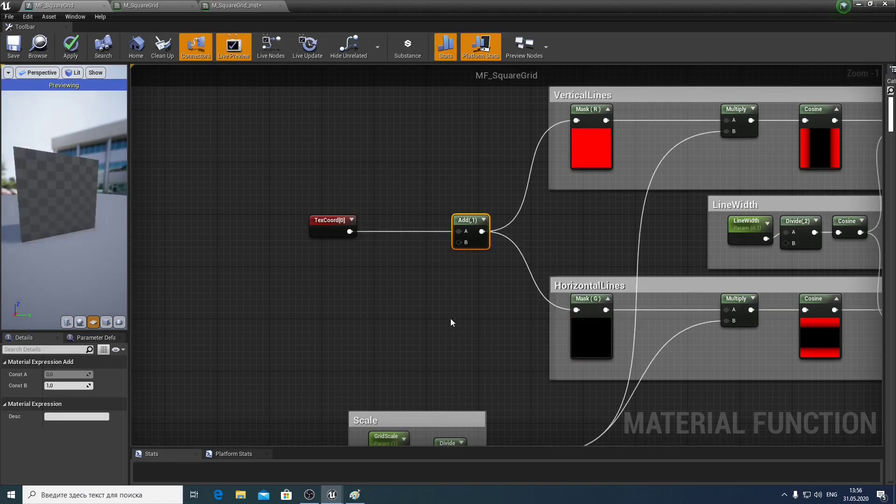
Shift the Scale group box left to open empty space in the graph.
right_click_drag(432, 397, 601, 326)
left_click_drag(617, 348, 488, 348)
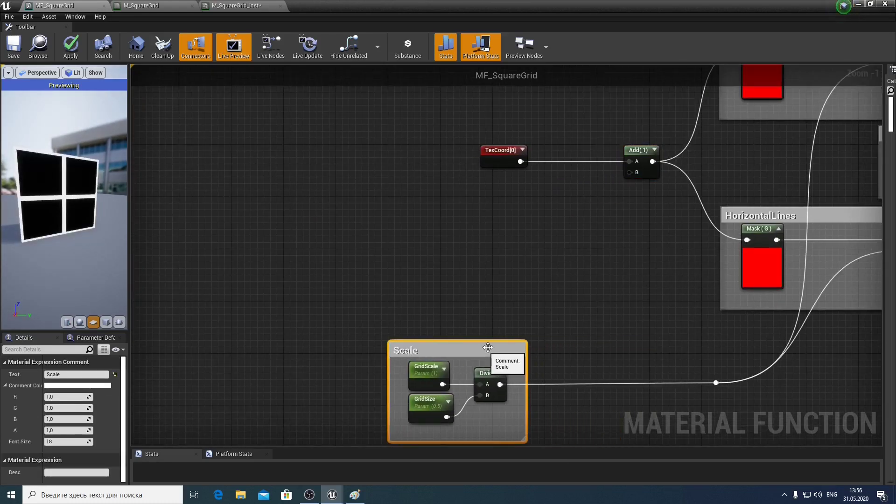
right_click_drag(488, 347, 518, 374)
right_click_drag(558, 286, 574, 296)
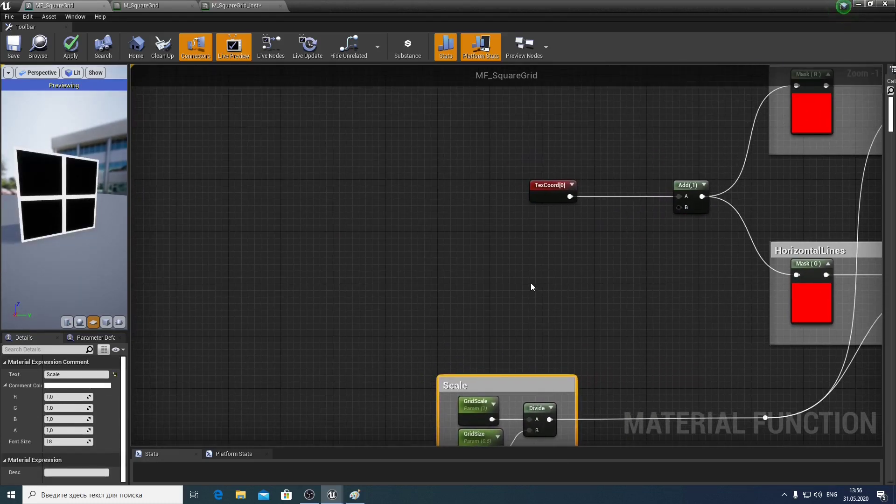
Add a scalar parameter named XOffset to the graph.
right_click(532, 287)
type("sc")
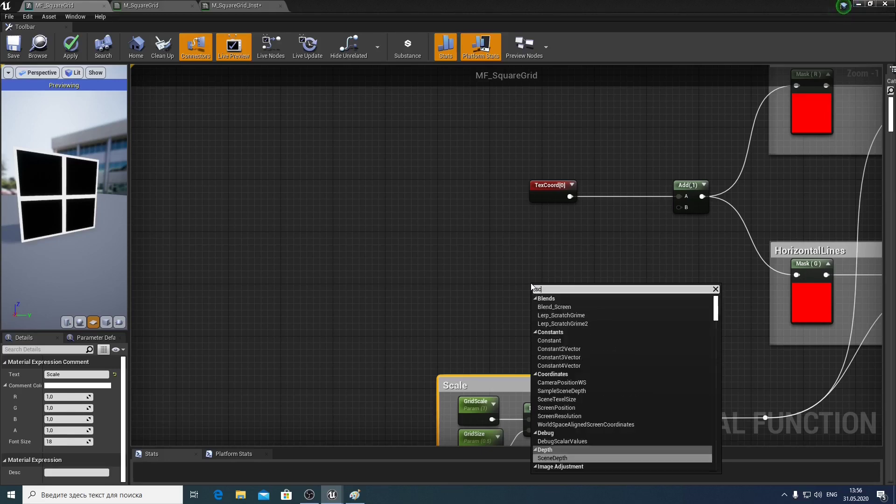
type("ala")
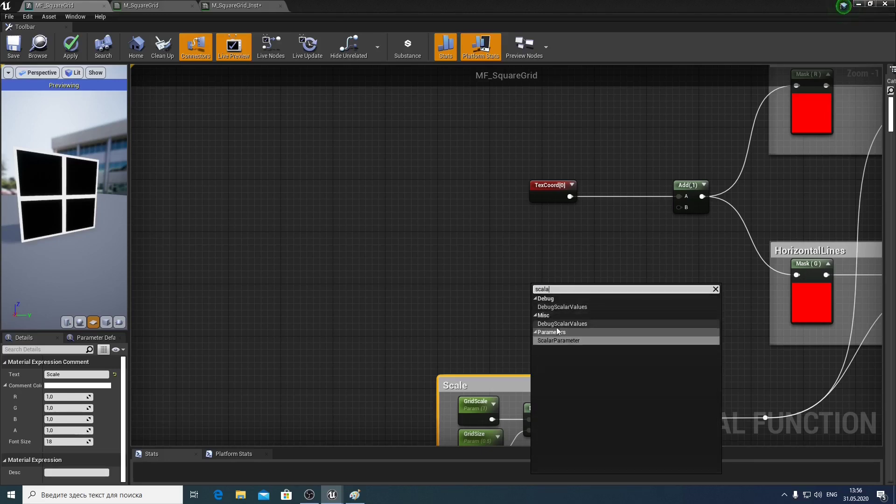
left_click(565, 338)
type("XOffset")
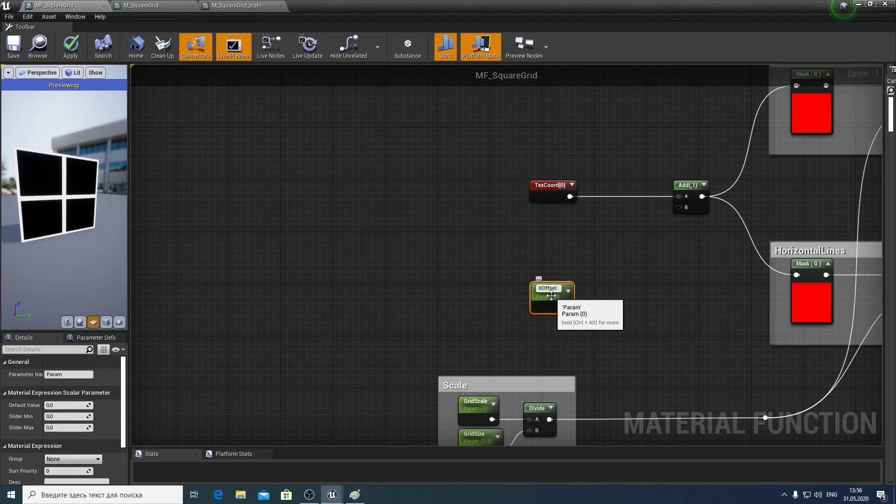
key("Return")
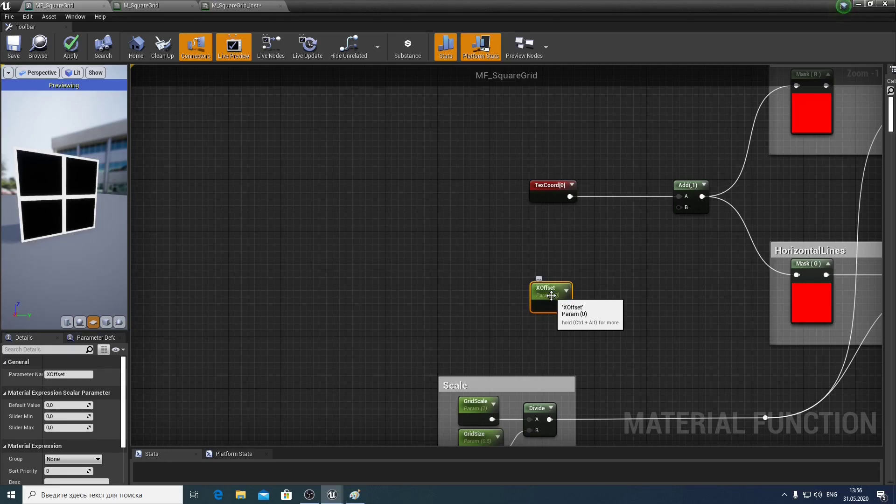
left_click_drag(549, 297, 484, 265)
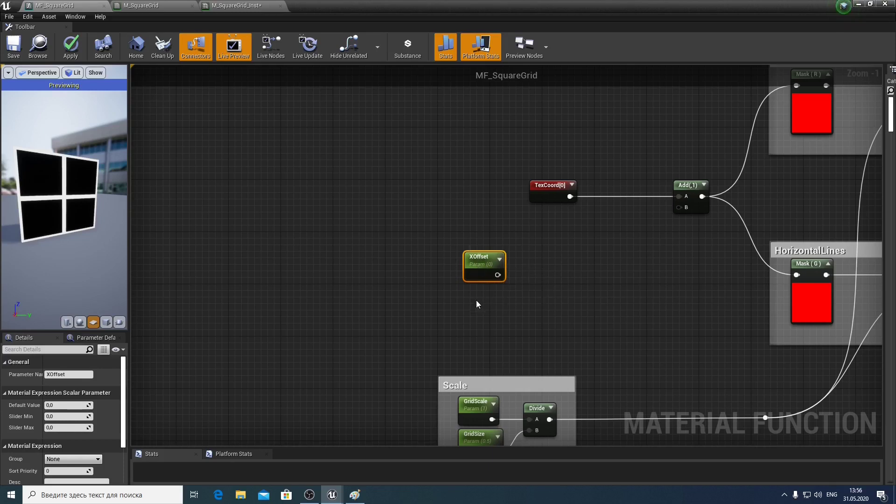
Duplicate it as YOffset, placed below XOffset, in the MF_SquareGrid group.
key("ctrl+w")
left_click_drag(484, 303, 472, 290)
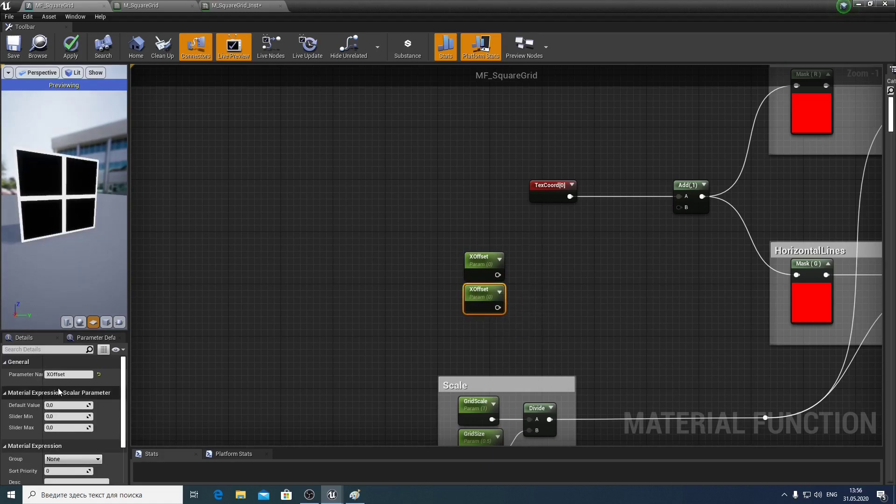
left_click(52, 374)
type("Y")
key("Return")
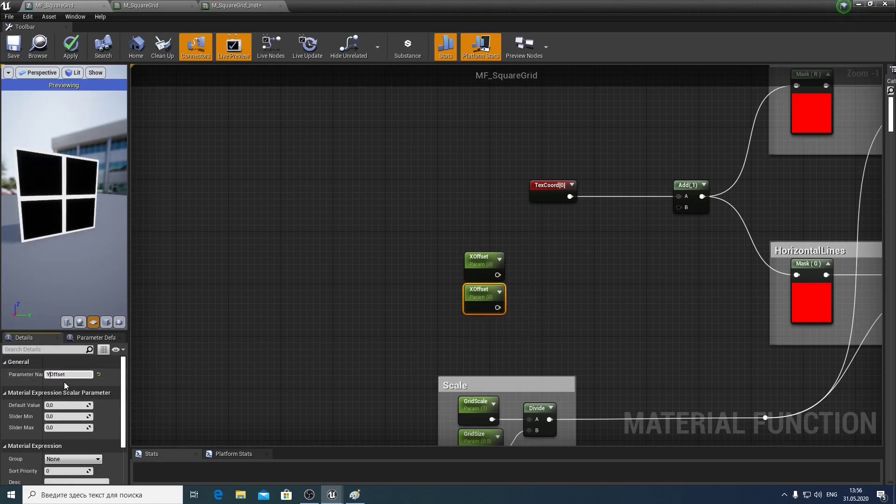
key("Return")
left_click(73, 459)
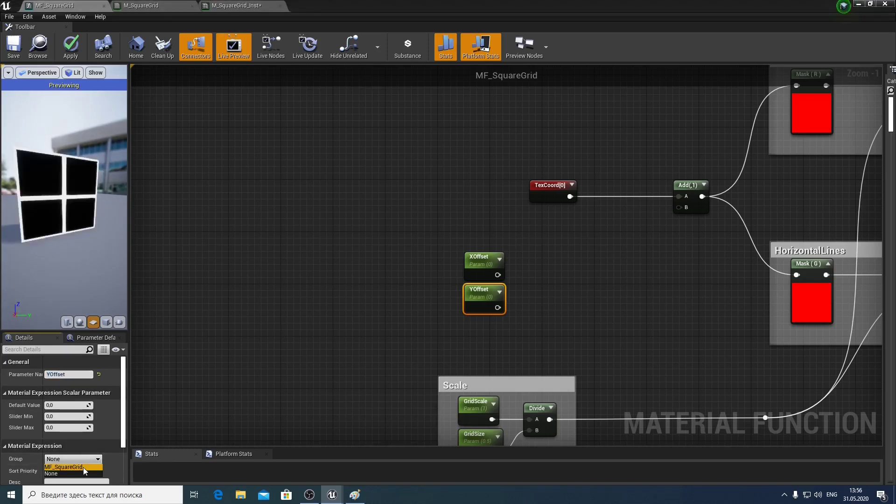
left_click(84, 468)
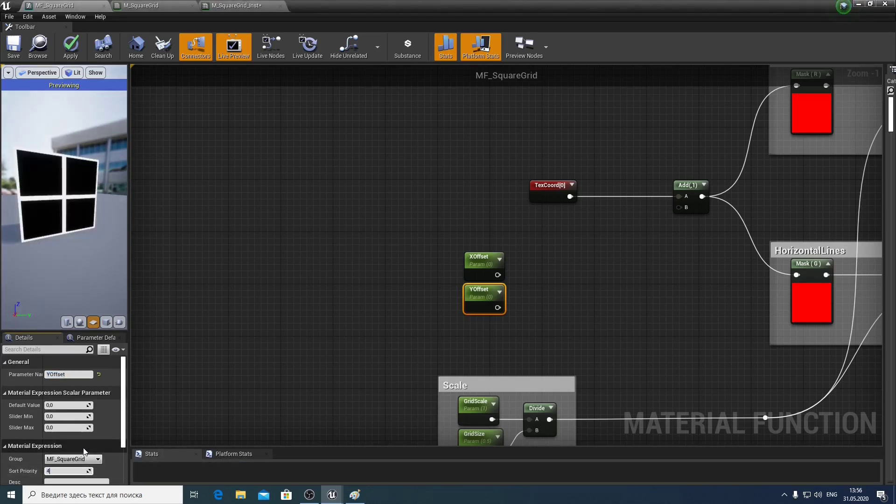
Give XOffset a sort priority of 3.
left_click(481, 262)
left_click(65, 469)
type("3")
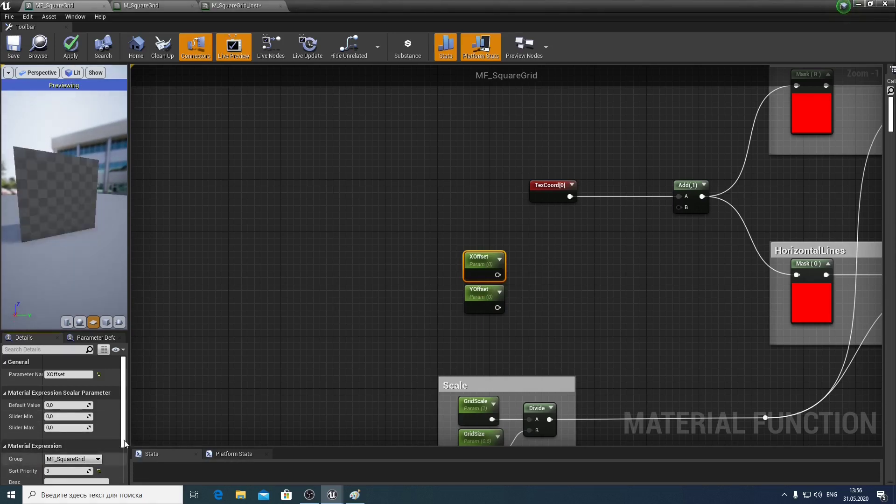
left_click(344, 320)
right_click_drag(344, 320, 303, 308)
Combine XOffset (X) and YOffset (Y) in a new MakeFloat2 node.
right_click_drag(377, 289, 452, 290)
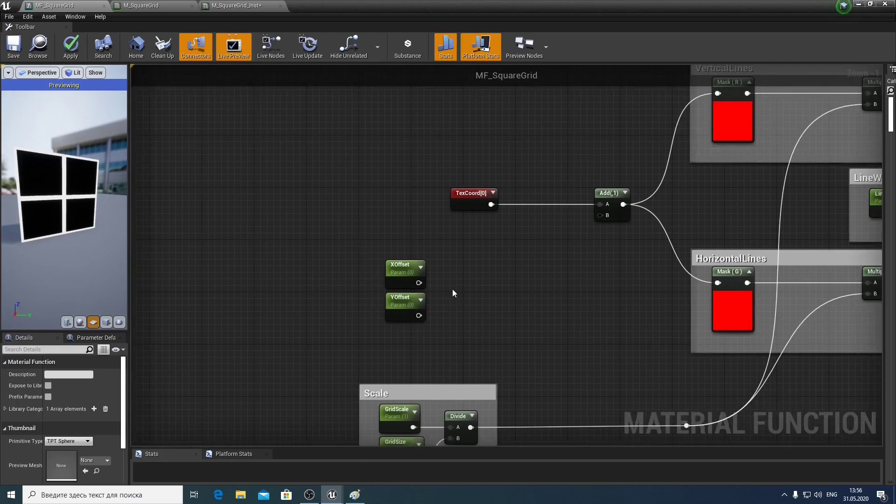
scroll(453, 289, "up", 1)
left_click_drag(413, 280, 465, 281)
type("make")
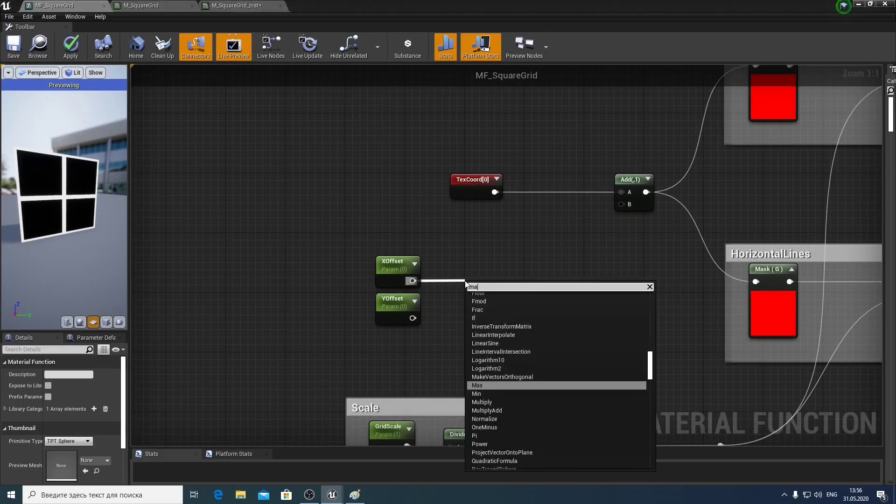
left_click(499, 355)
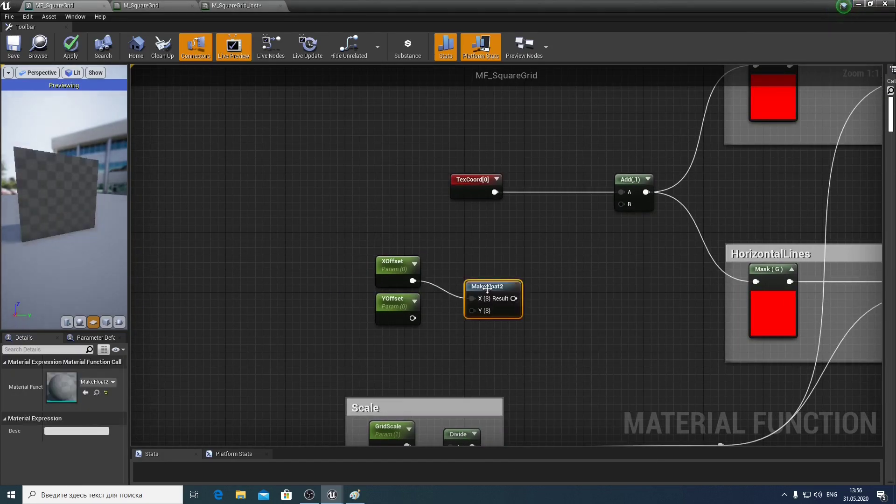
mouse_move(412, 318)
left_mouse_down()
mouse_move(465, 293)
mouse_move(460, 267)
left_mouse_up()
right_click_drag(512, 324, 469, 300)
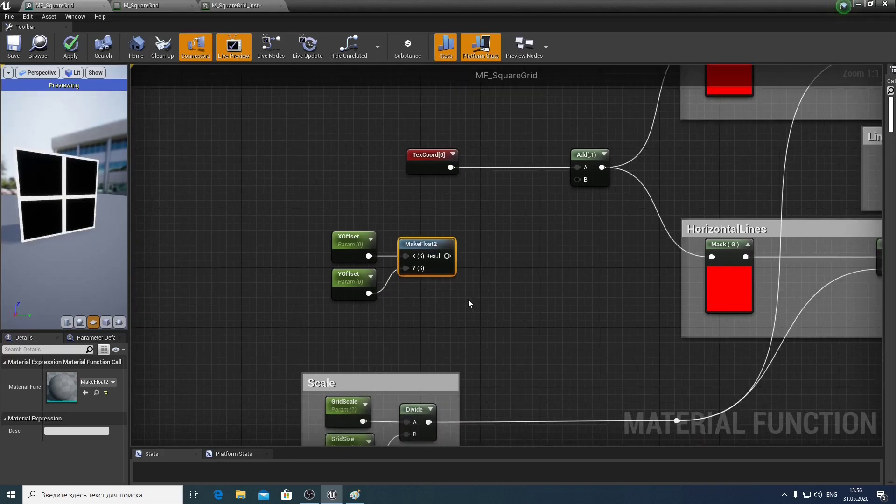
left_click(483, 275)
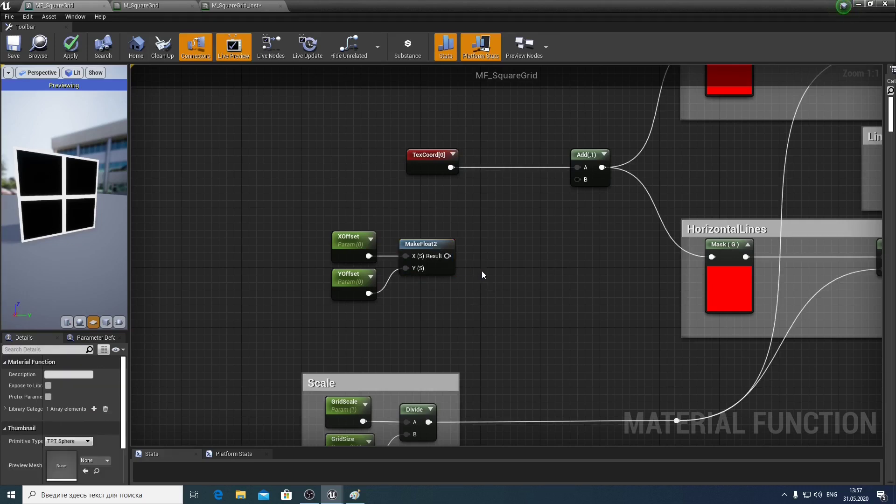
right_click_drag(481, 270, 502, 254)
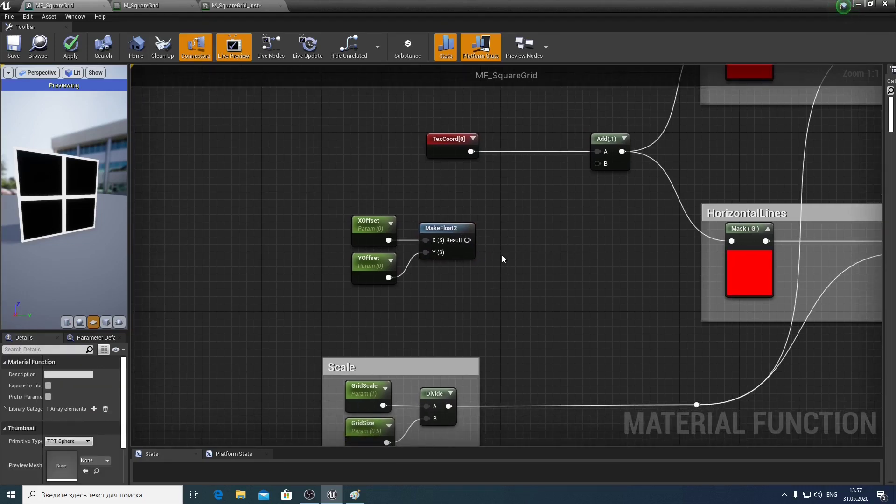
Set the slider maximum of XOffset and YOffset to 1.
left_click(376, 230)
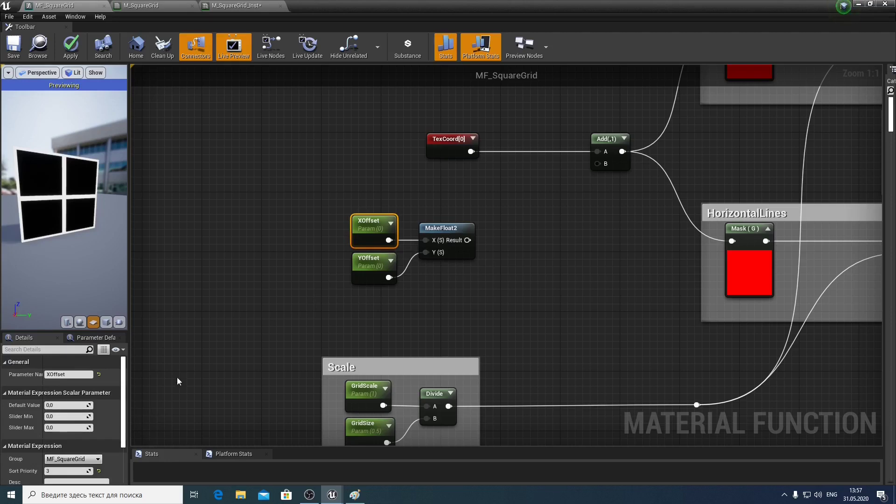
left_click(68, 428)
type("1")
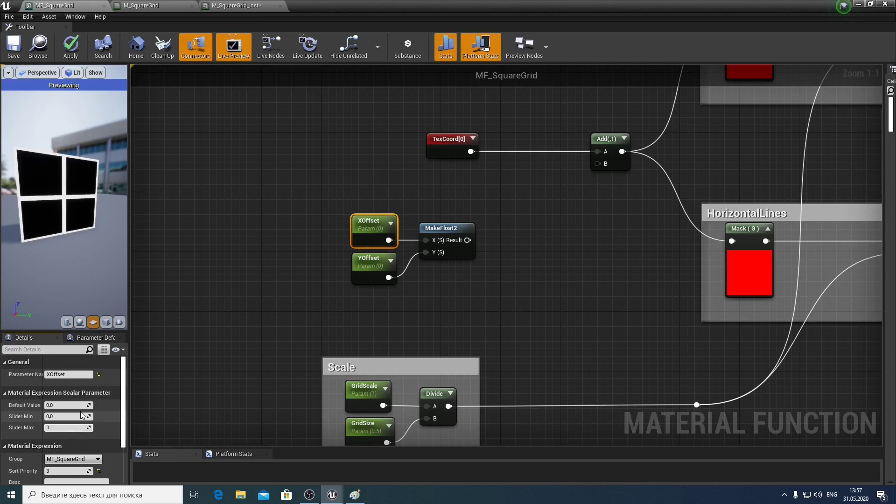
left_click(371, 267)
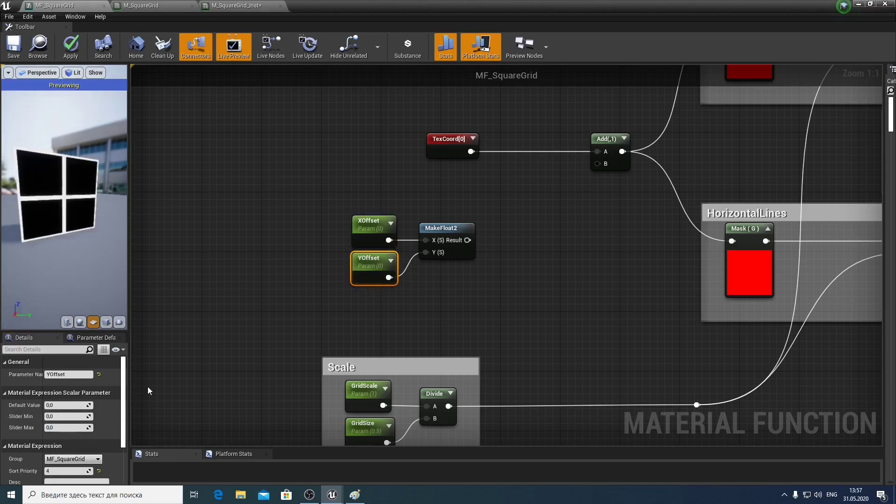
left_click(67, 427)
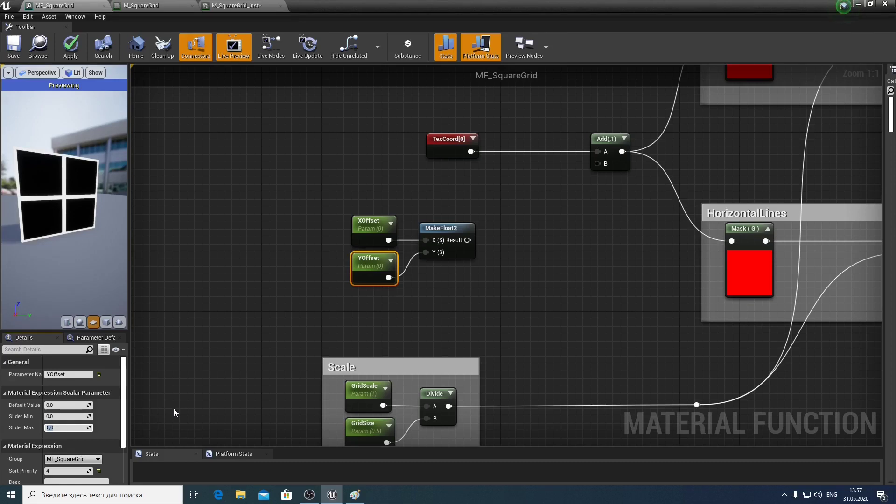
type("1")
key("Return")
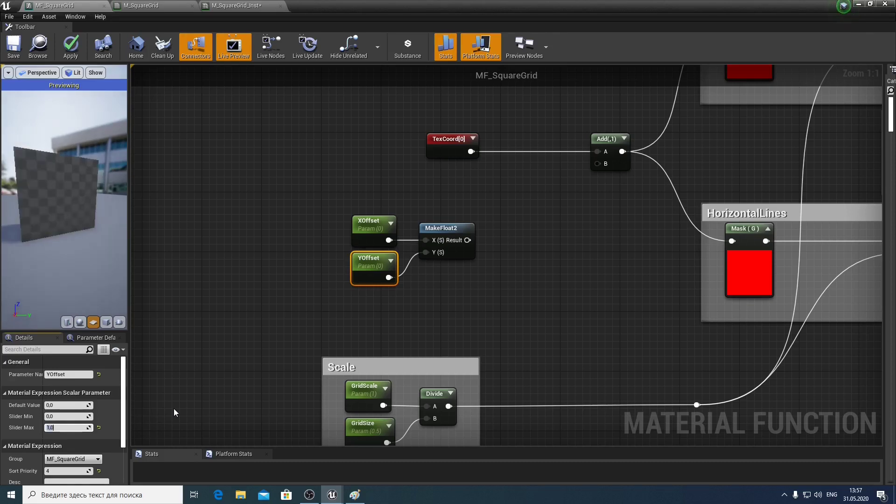
left_click(454, 315)
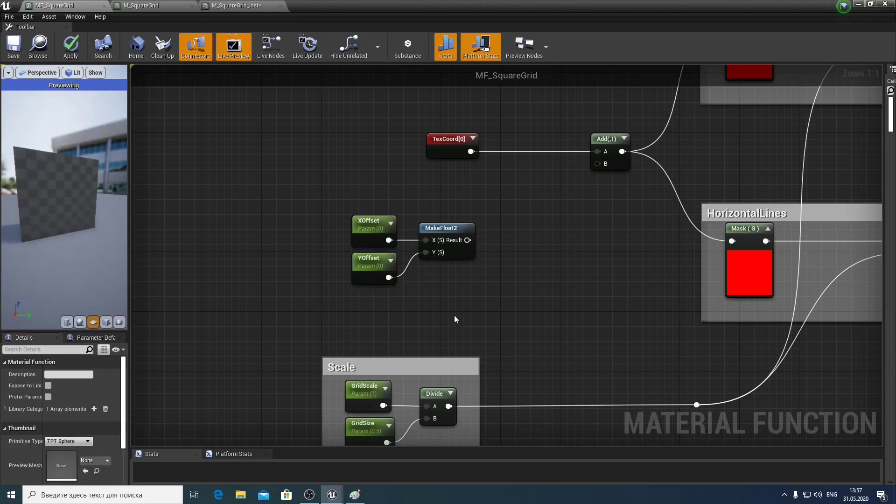
right_click_drag(488, 296, 482, 295)
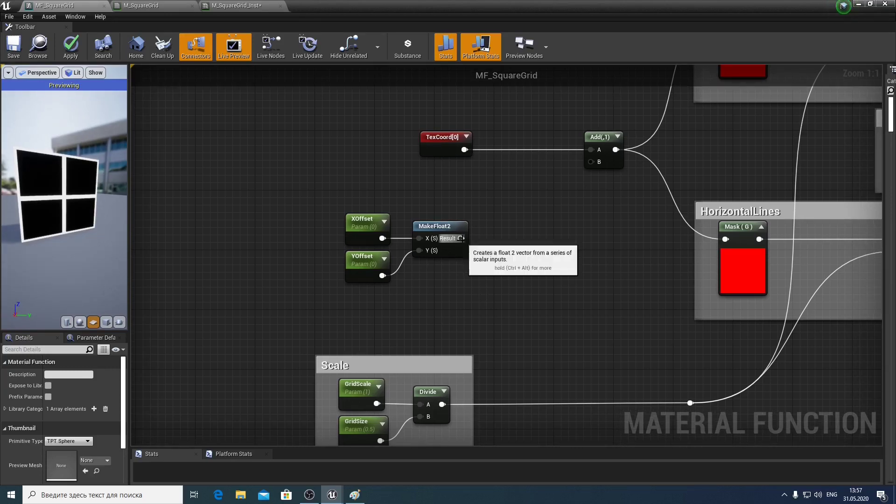
Divide the MakeFloat2 result by the Scale group's result and feed it into Add.
left_click_drag(461, 238, 506, 240)
type("divide")
key("Return")
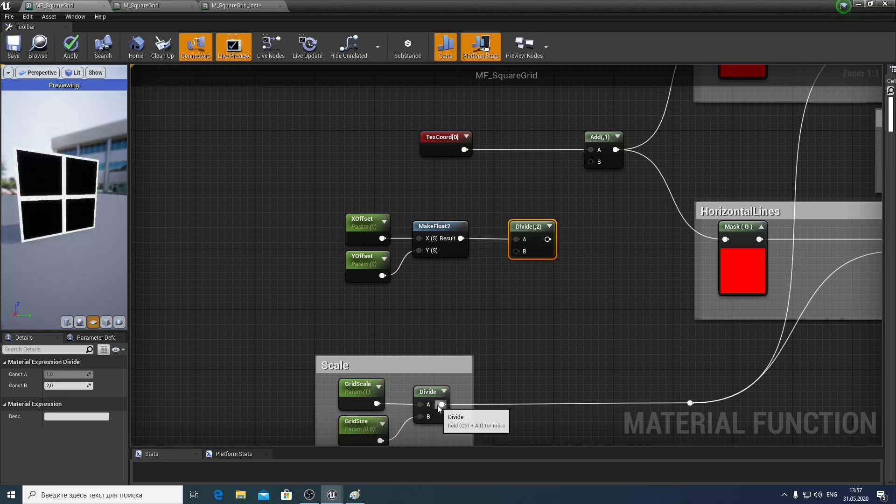
mouse_move(442, 405)
left_mouse_down()
mouse_move(517, 251)
mouse_move(591, 162)
left_mouse_up()
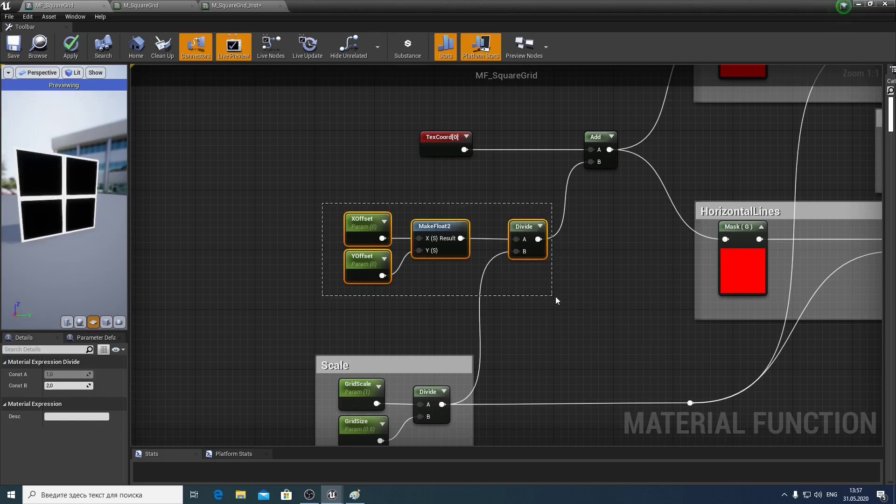
Wrap the offset nodes in a comment box titled 'Offset'.
left_click_drag(322, 206, 571, 311)
type("c")
type("S")
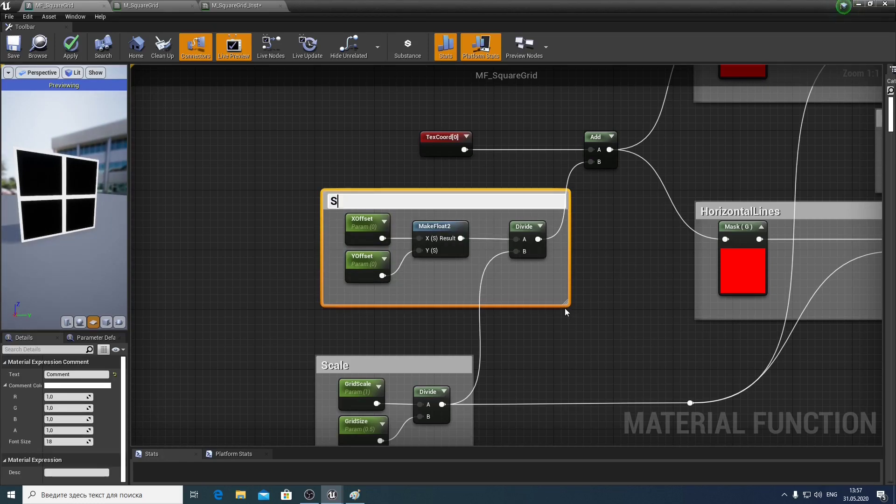
key("BackSpace")
key("BackSpace")
key("BackSpace")
key("BackSpace")
type("set")
key("Return")
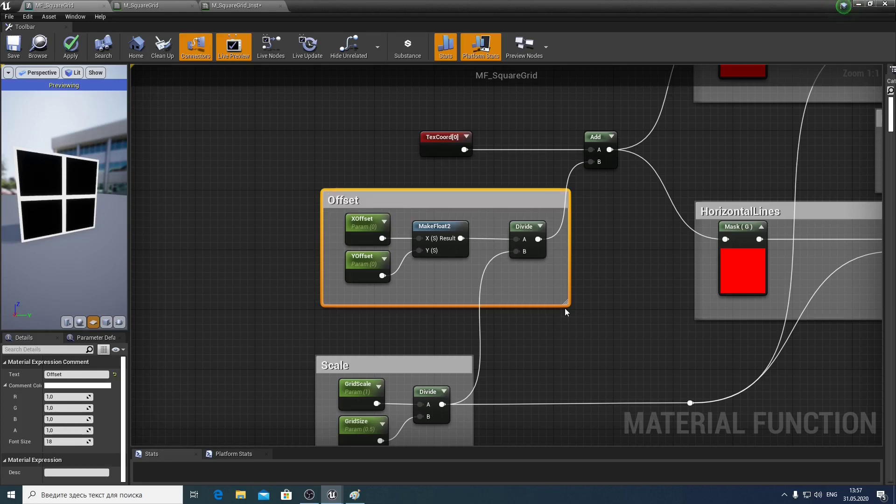
left_click(556, 343)
left_click_drag(529, 201, 522, 202)
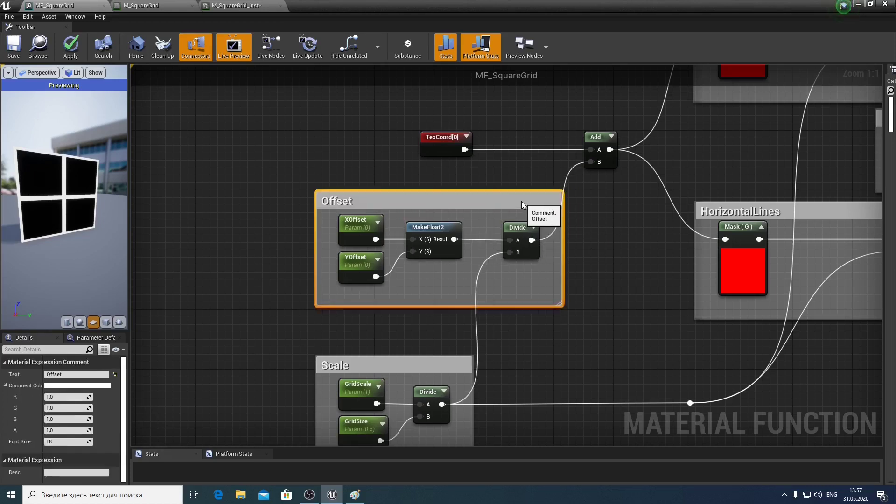
left_click(550, 262)
Apply the changes to the MF_SquareGrid material function.
right_click_drag(610, 268, 404, 241)
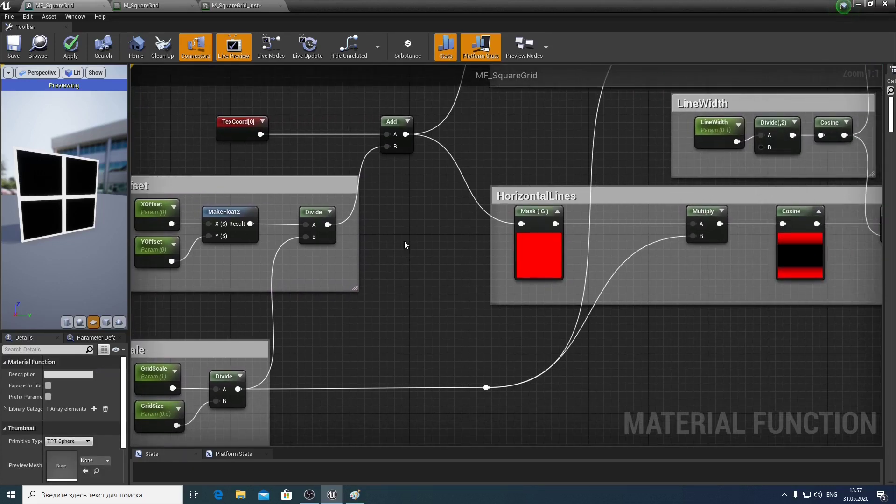
right_click_drag(346, 246, 312, 267)
scroll(386, 281, "down", 1)
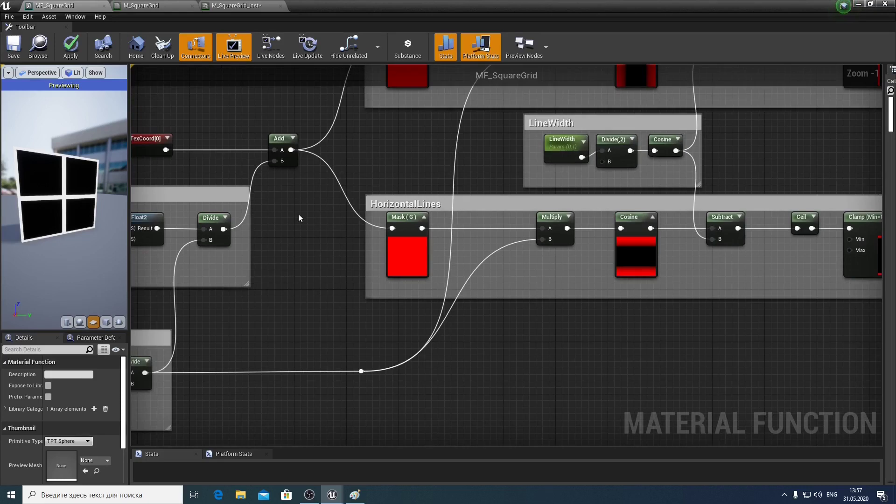
left_click(71, 46)
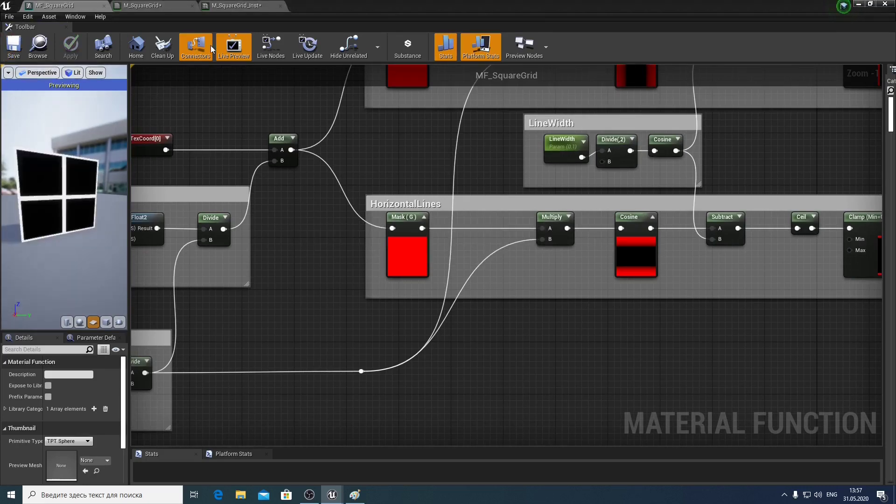
Save the M_SquareGrid material and the M_SquareGrid_Inst instance.
left_click(236, 6)
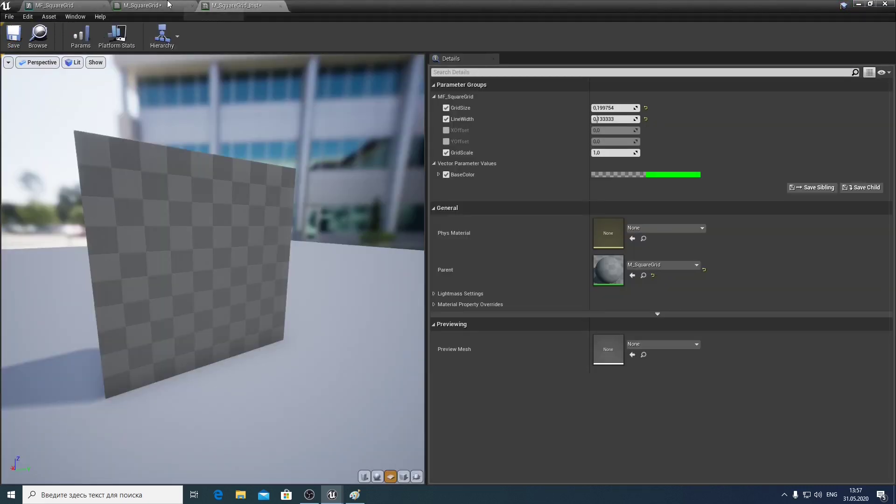
left_click(154, 5)
left_click(13, 45)
left_click(229, 6)
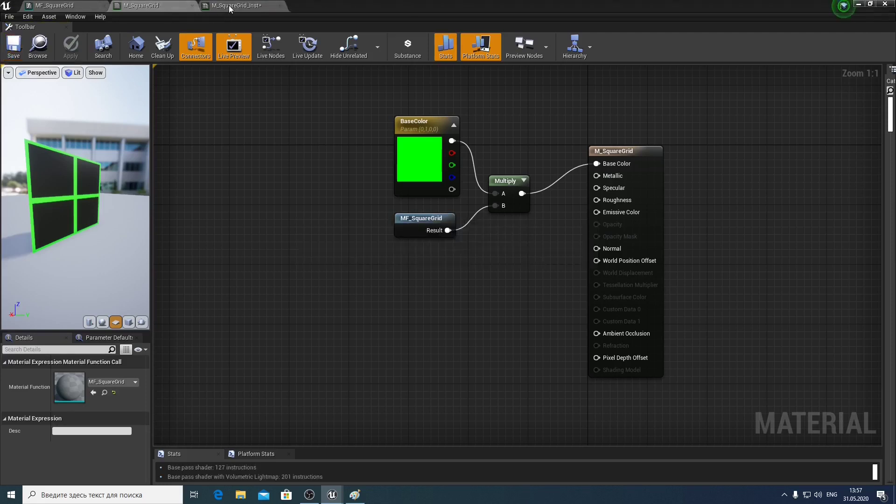
left_click(14, 42)
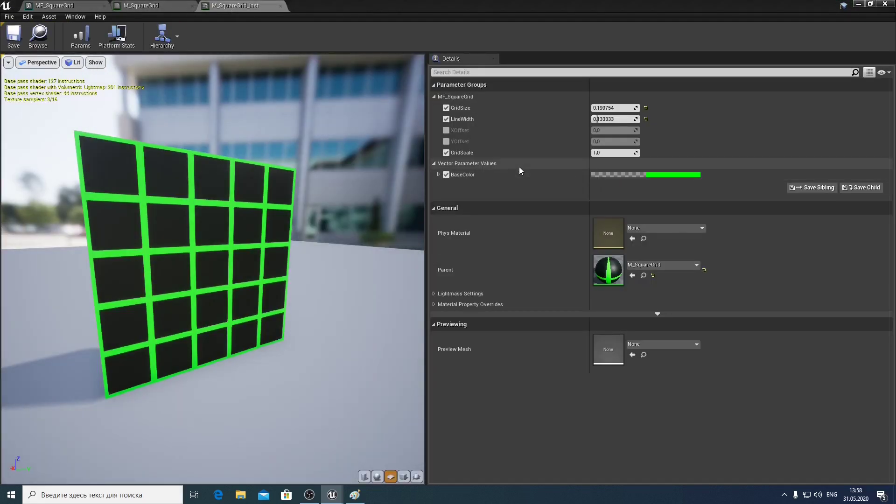
Override XOffset and YOffset at 0.5 in the instance and check the shifted grid in the preview.
left_click(447, 130)
left_click(446, 142)
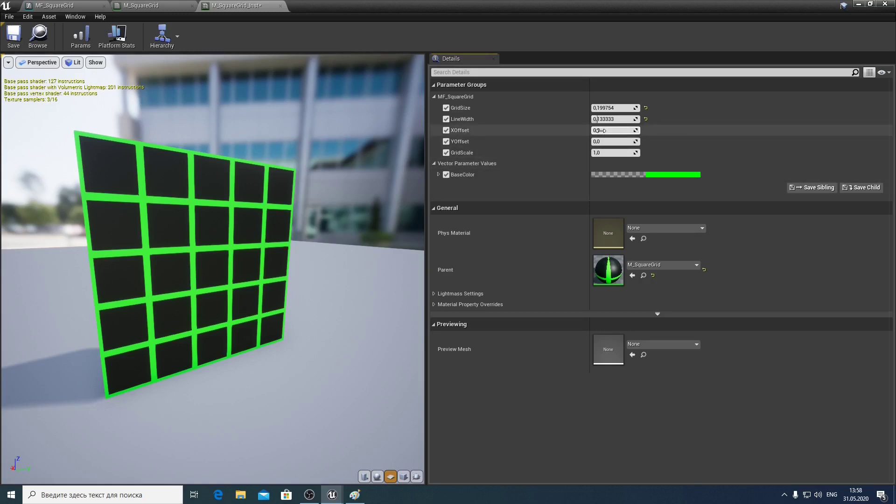
left_click_drag(600, 131, 643, 131)
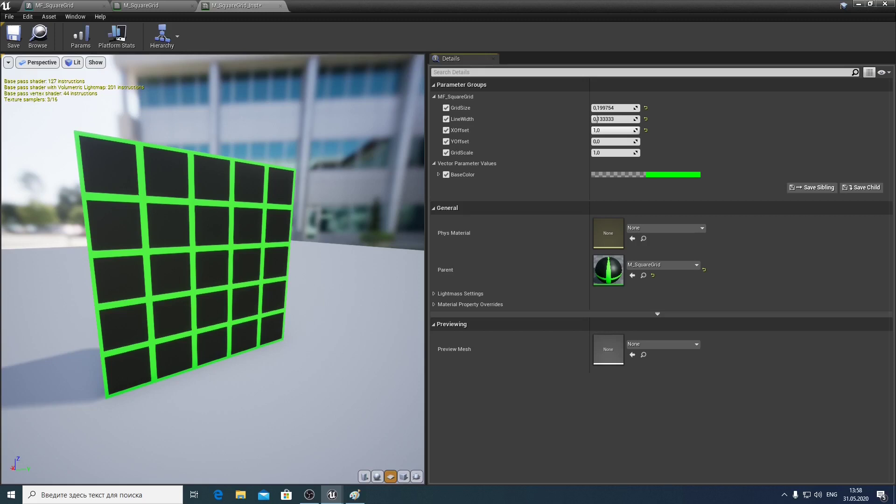
left_click_drag(643, 131, 600, 131)
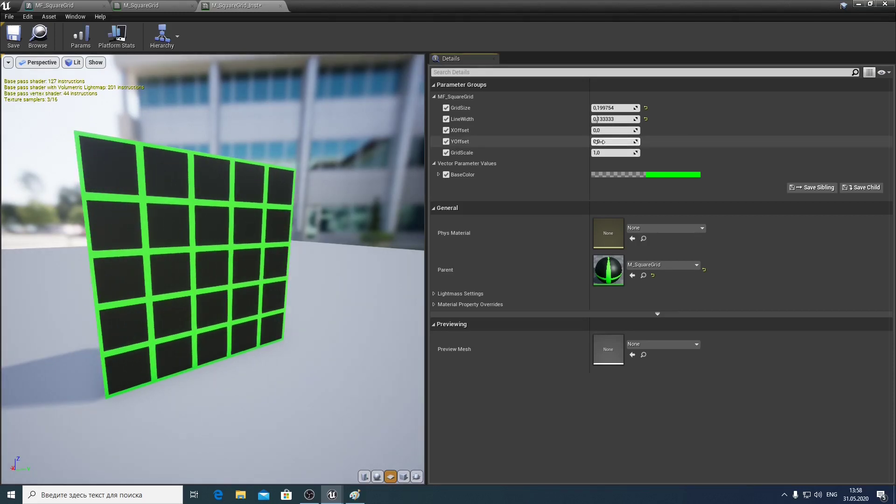
mouse_move(600, 142)
left_mouse_down()
mouse_move(643, 142)
mouse_move(612, 141)
left_mouse_up()
left_click(607, 131)
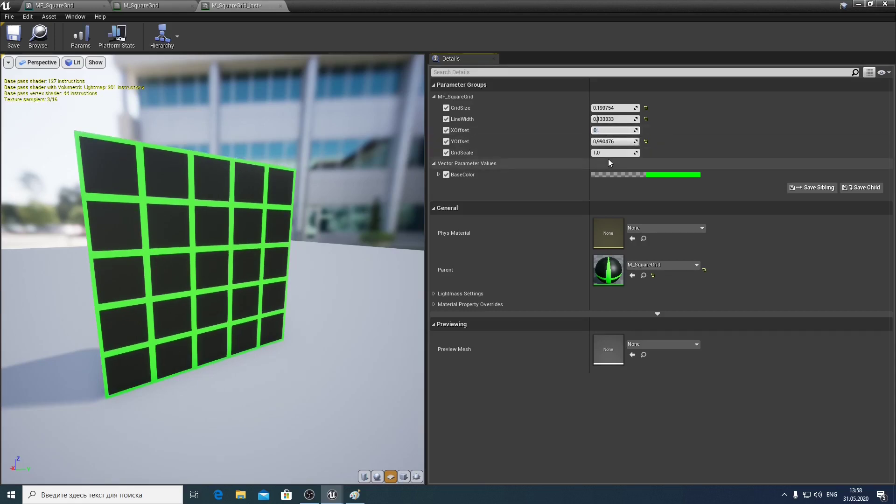
type("5")
key("Tab")
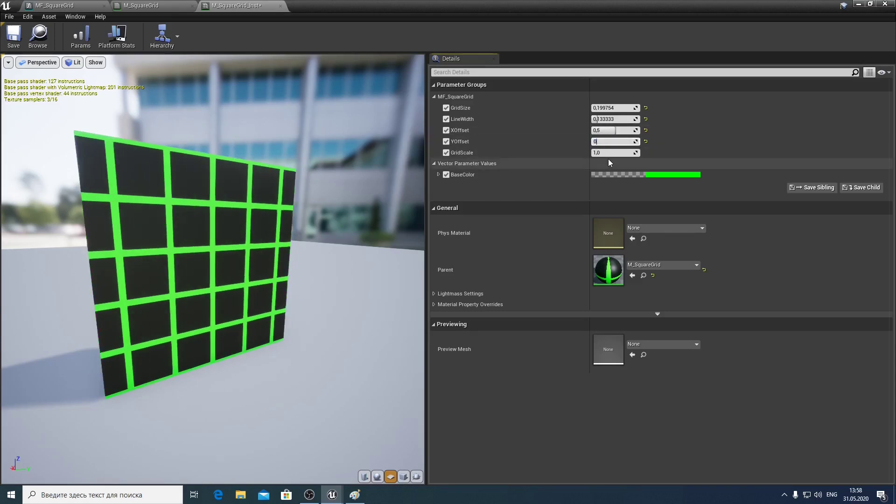
type(".5")
key("Return")
left_click_drag(154, 219, 170, 216)
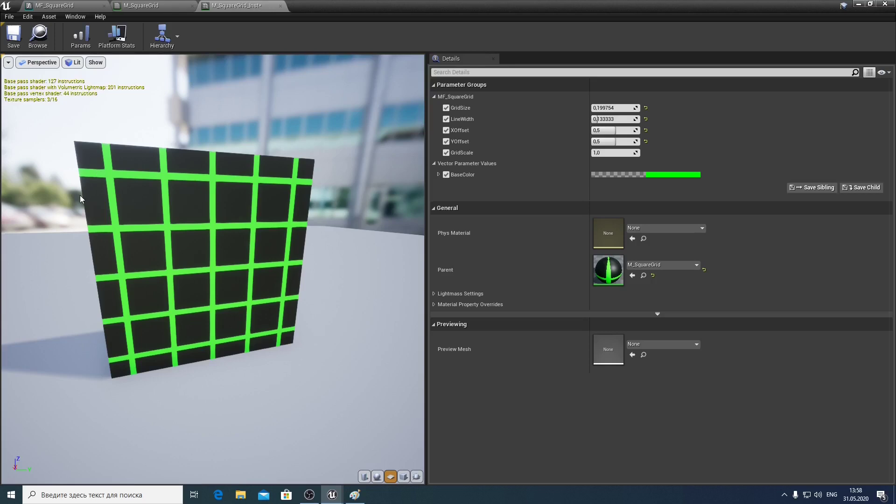
left_click_drag(130, 215, 117, 217)
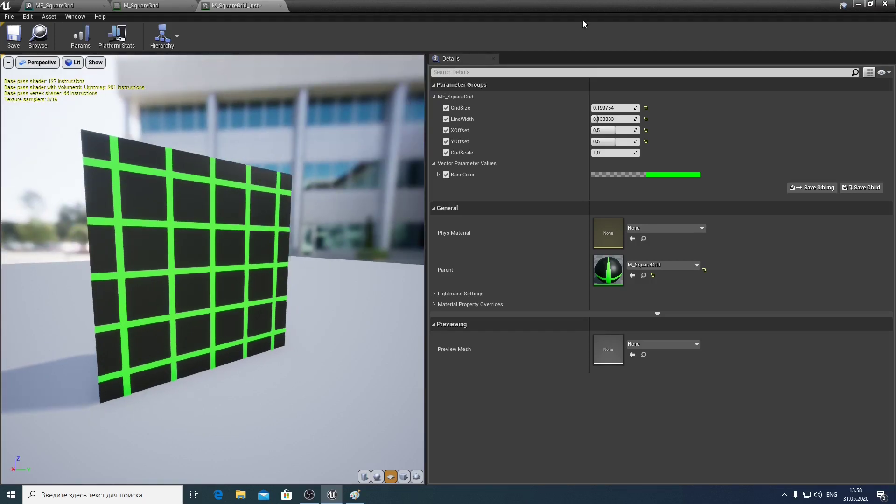
Assign M_SquareGrid_Inst as the Landscape Material and fly over the green-grid terrain.
left_click(857, 4)
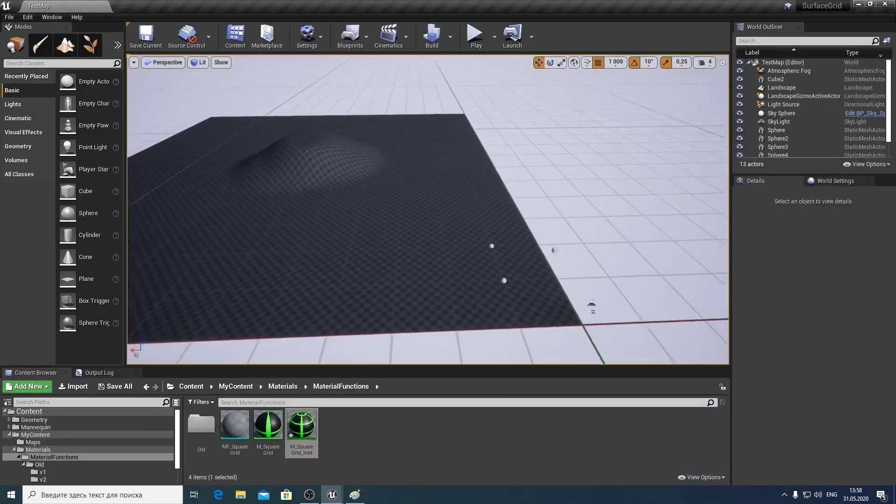
key("w")
scroll(456, 166, "up", 2)
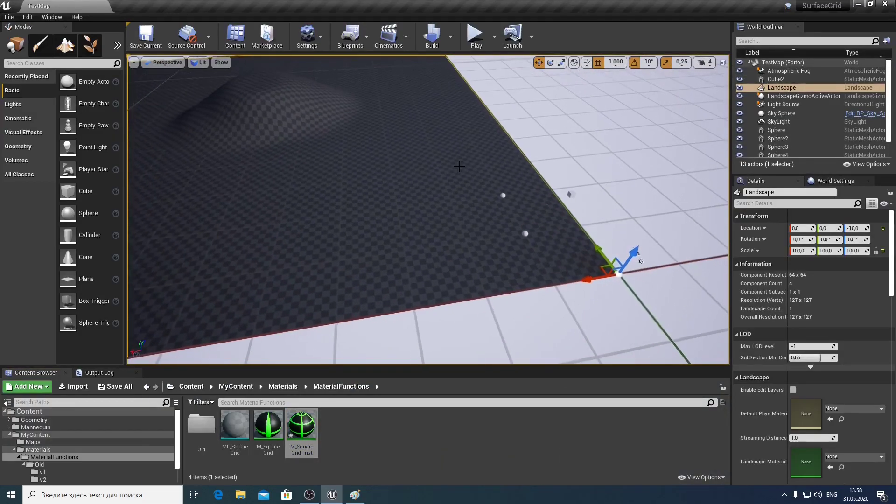
scroll(505, 225, "up", 2)
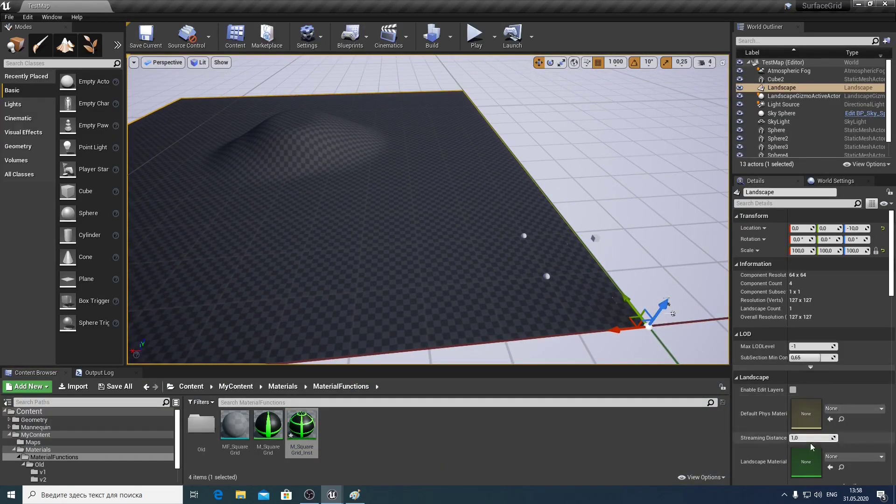
left_click(830, 467)
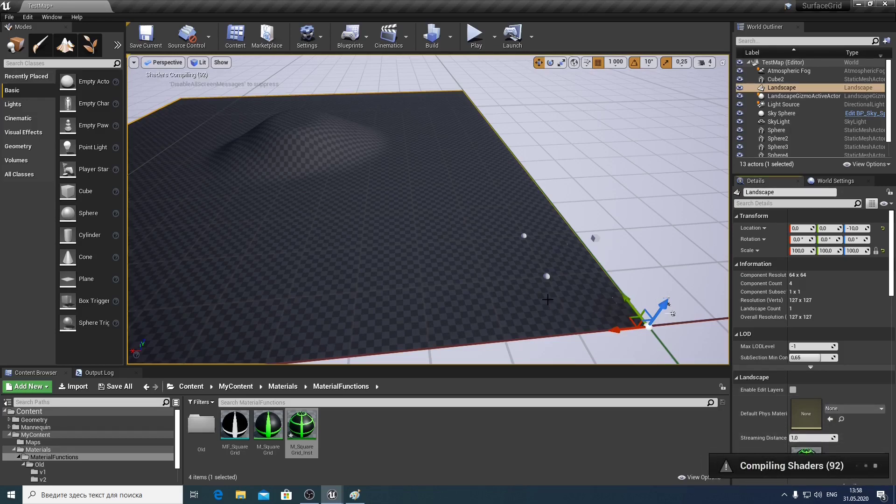
scroll(548, 299, "up", 2)
left_click_drag(668, 242, 667, 196)
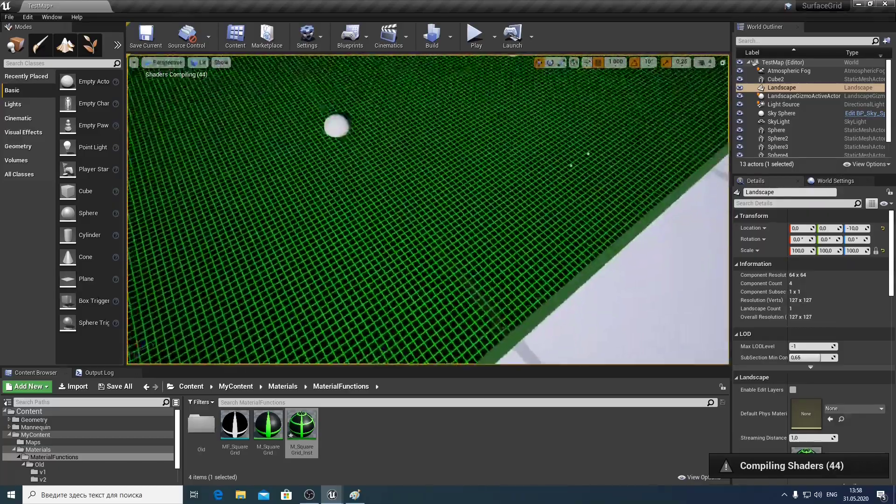
left_click_drag(668, 196, 654, 210)
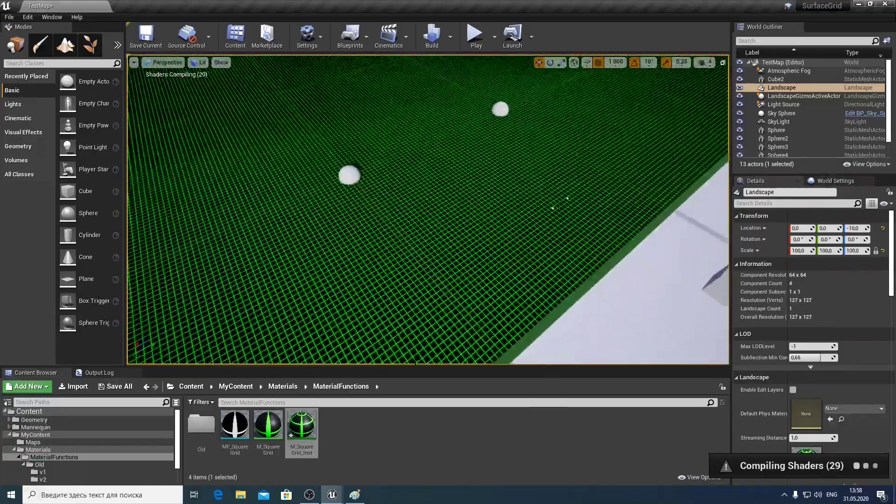
Set the instance's GridScale to 100 and GridSize to 1000.
double_click(303, 426)
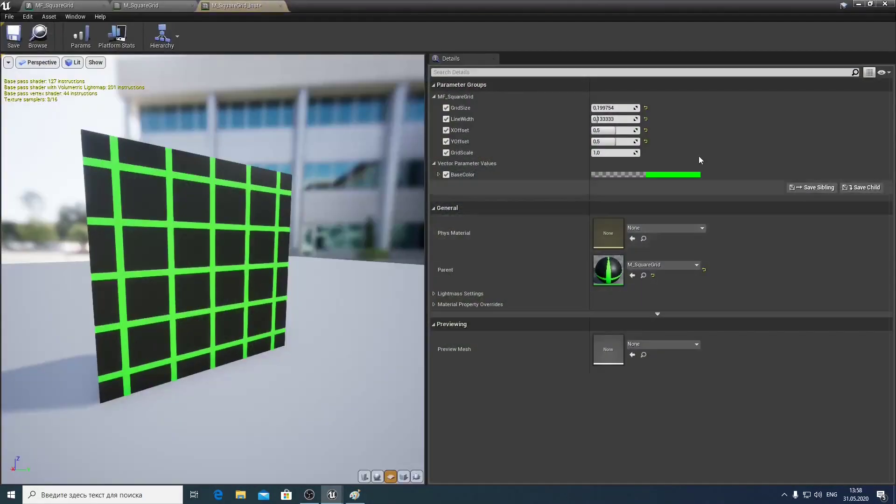
left_click(870, 3)
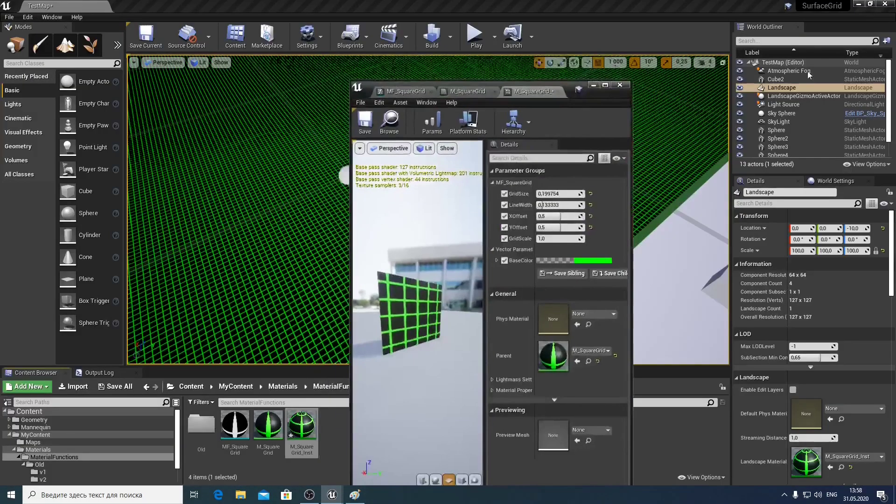
left_click(568, 239)
type("100")
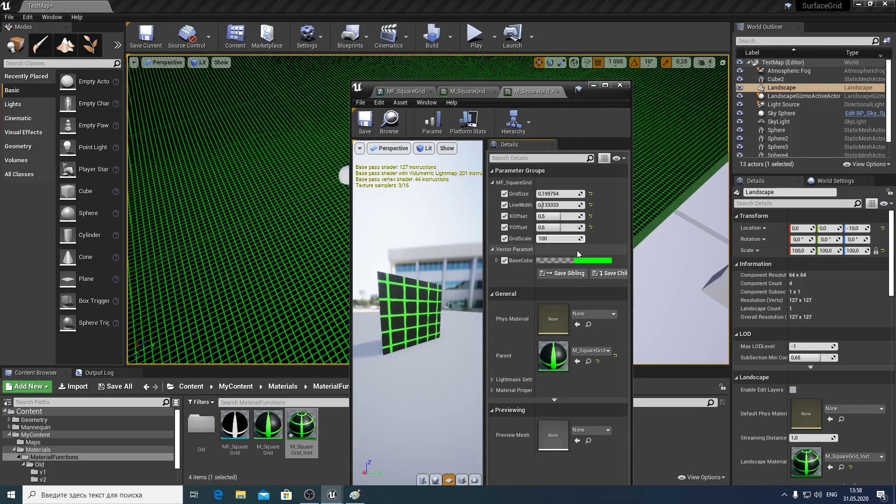
key("Return")
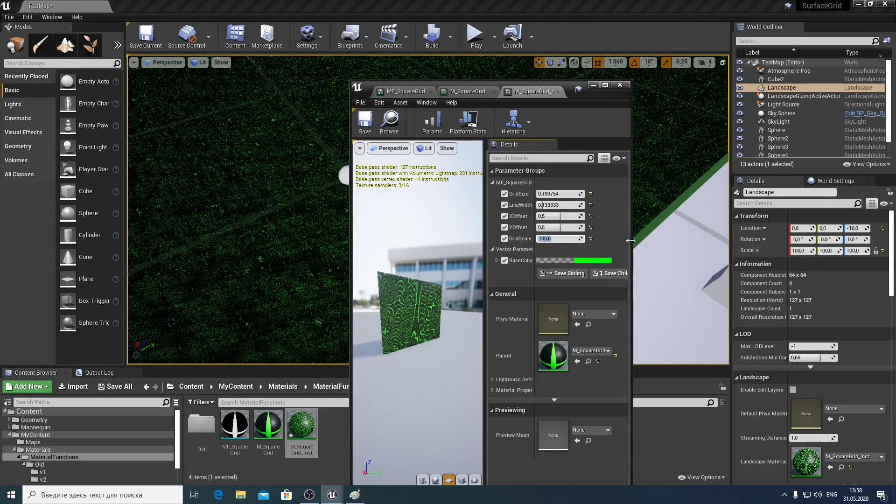
left_click(563, 194)
type("1000")
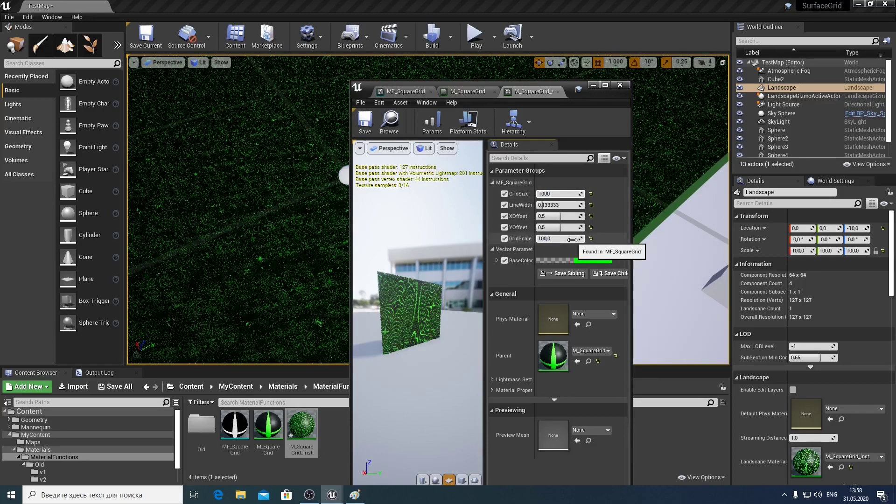
key("Return")
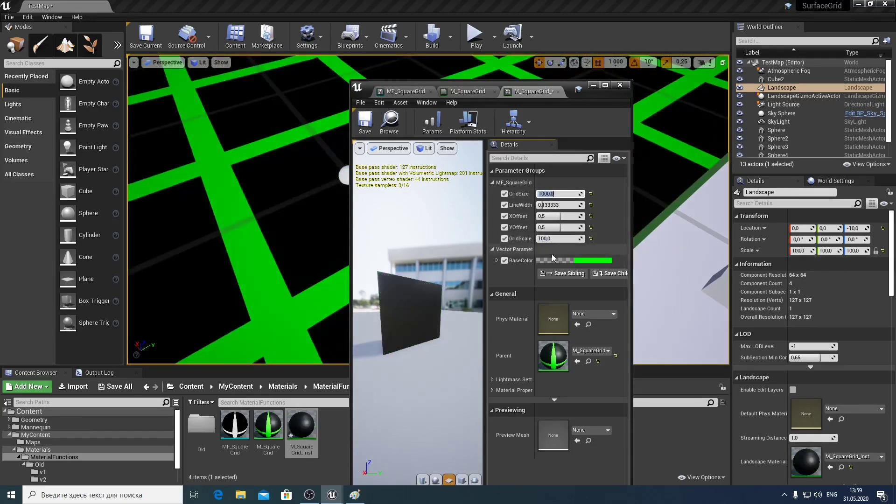
left_click(593, 85)
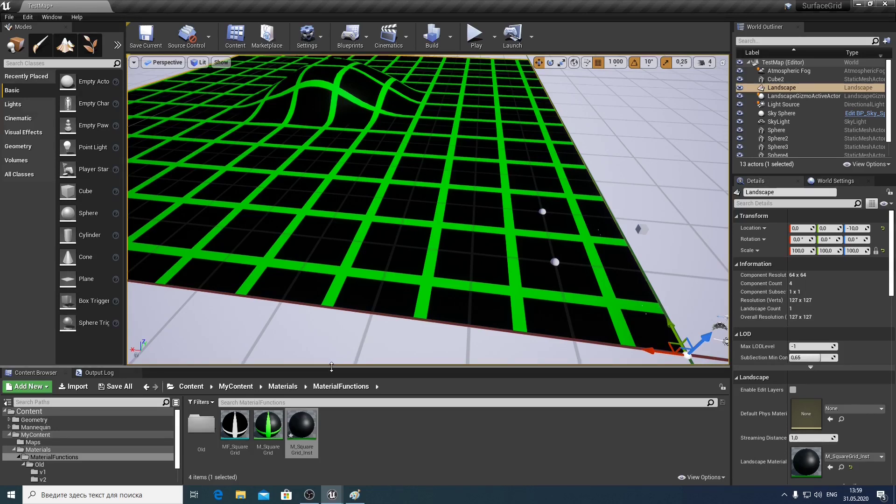
Thin the grid lines by setting LineWidth to 0.02.
double_click(302, 425)
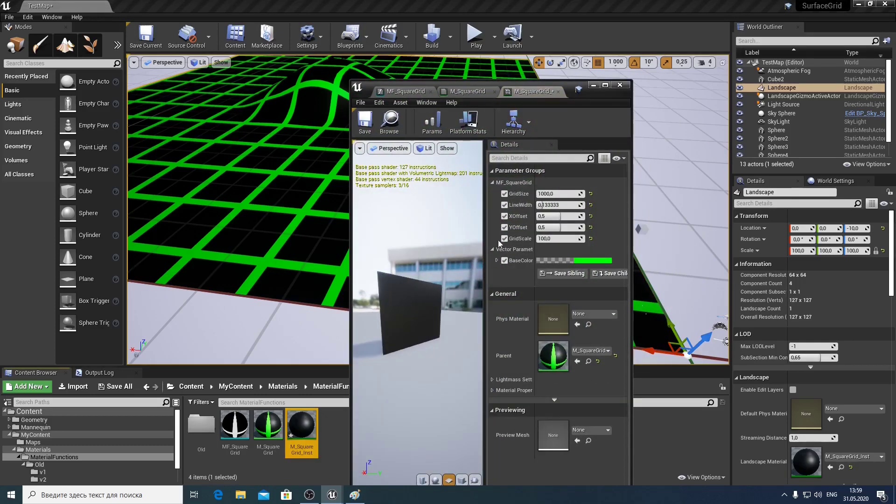
left_click(559, 205)
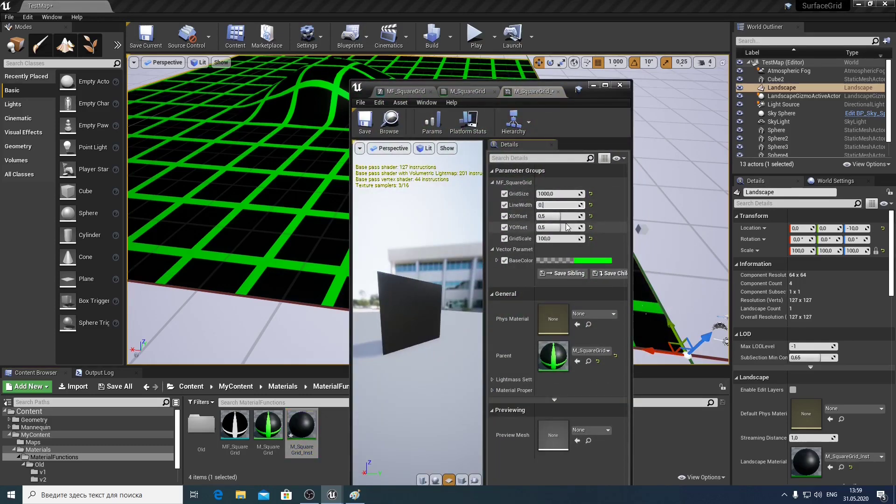
type("2")
key("Return")
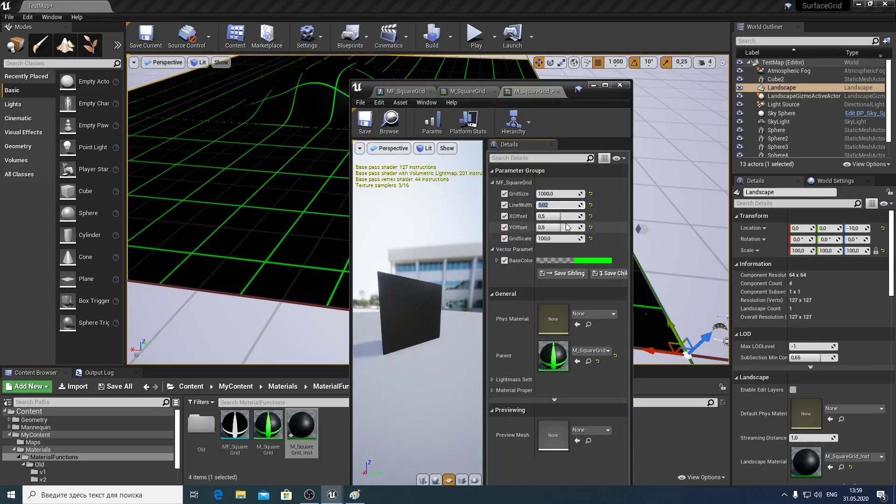
left_click(592, 89)
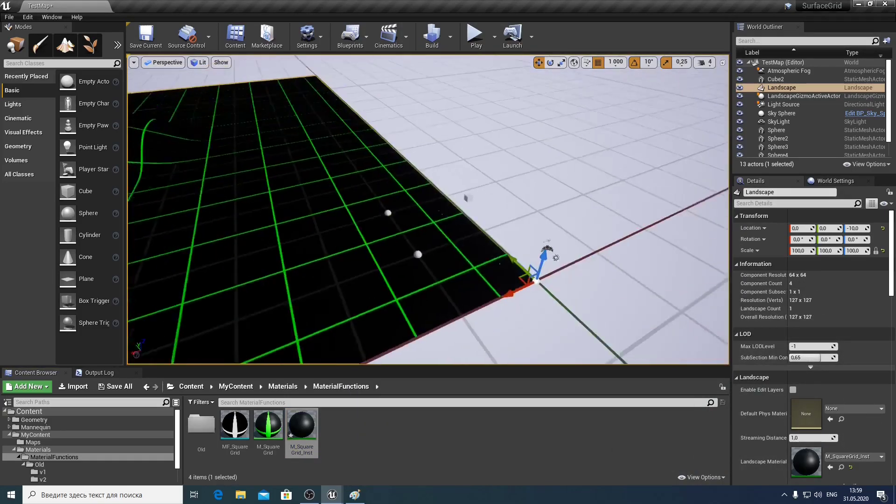
Put M_SquareGrid_Inst in Cube2's Element 0 material slot and reopen that instance.
mouse_move(592, 89)
right_mouse_down()
mouse_move(560, 107)
mouse_move(588, 108)
right_mouse_up()
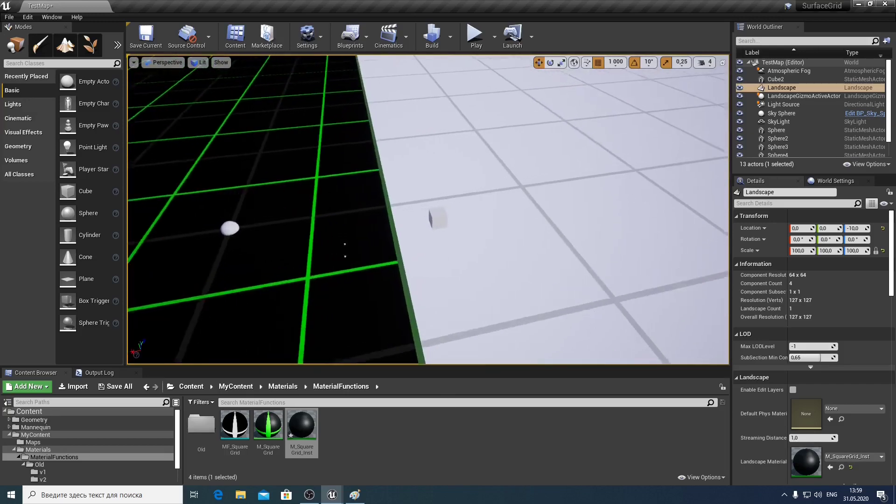
left_click(460, 229)
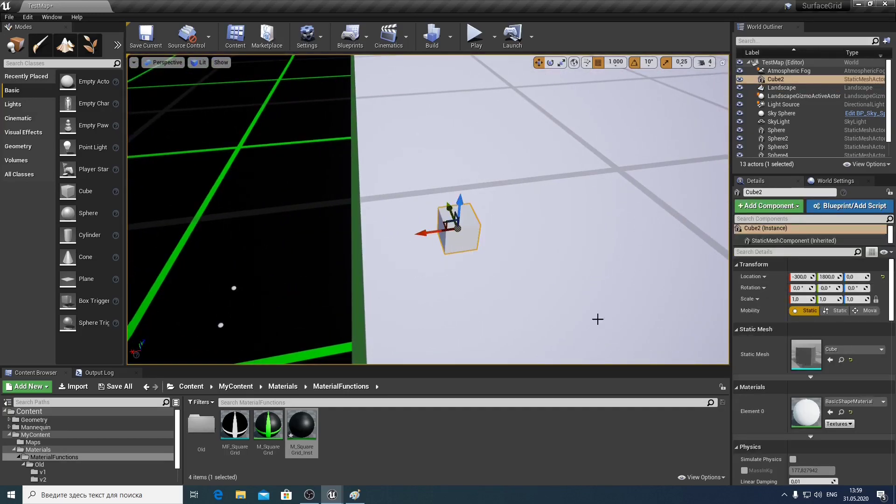
left_click(830, 412)
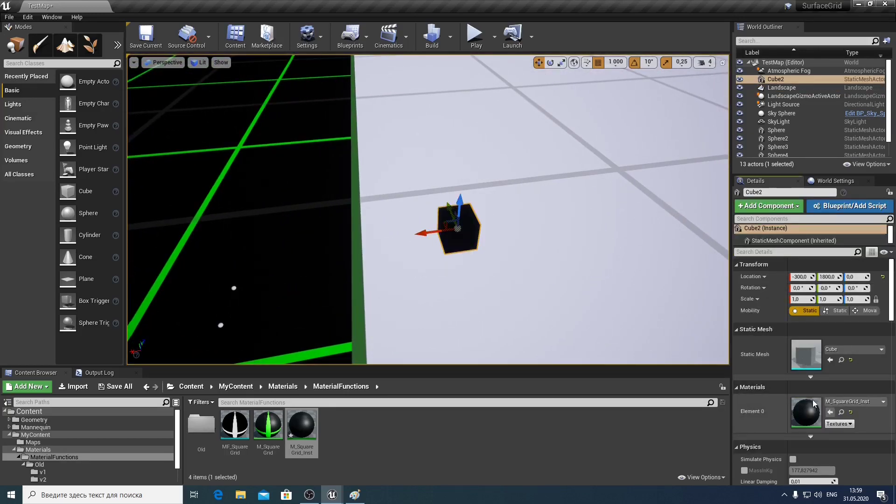
right_click_drag(602, 313, 604, 314)
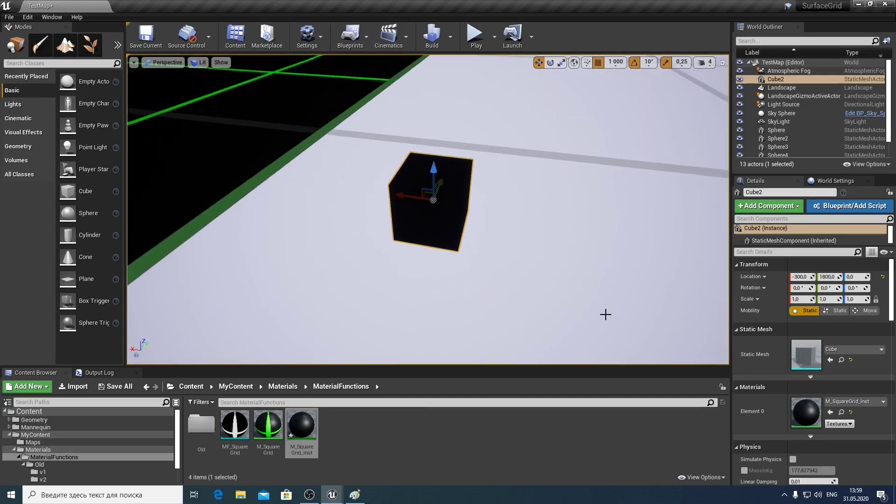
double_click(302, 434)
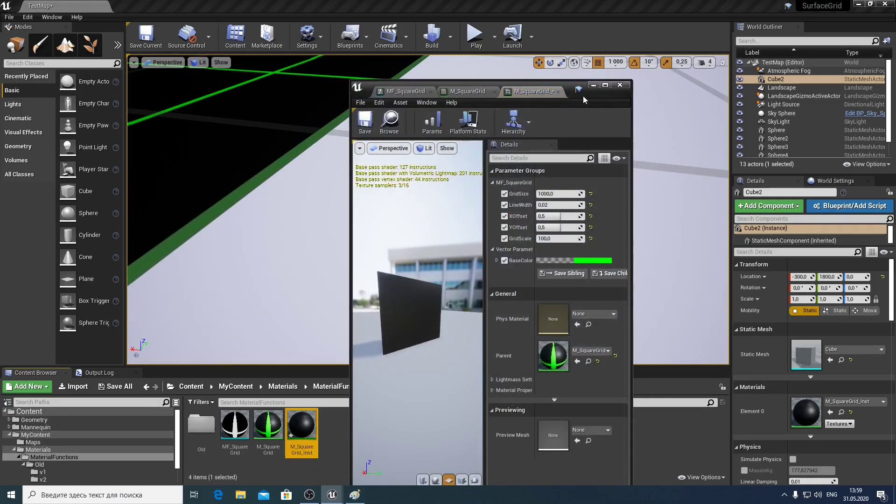
Set GridScale 1 and GridSize 1, and reset XOffset and YOffset to 0.
left_click_drag(584, 99, 767, 78)
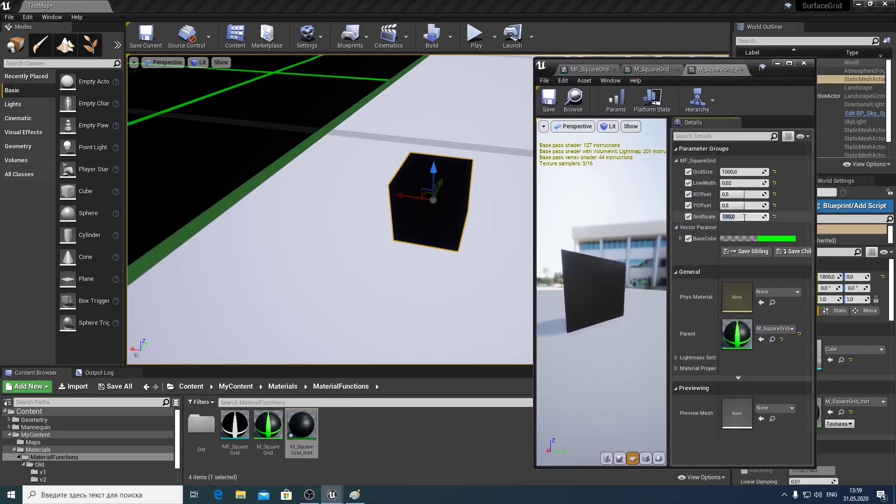
type("1")
key("Tab")
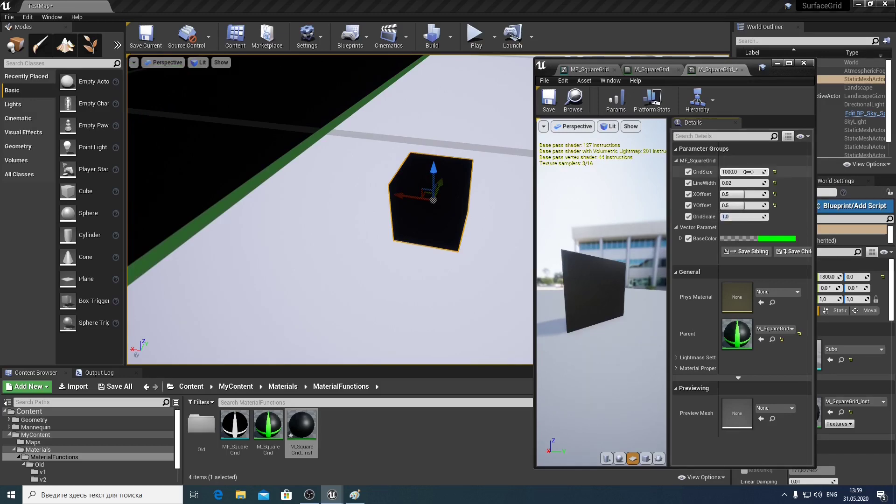
type("1")
key("Return")
key("f")
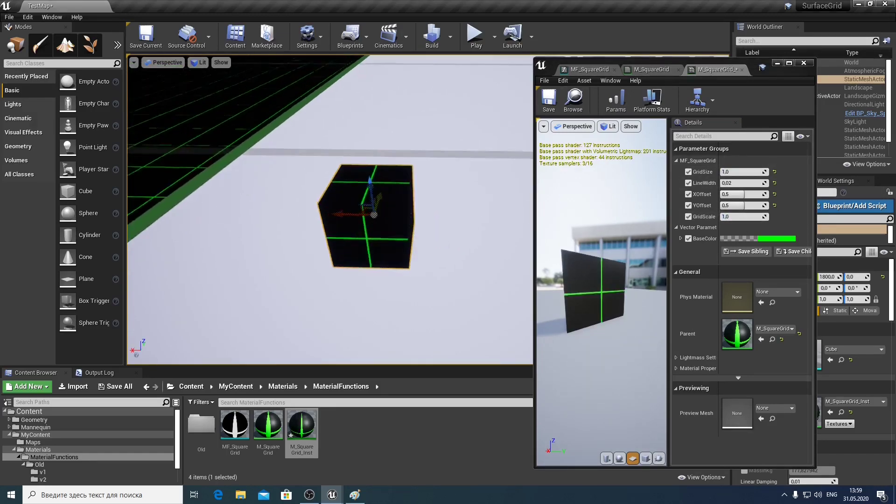
mouse_move(330, 210)
right_mouse_down()
mouse_move(330, 196)
mouse_move(357, 220)
right_mouse_up()
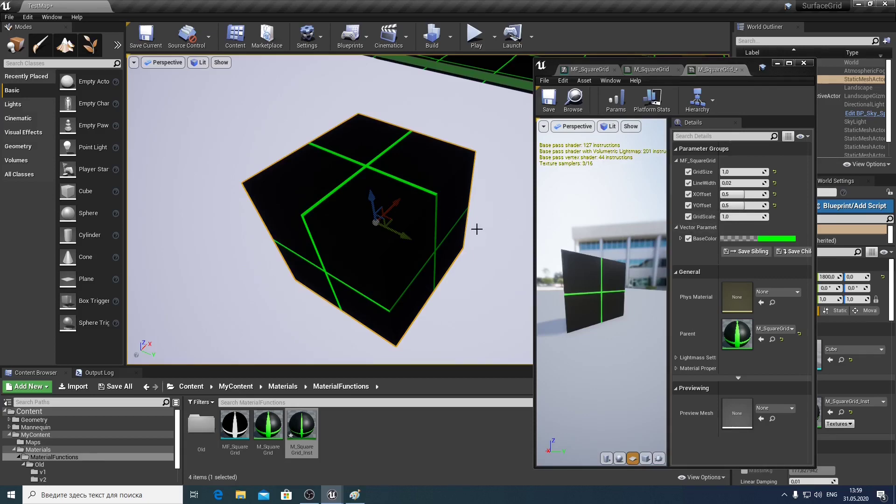
scroll(477, 228, "up", 2)
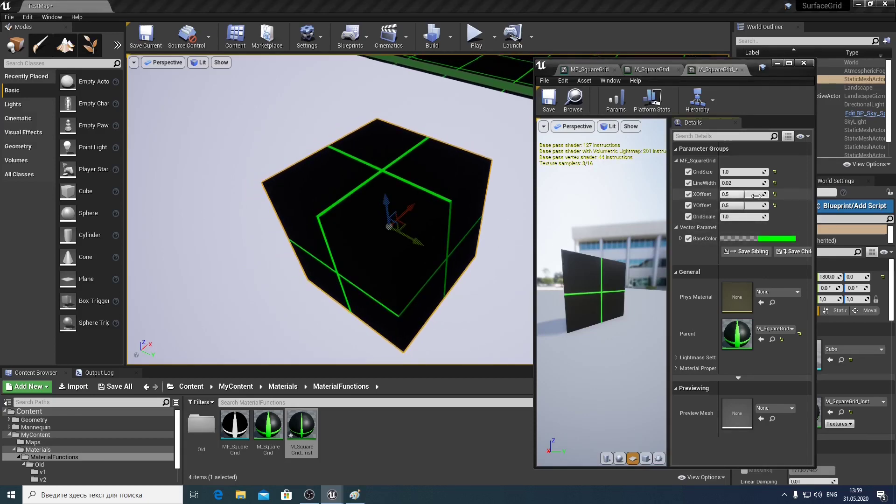
left_click(774, 194)
left_click(775, 206)
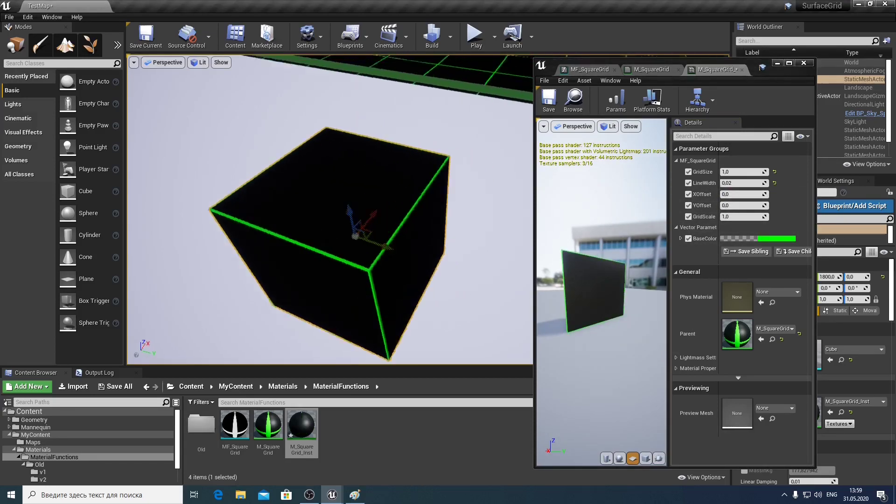
mouse_move(329, 210)
left_mouse_down("alt")
mouse_move(383, 196)
mouse_move(420, 206)
left_mouse_up("alt")
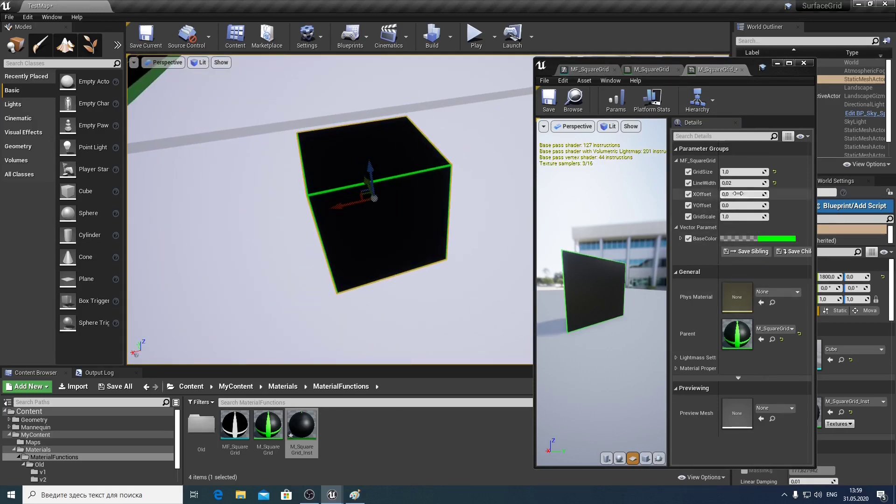
Refine the cube grid with GridSize 0.5 and LineWidth 0.1.
left_click(742, 171)
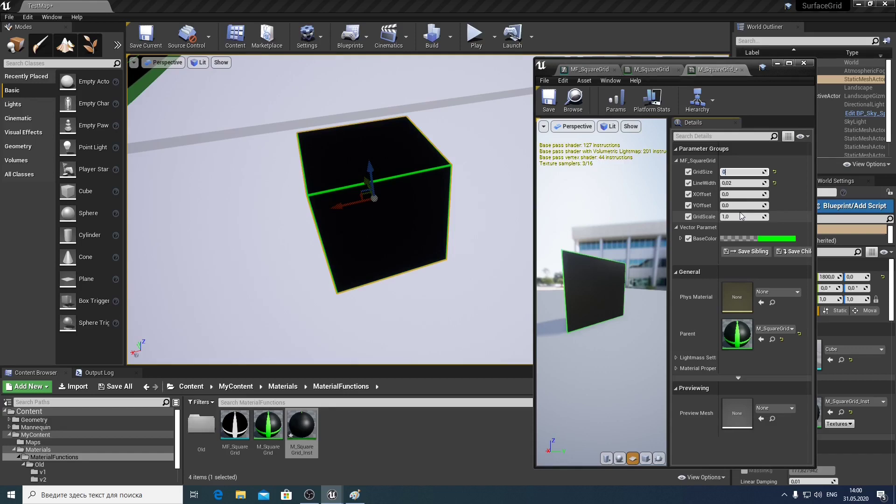
type("0,5")
key("Return")
left_click_drag(415, 296, 449, 299, "alt")
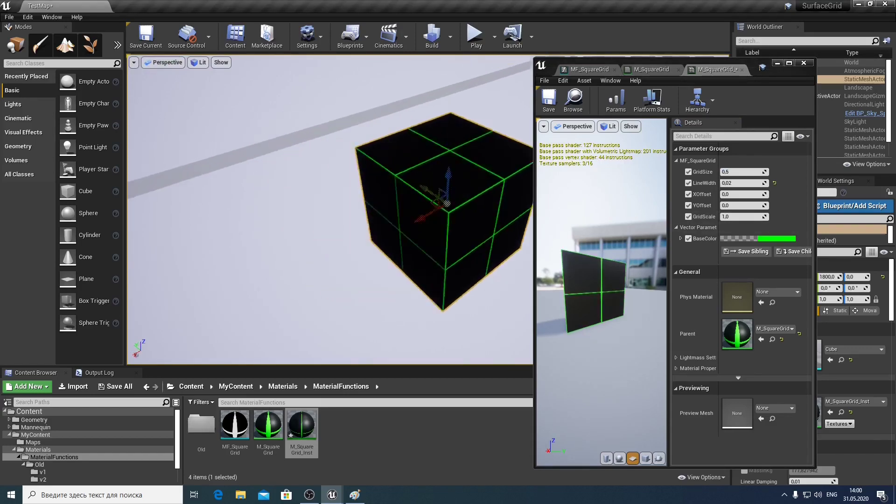
left_click(742, 183)
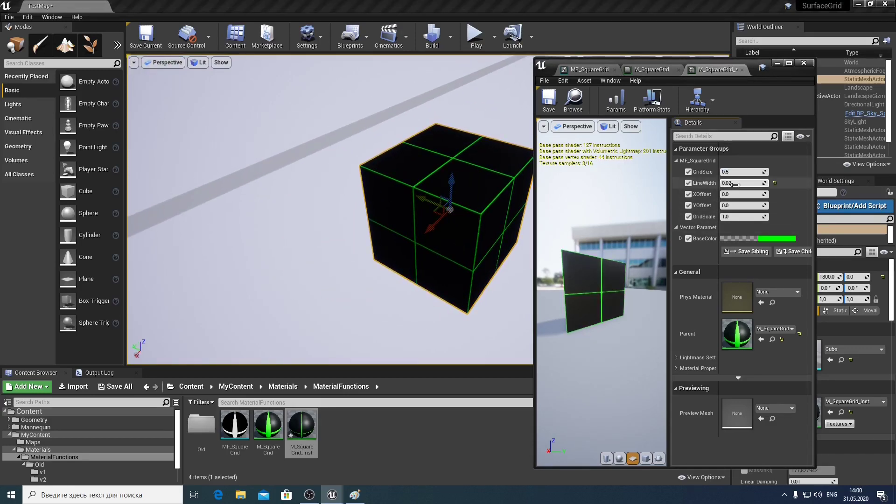
key("Return")
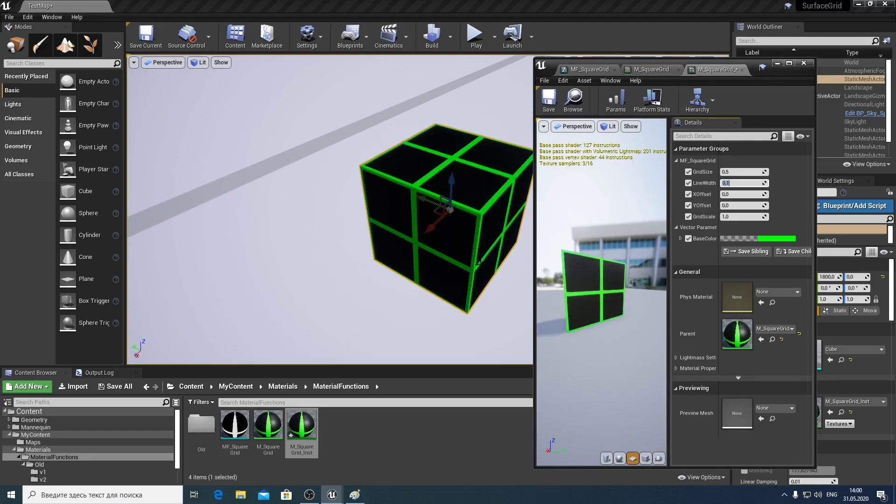